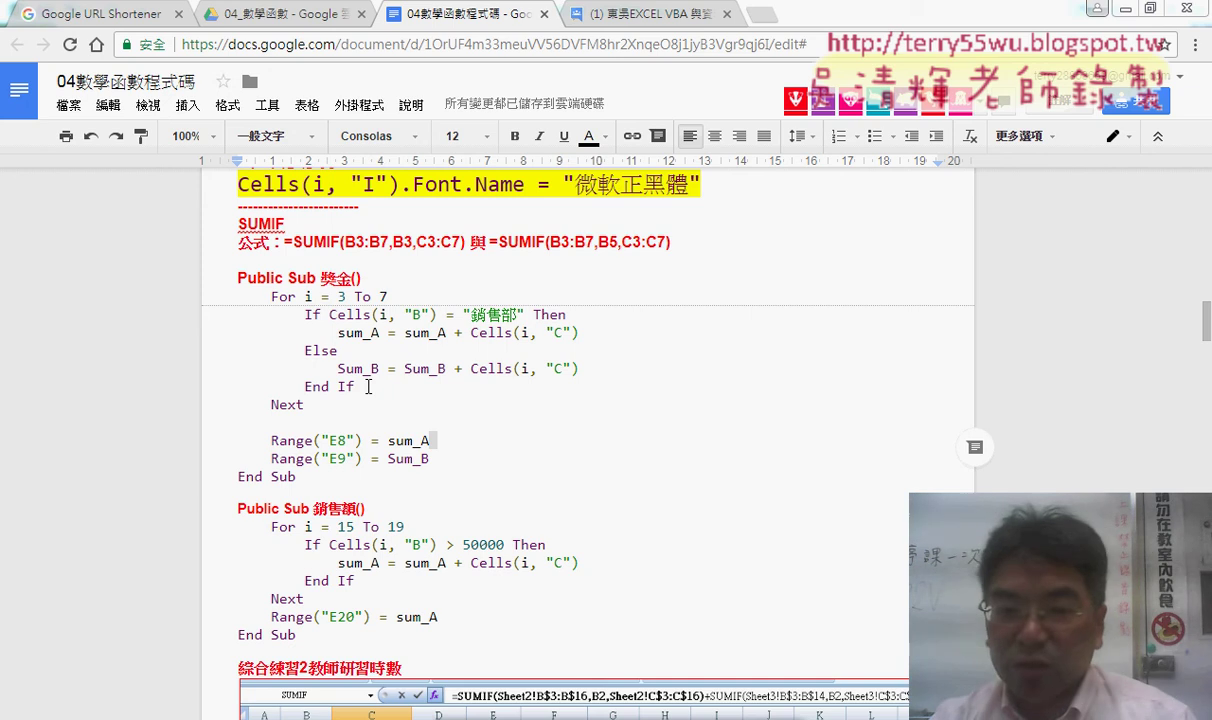
Switch from the Google Docs code notes to the Excel workbook's SUMIF sheet
{"action": "key", "text": "alt+Tab"}
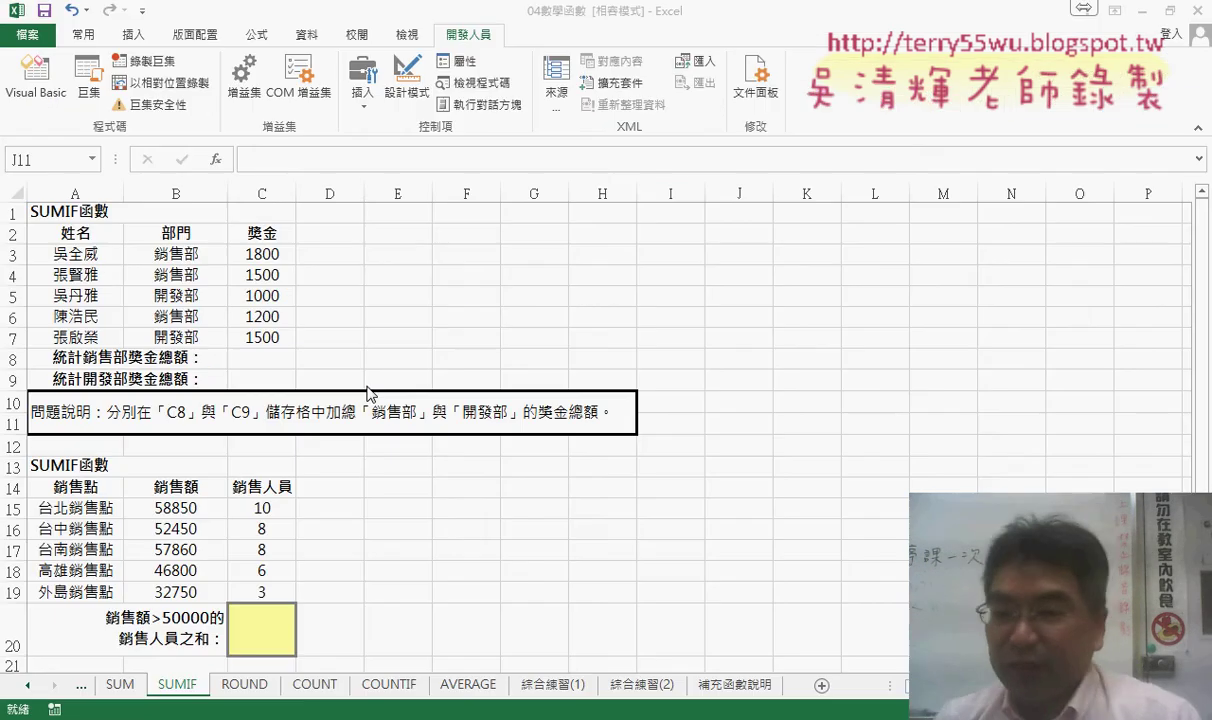
Select C8 and look over the 銷售部 department entry in B3
{"action": "left_click", "coordinate": [274, 355]}
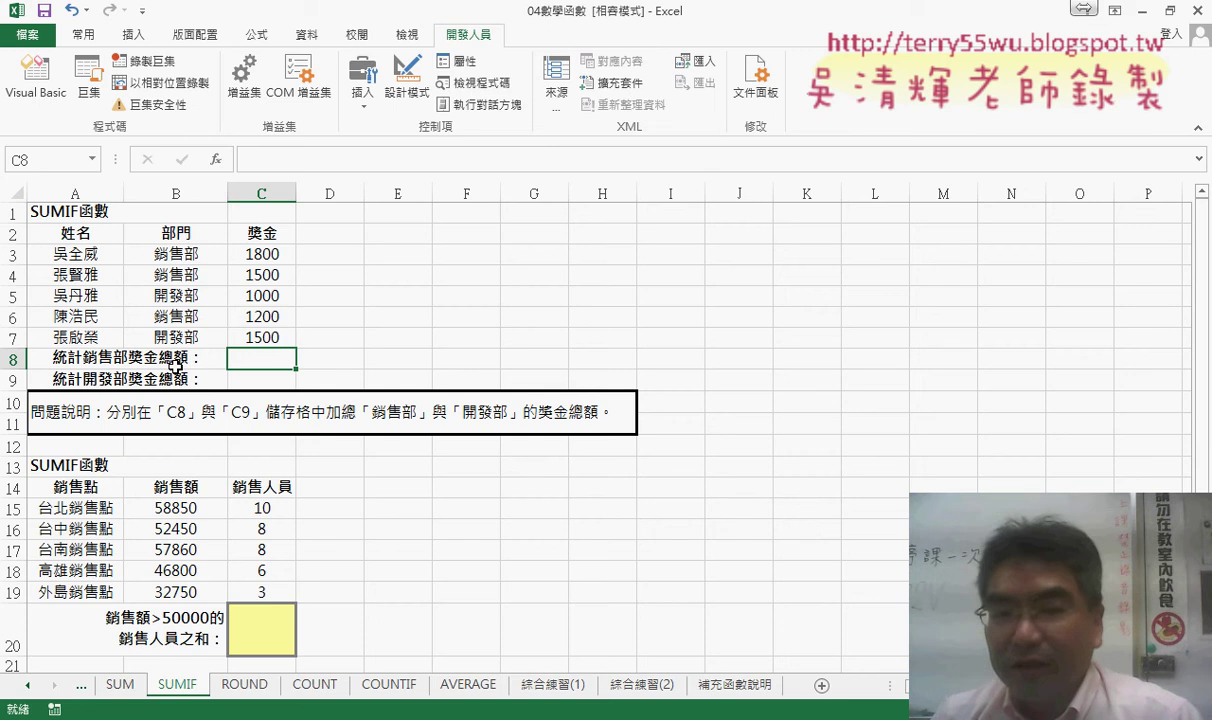
{"action": "left_click", "coordinate": [188, 255]}
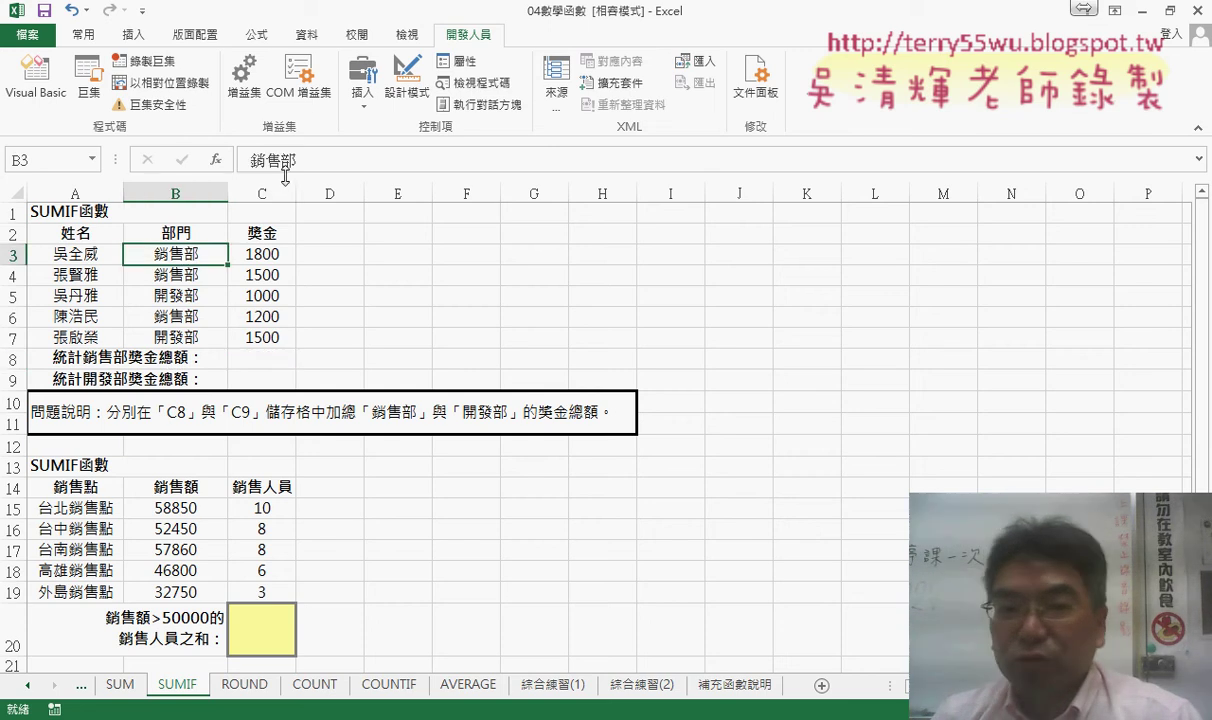
{"action": "left_click_drag", "start_coordinate": [297, 160], "coordinate": [240, 160]}
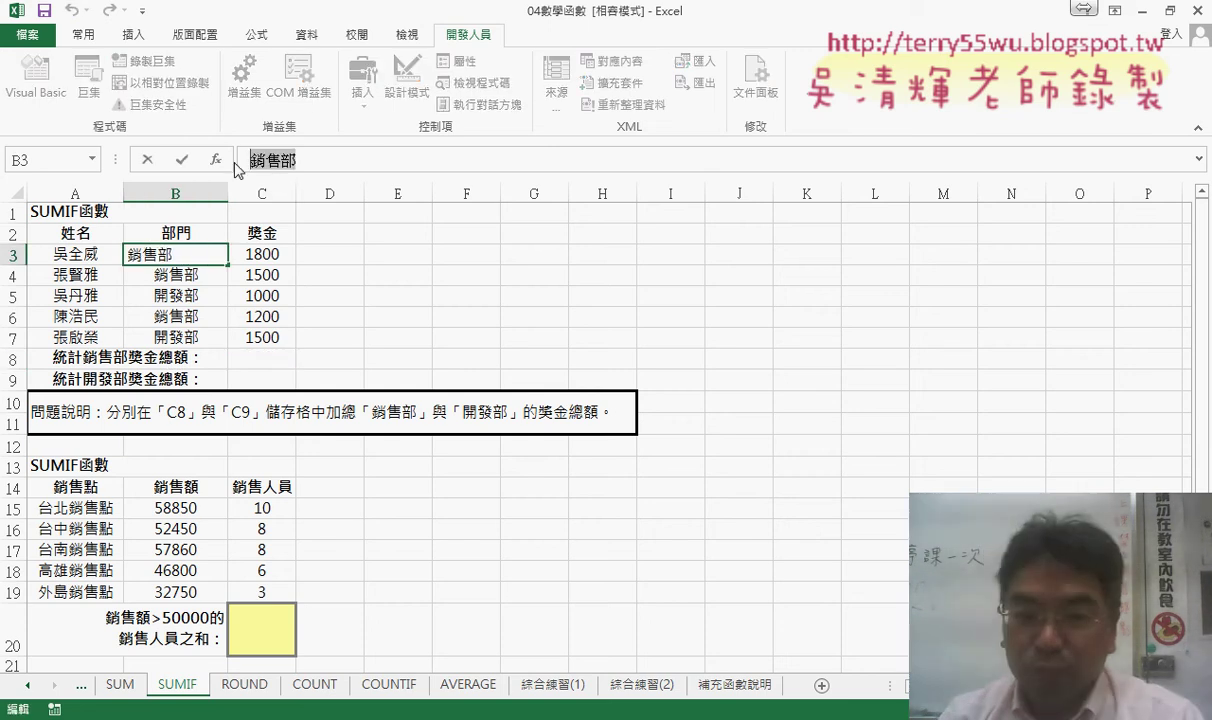
{"action": "left_click", "coordinate": [181, 160]}
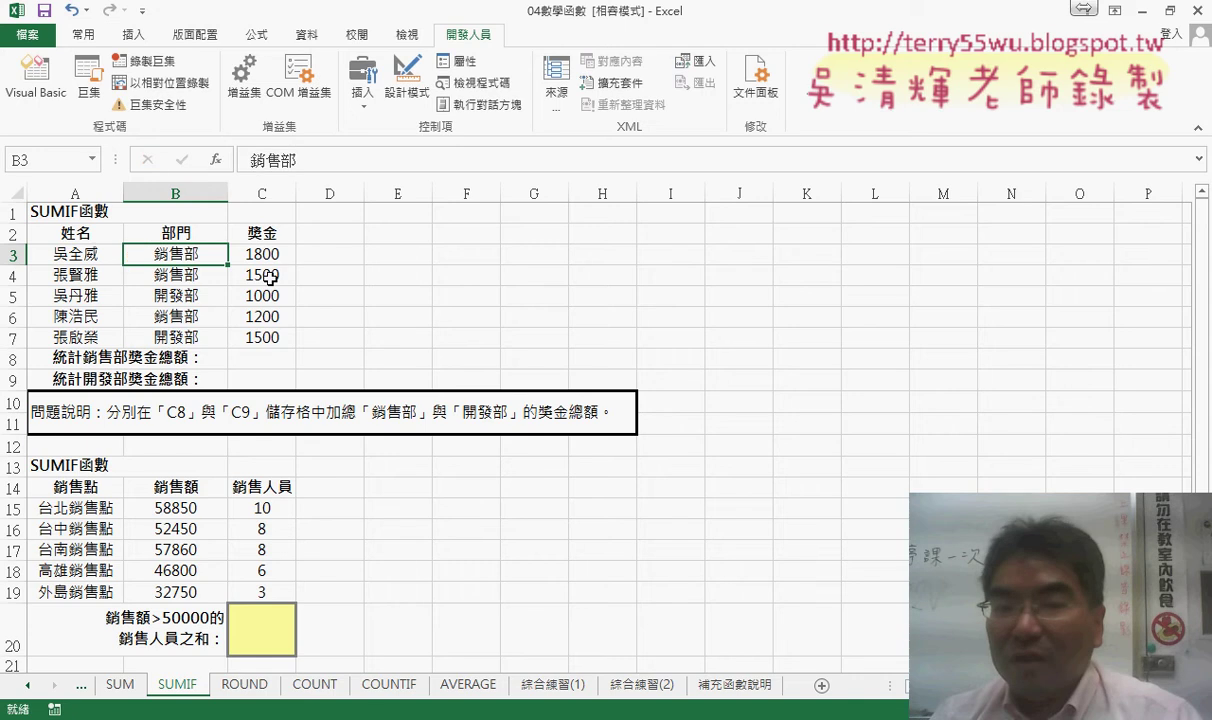
Insert SUMIF into C8 from the 數學與三角函數 function category
{"action": "left_click", "coordinate": [277, 361]}
{"action": "left_click", "coordinate": [215, 159]}
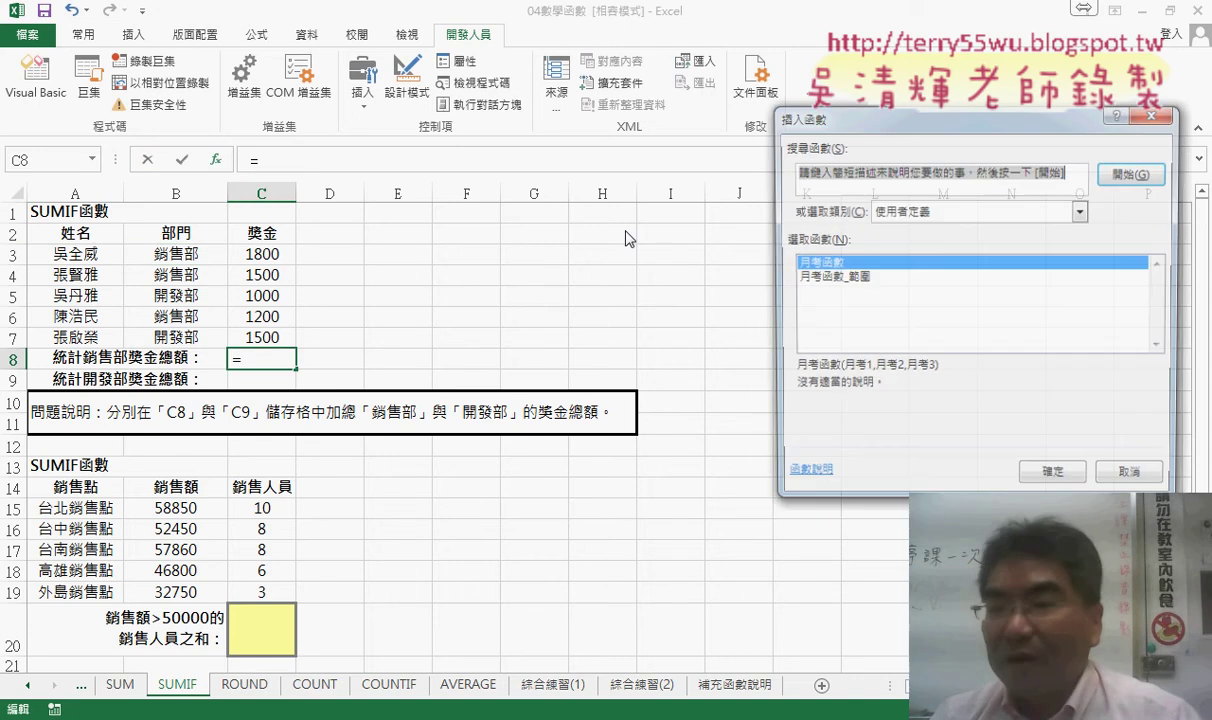
{"action": "left_click", "coordinate": [893, 212]}
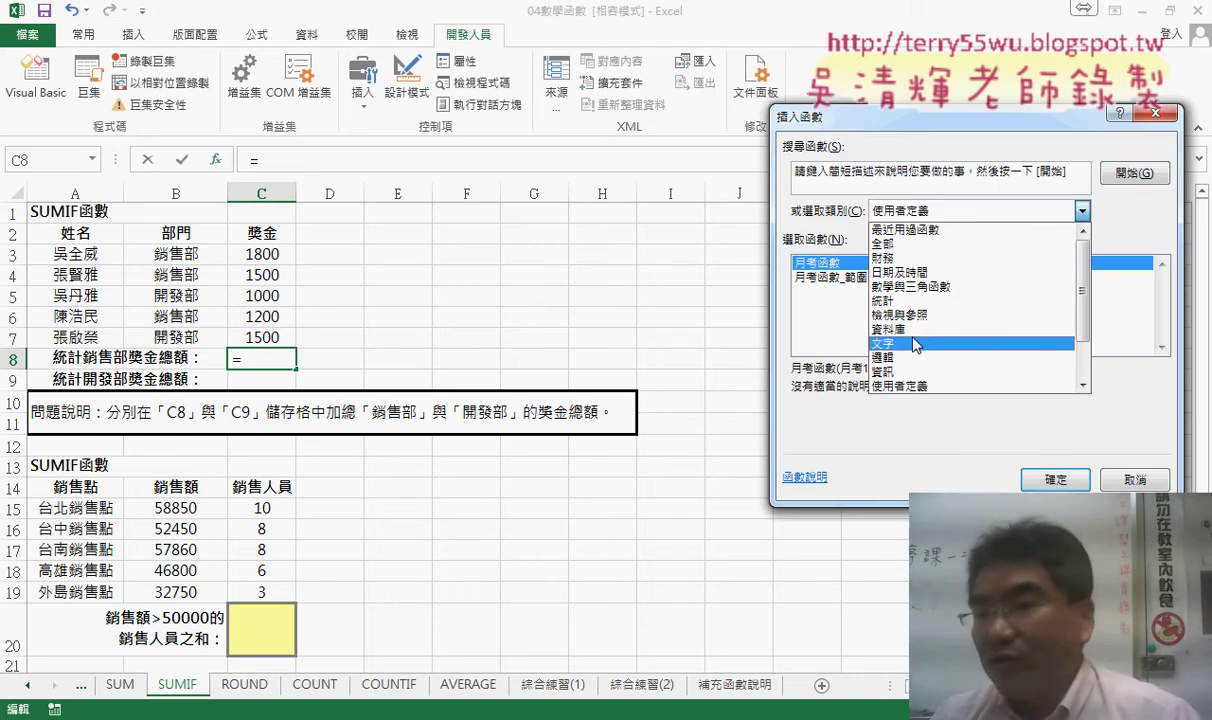
{"action": "left_click", "coordinate": [910, 286]}
{"action": "left_click_drag", "start_coordinate": [1161, 281], "coordinate": [1161, 334]}
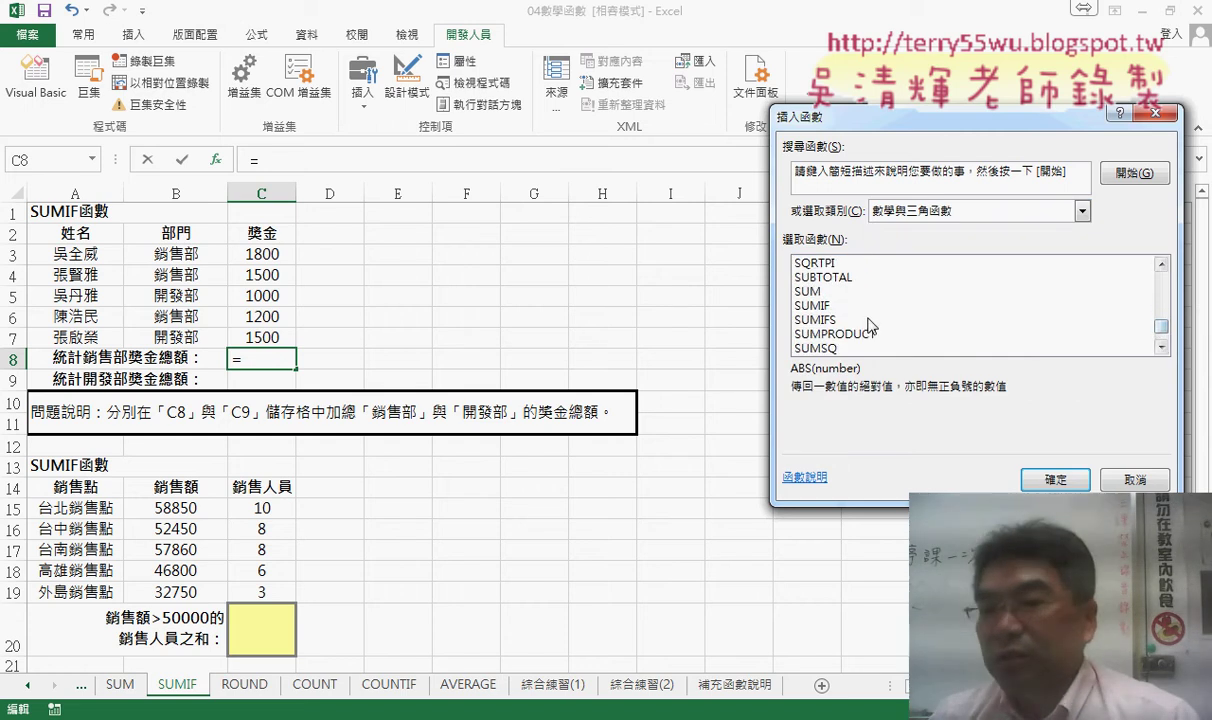
{"action": "left_click", "coordinate": [812, 305]}
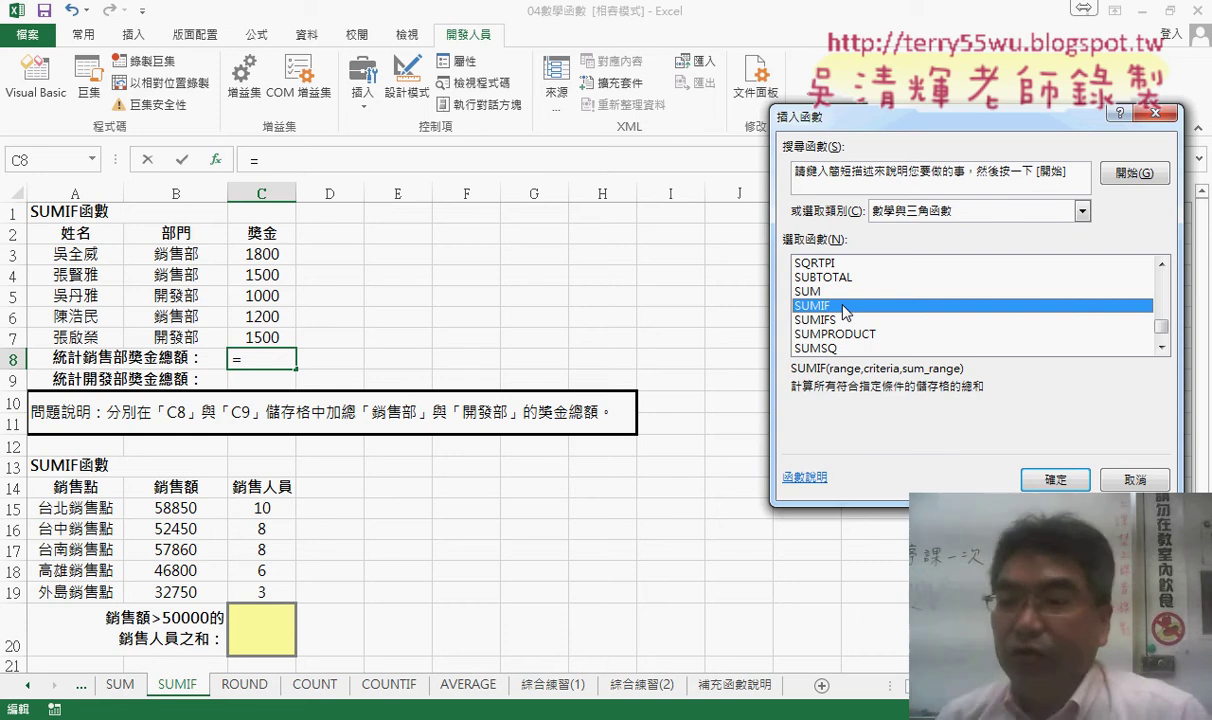
{"action": "left_click", "coordinate": [1033, 483]}
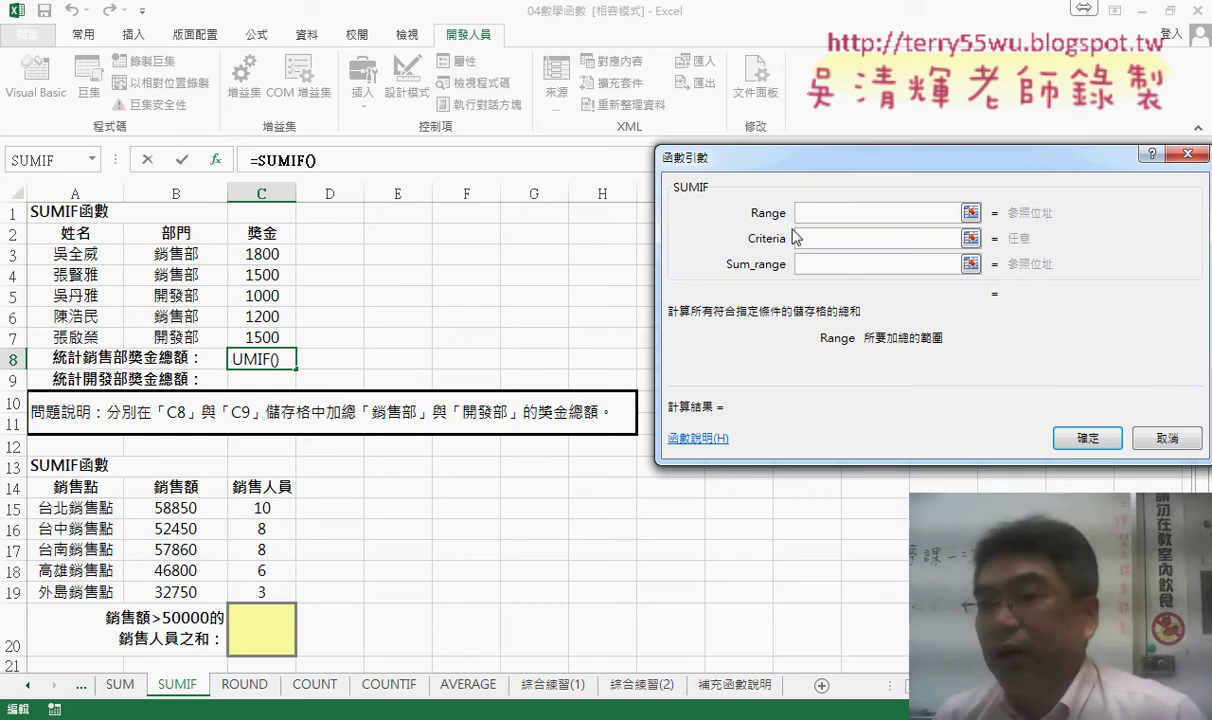
Set the SUMIF arguments: Range B3:B7, Criteria 銷售部, Sum_range C3:C7
{"action": "left_click_drag", "start_coordinate": [183, 254], "coordinate": [180, 338]}
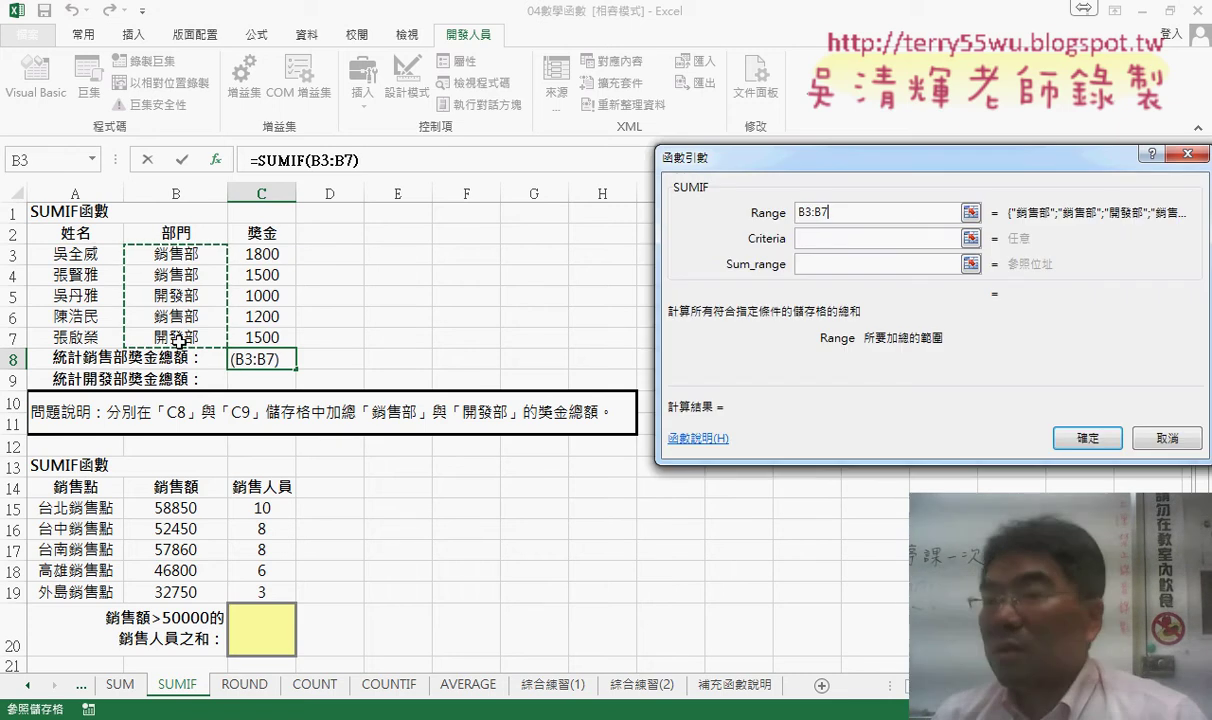
{"action": "left_click", "coordinate": [846, 241]}
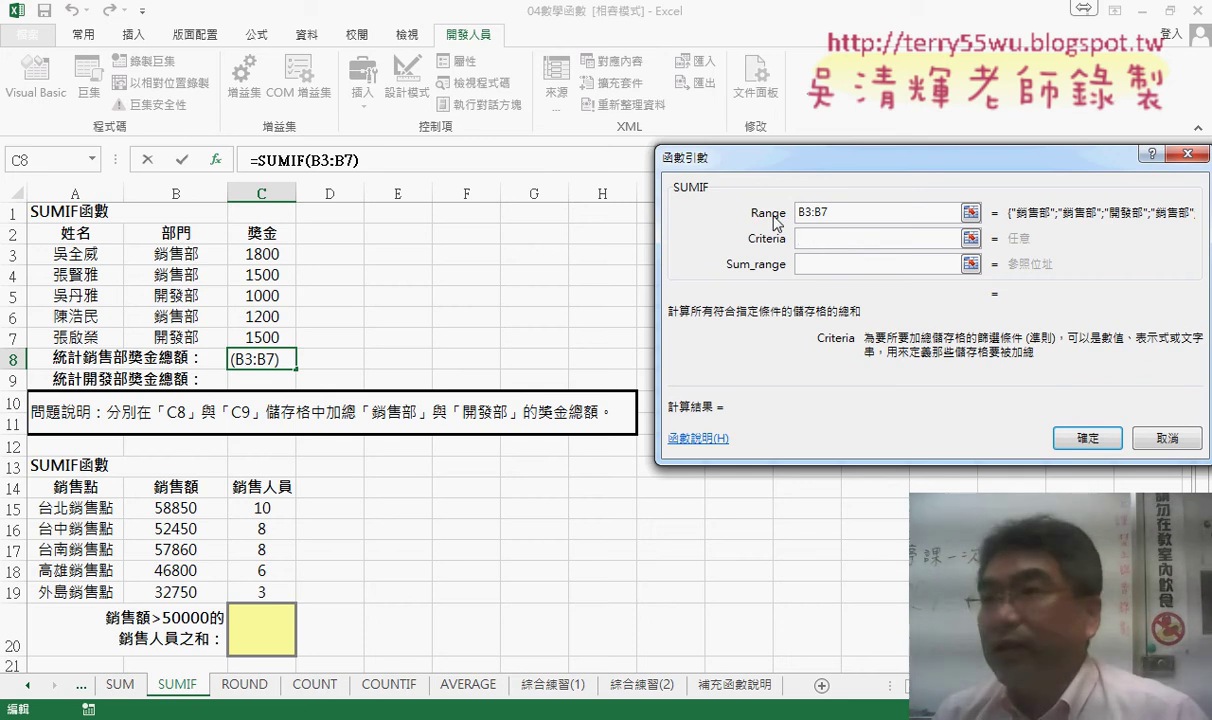
{"action": "type", "text": "銷售部"}
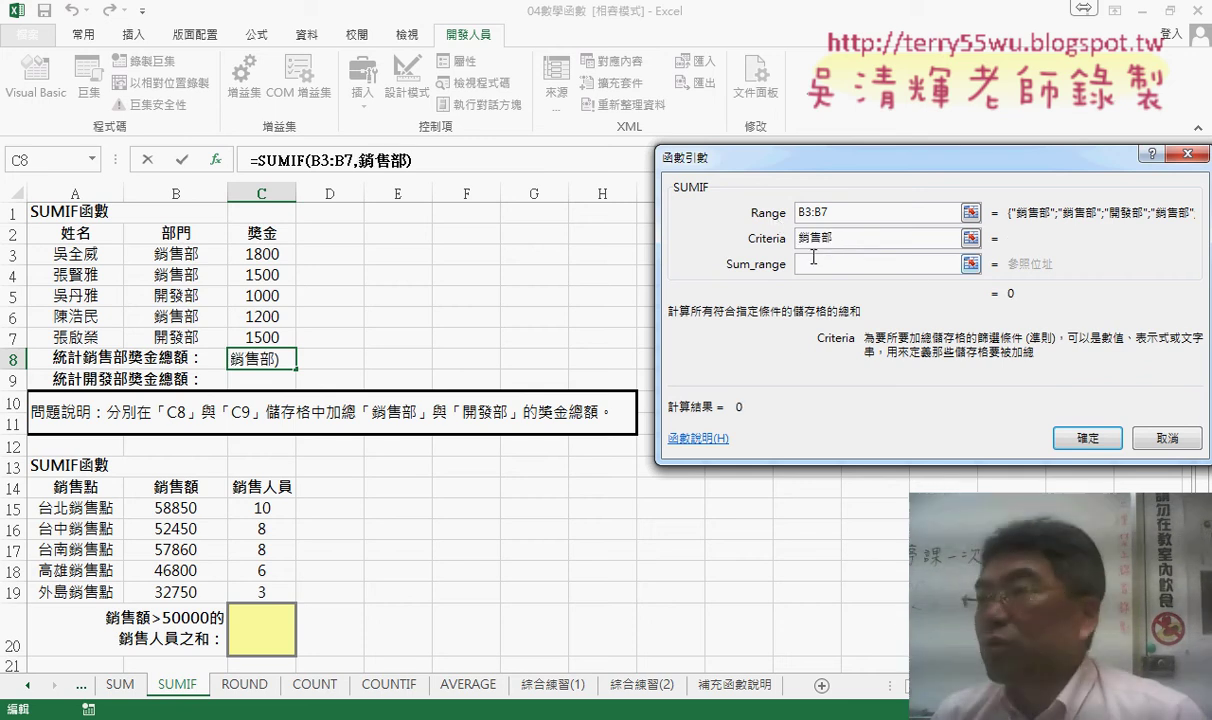
{"action": "left_click", "coordinate": [808, 266]}
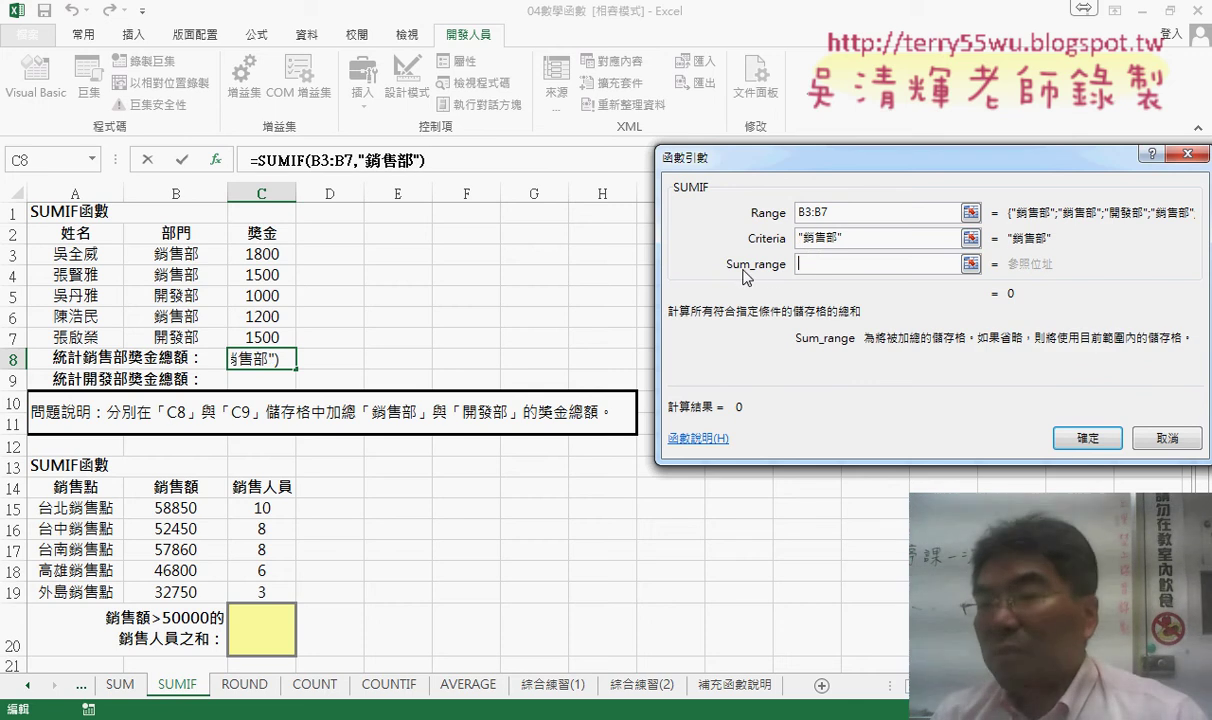
{"action": "left_click_drag", "start_coordinate": [268, 254], "coordinate": [275, 340]}
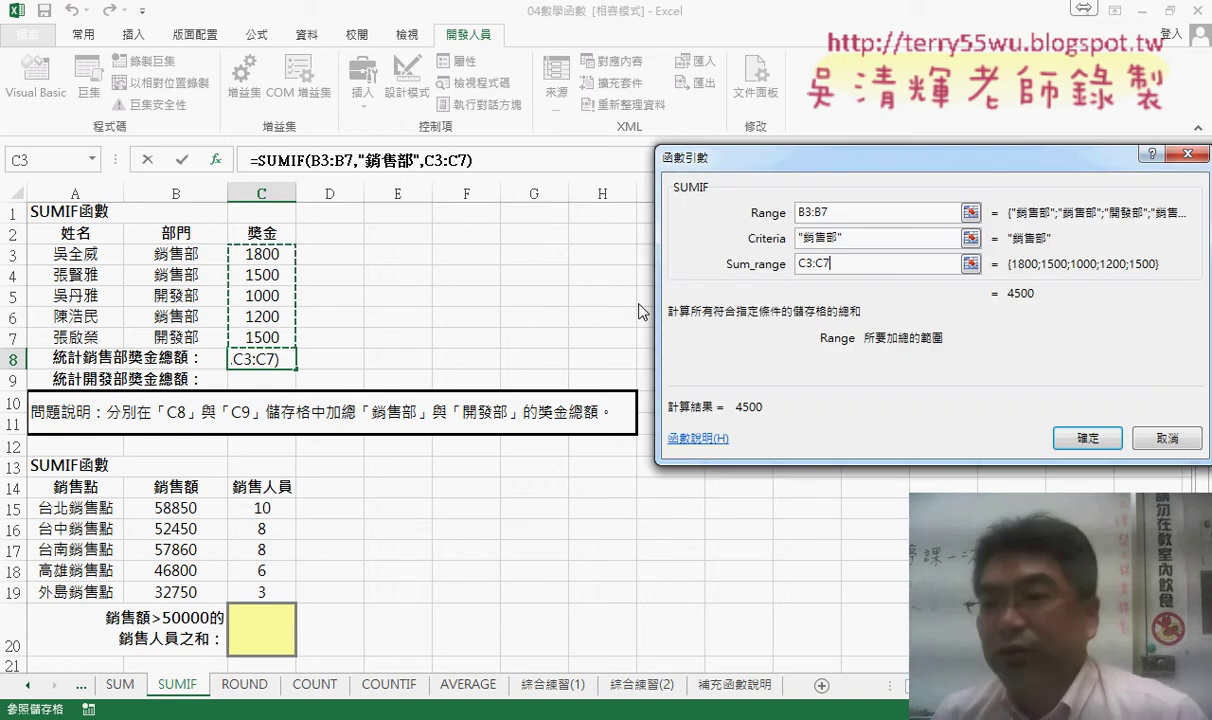
Review the range and criteria explanations, then confirm so C8 shows 4500
{"action": "left_click", "coordinate": [843, 213]}
{"action": "left_click", "coordinate": [768, 213]}
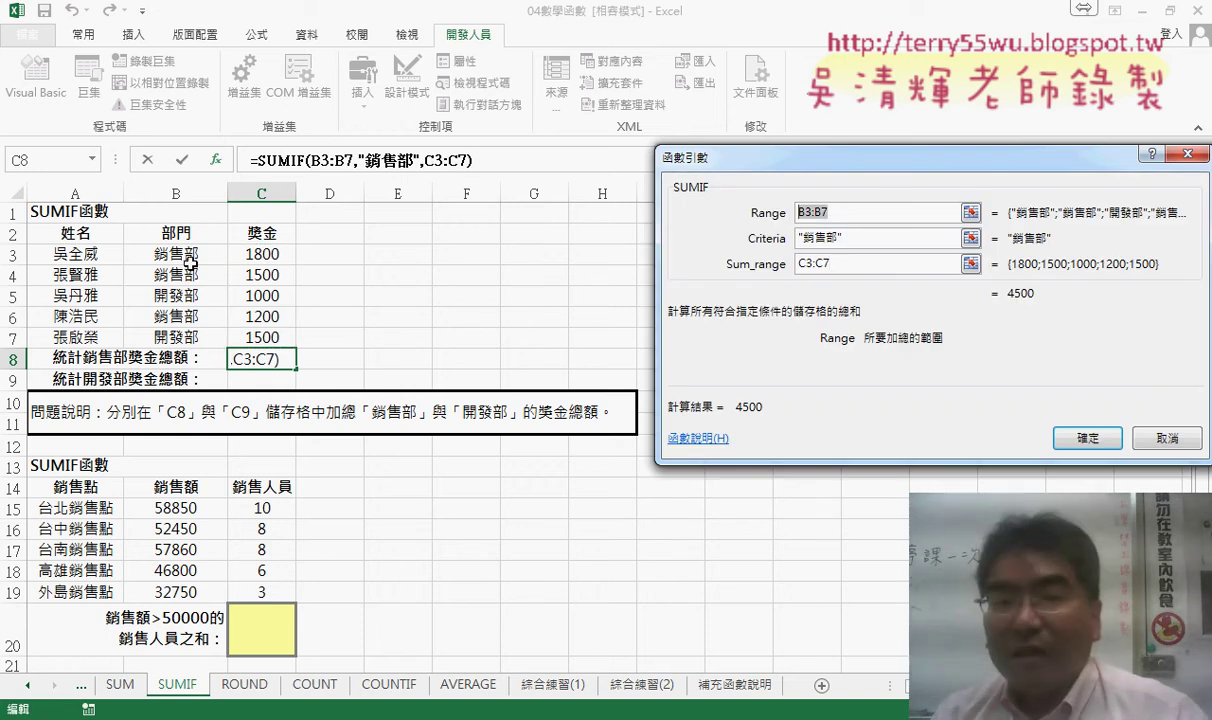
{"action": "left_click", "coordinate": [855, 244]}
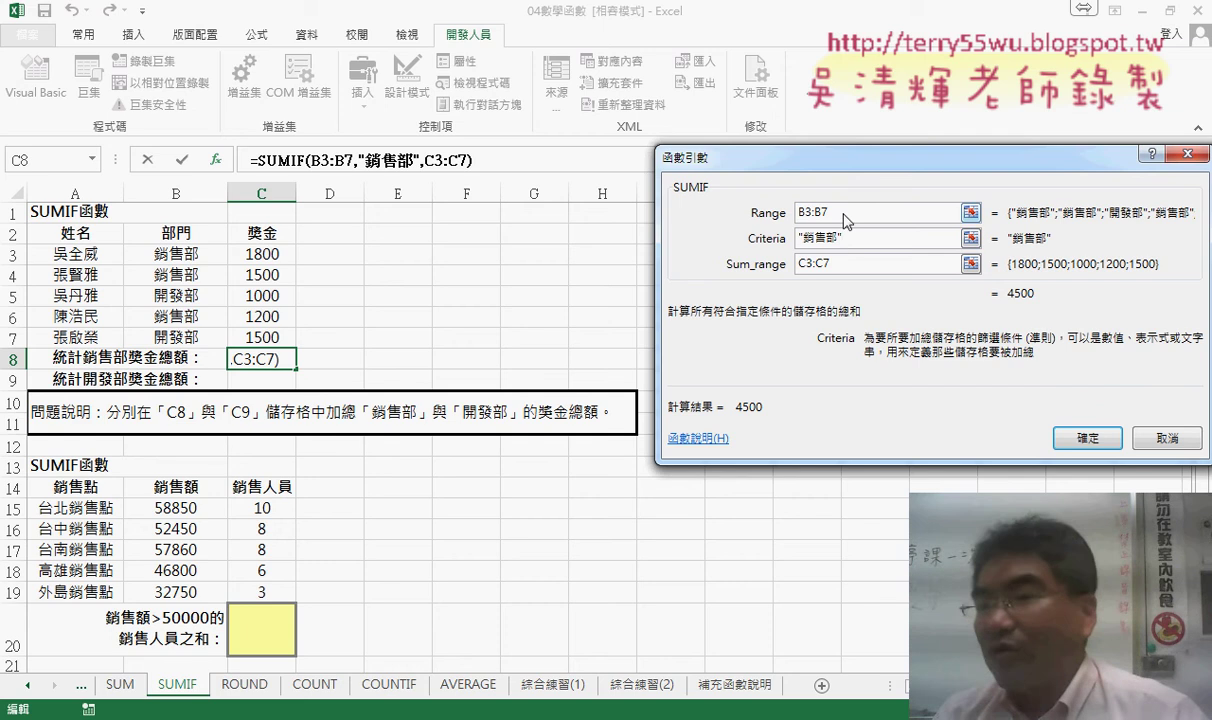
{"action": "left_click", "coordinate": [844, 216]}
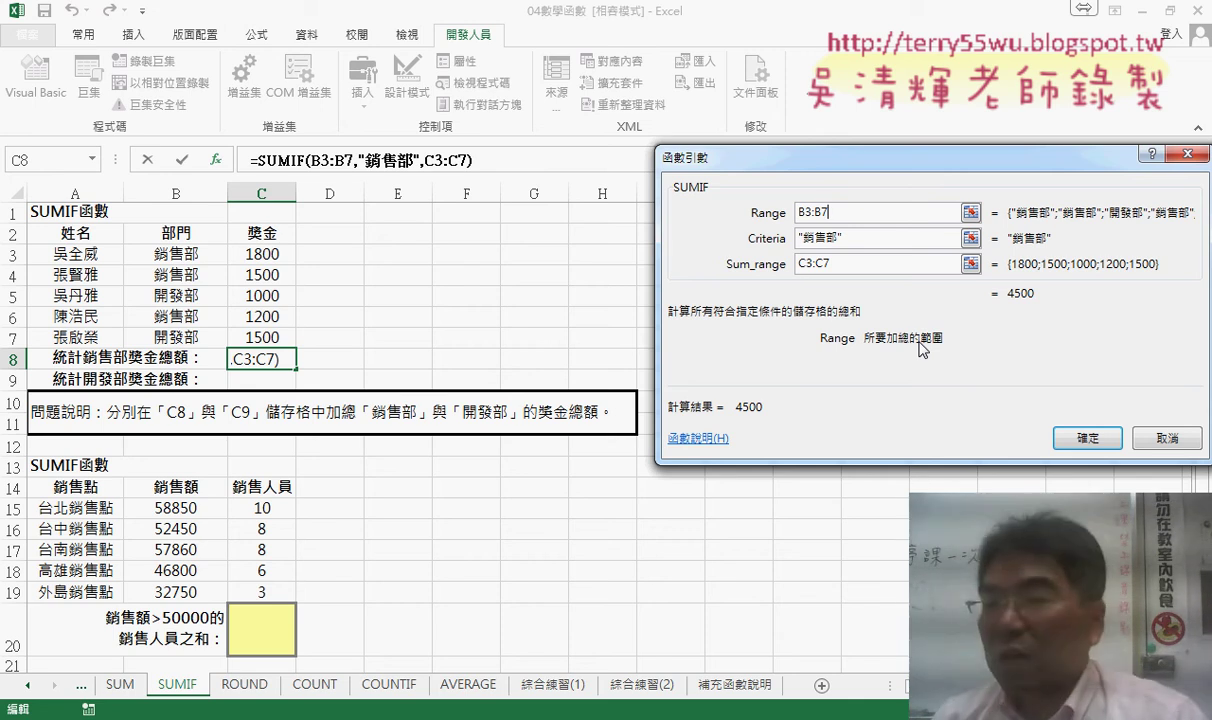
{"action": "left_click", "coordinate": [861, 238]}
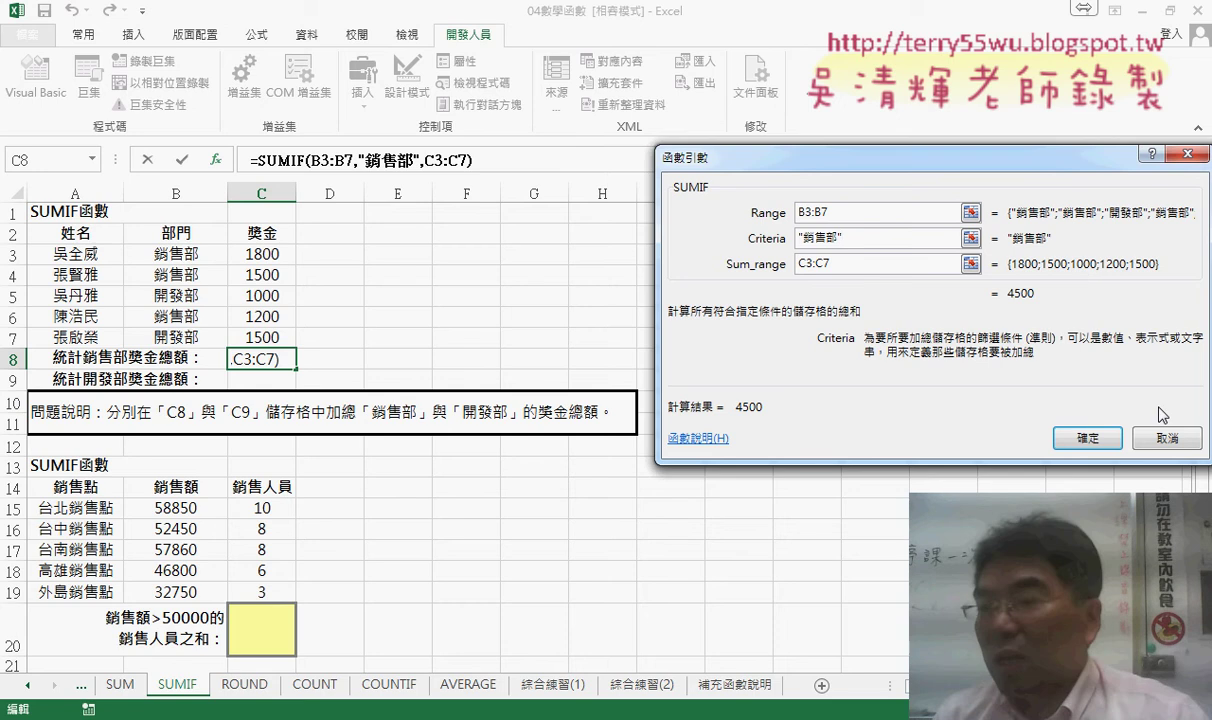
{"action": "left_click", "coordinate": [1085, 437]}
{"action": "left_click", "coordinate": [278, 381]}
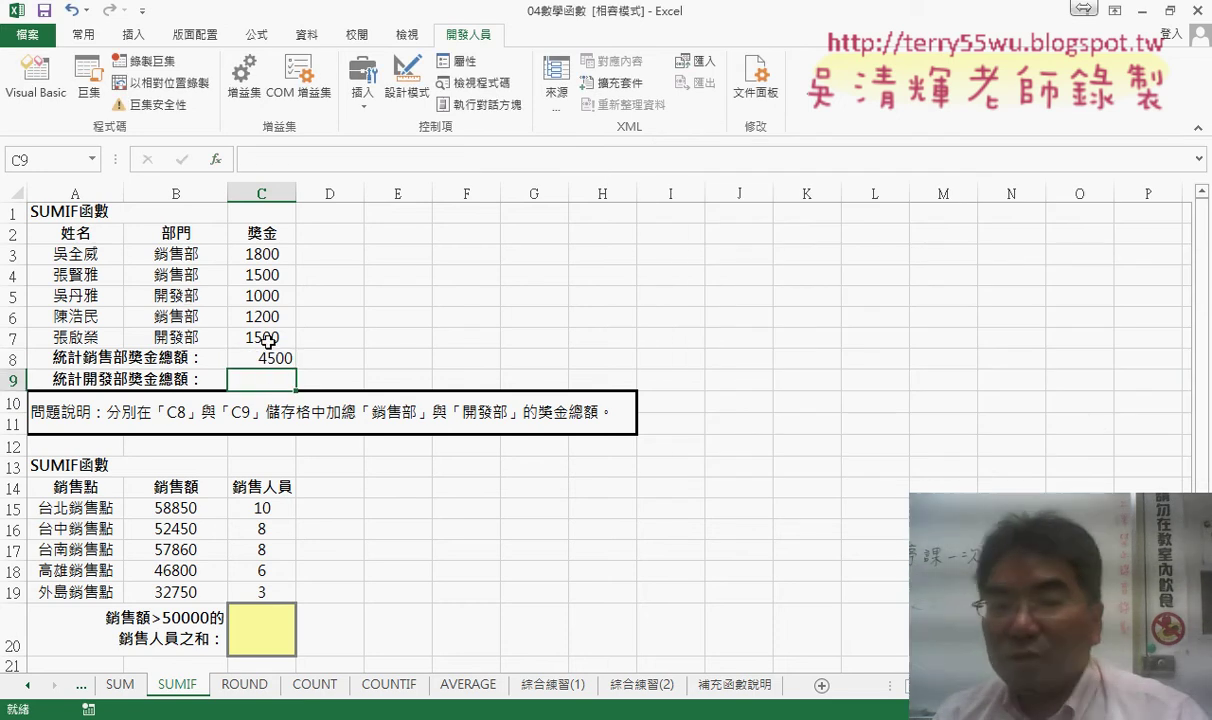
Copy the SUMIF formula text from C8's formula bar
{"action": "left_click", "coordinate": [268, 357]}
{"action": "left_click_drag", "start_coordinate": [481, 169], "coordinate": [250, 160]}
{"action": "right_click", "coordinate": [425, 165]}
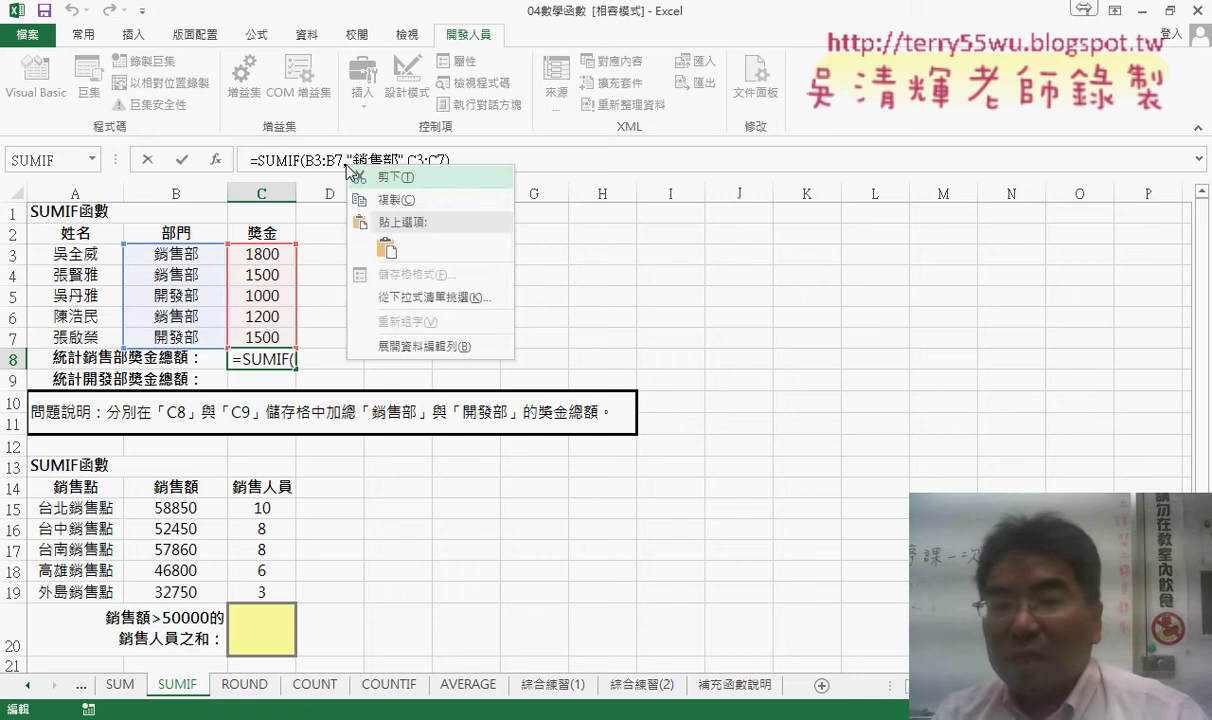
{"action": "left_click", "coordinate": [450, 200]}
{"action": "left_click", "coordinate": [148, 160]}
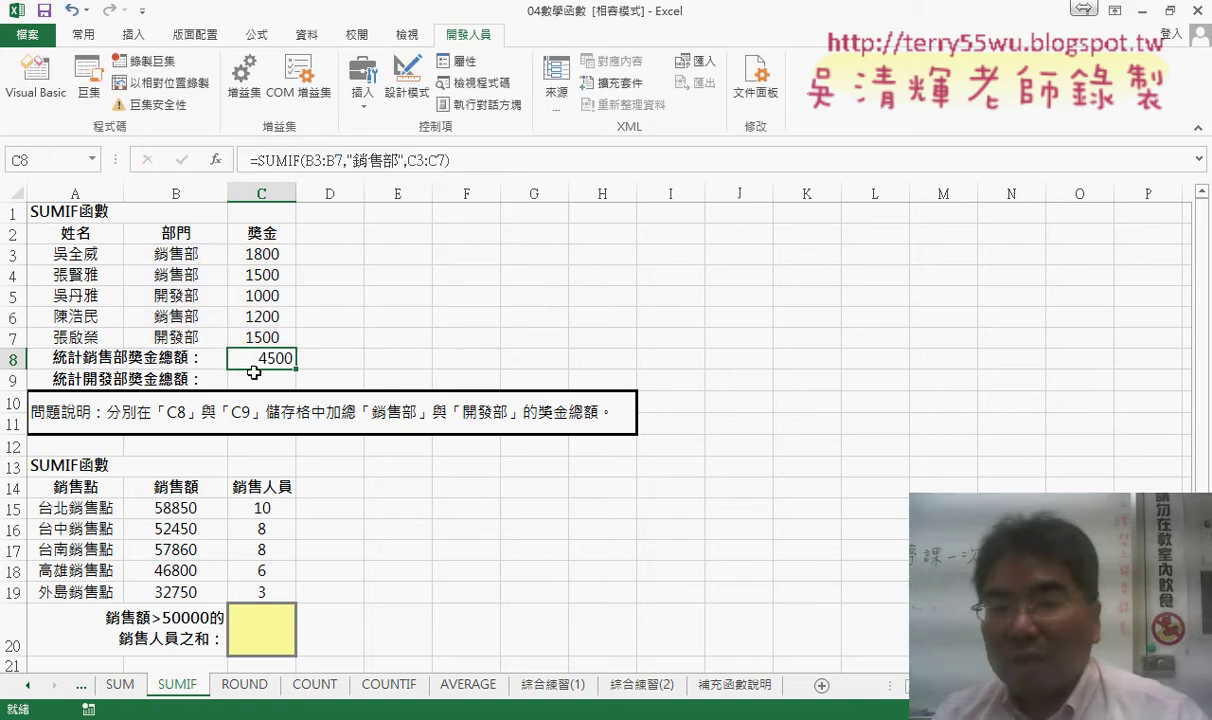
Paste the formula into C9 with the criterion changed to 開發部, giving 2500
{"action": "left_click", "coordinate": [255, 379]}
{"action": "left_click", "coordinate": [311, 165]}
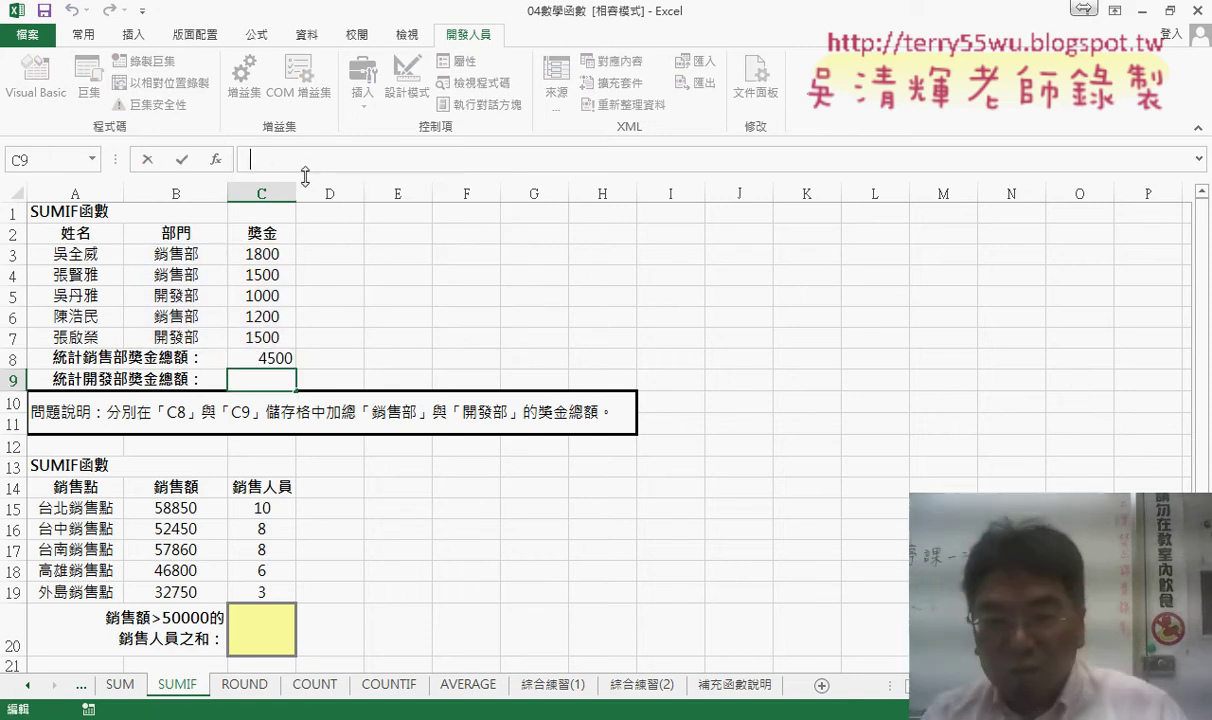
{"action": "key", "text": "ctrl+v"}
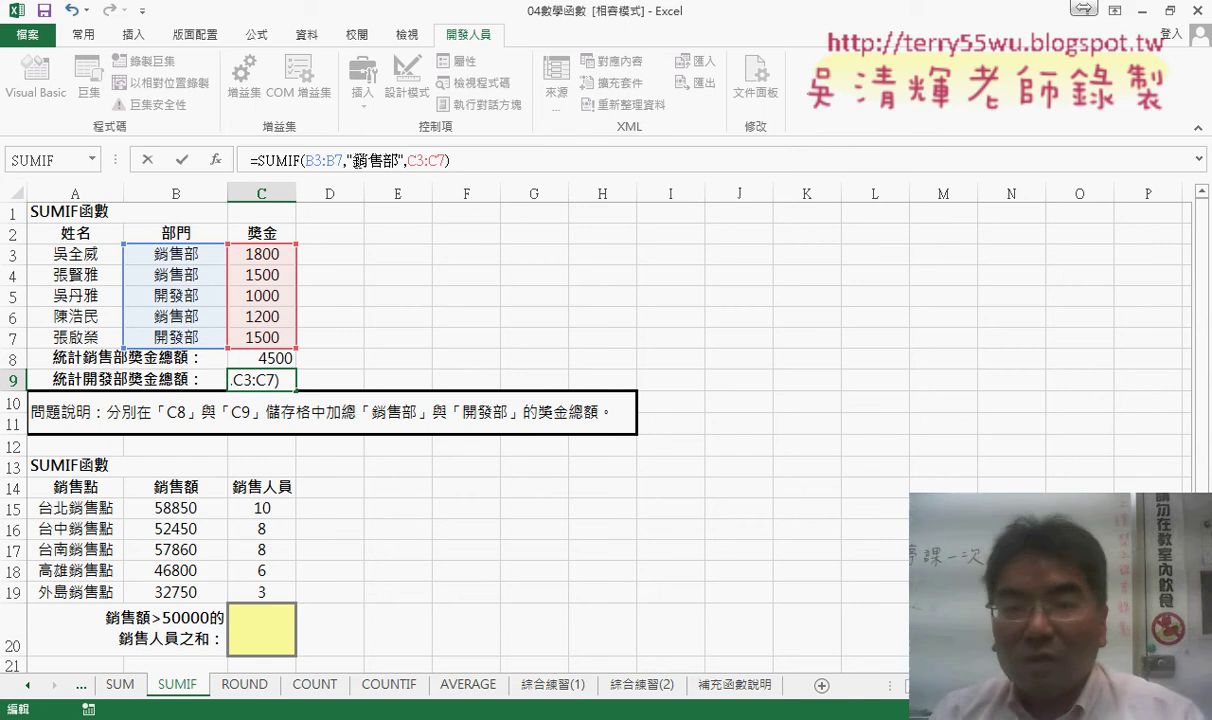
{"action": "left_click_drag", "start_coordinate": [353, 160], "coordinate": [383, 160]}
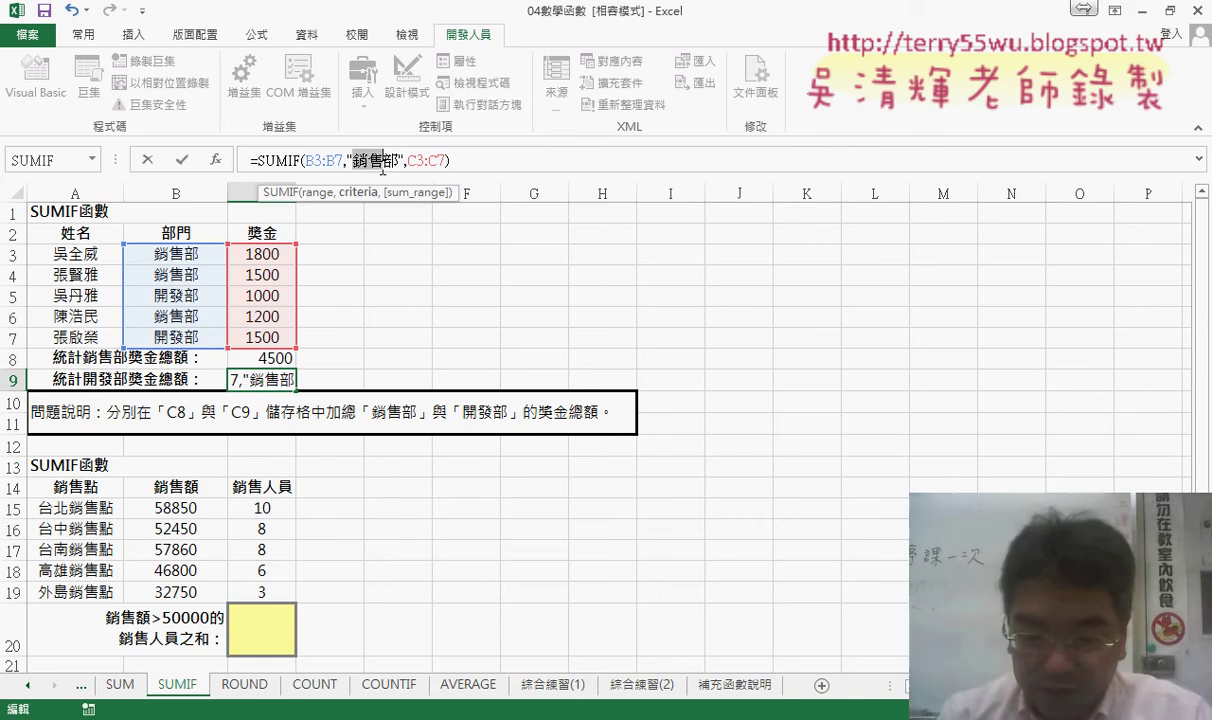
{"action": "type", "text": "開發"}
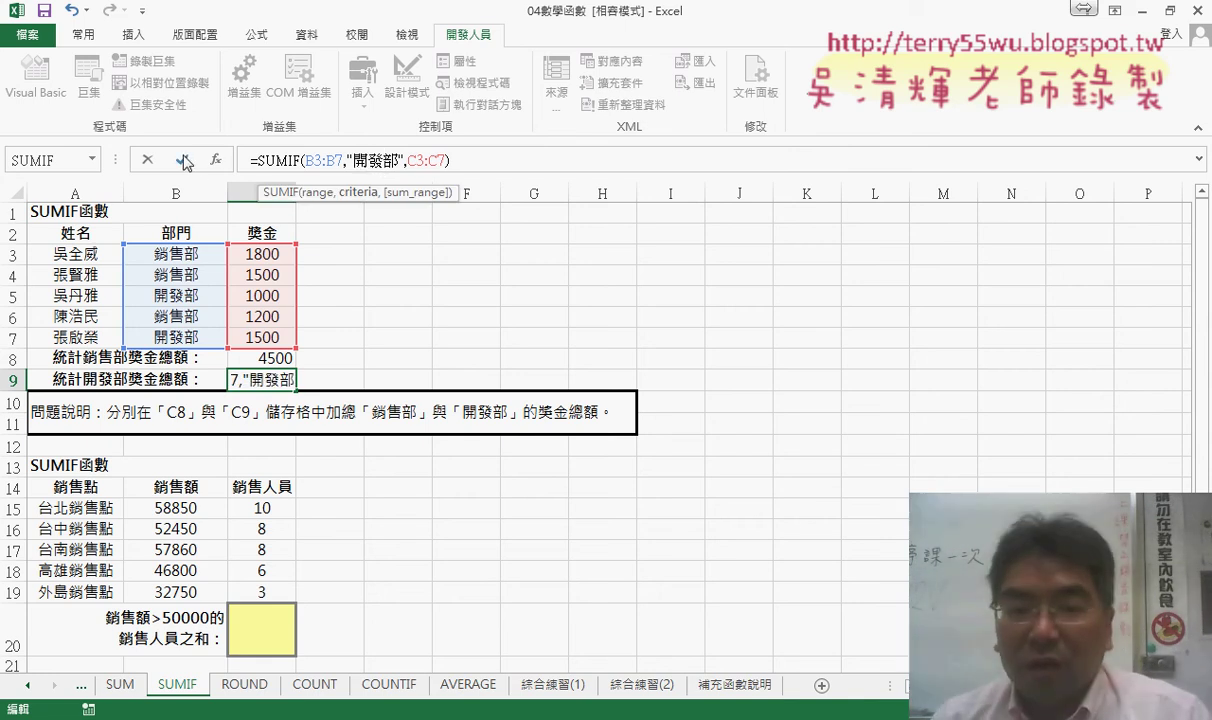
{"action": "left_click", "coordinate": [183, 162]}
Start a function in C20 to total salespeople at outlets selling over 50000
{"action": "left_click", "coordinate": [262, 640]}
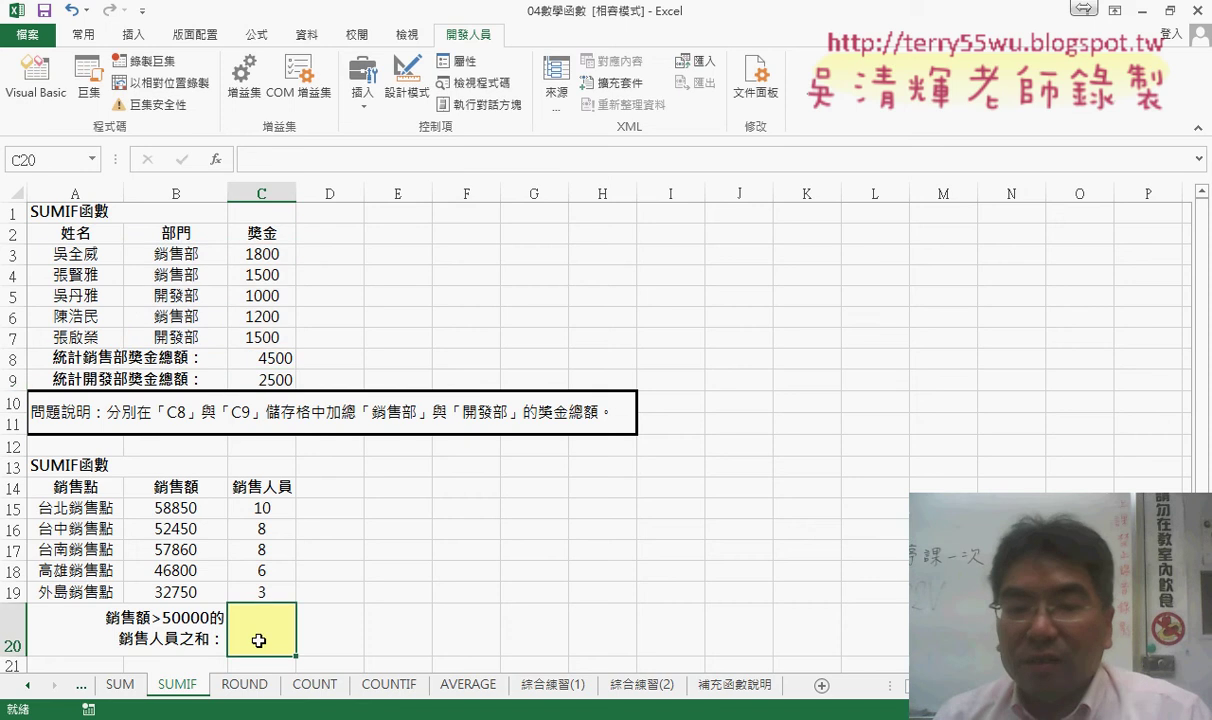
{"action": "left_click_drag", "start_coordinate": [178, 506], "coordinate": [226, 588]}
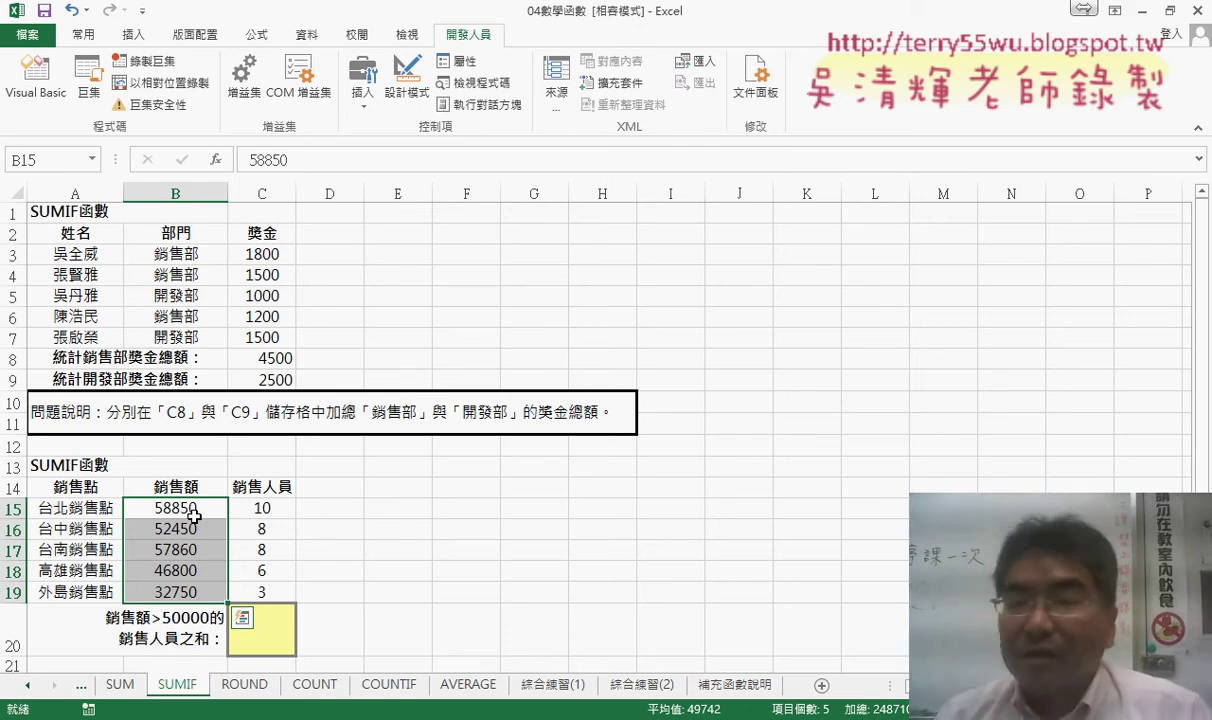
{"action": "left_click", "coordinate": [281, 629]}
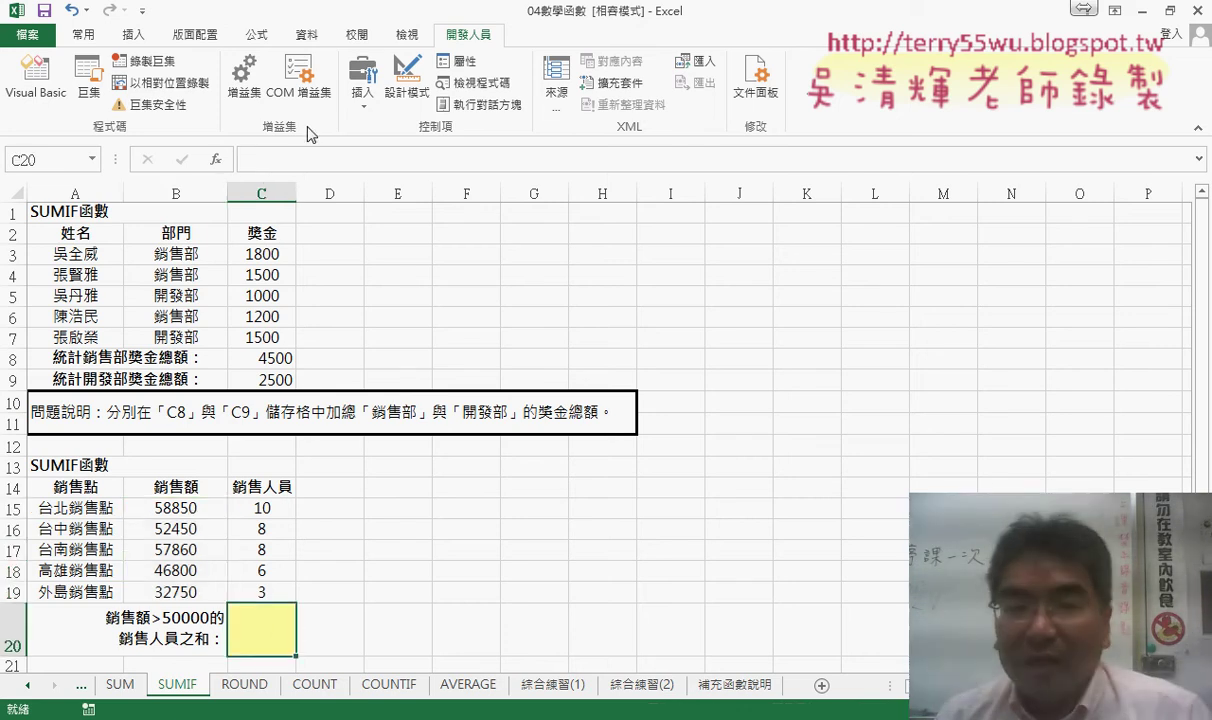
{"action": "left_click", "coordinate": [215, 159]}
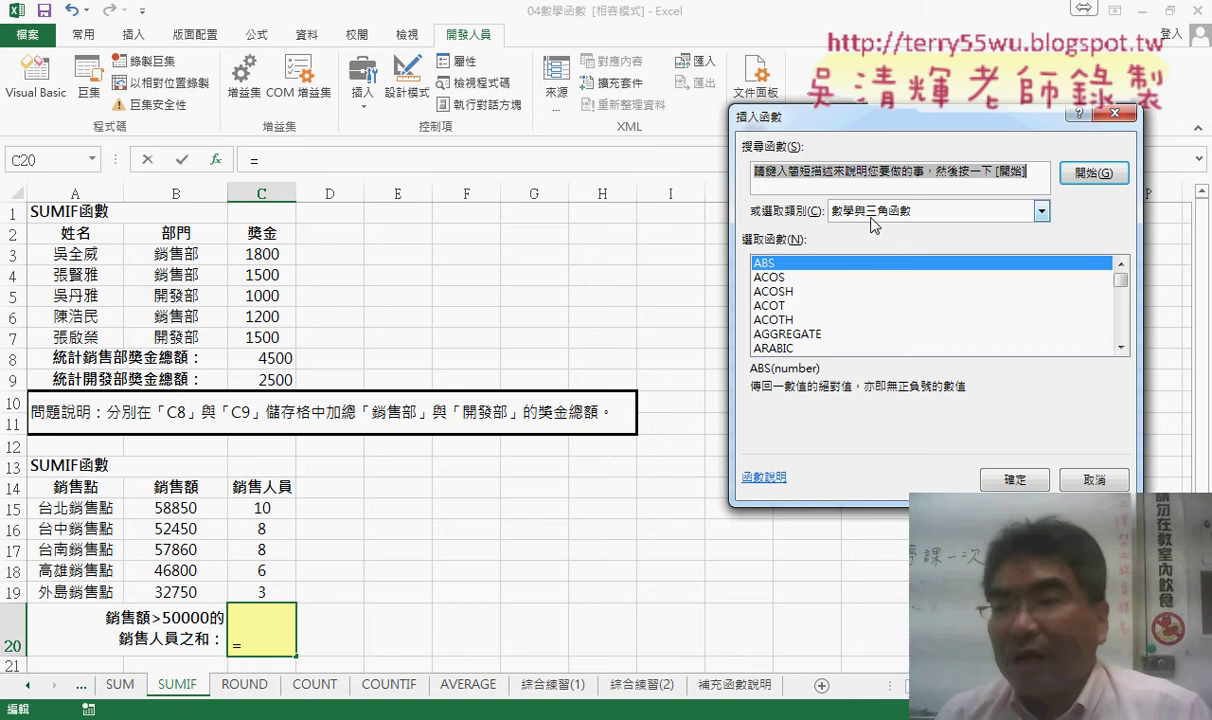
Insert SUMIF into C20 with range B15:B19 and criterion >50000
{"action": "left_click", "coordinate": [870, 218]}
{"action": "left_click", "coordinate": [870, 229]}
{"action": "double_click", "coordinate": [794, 263]}
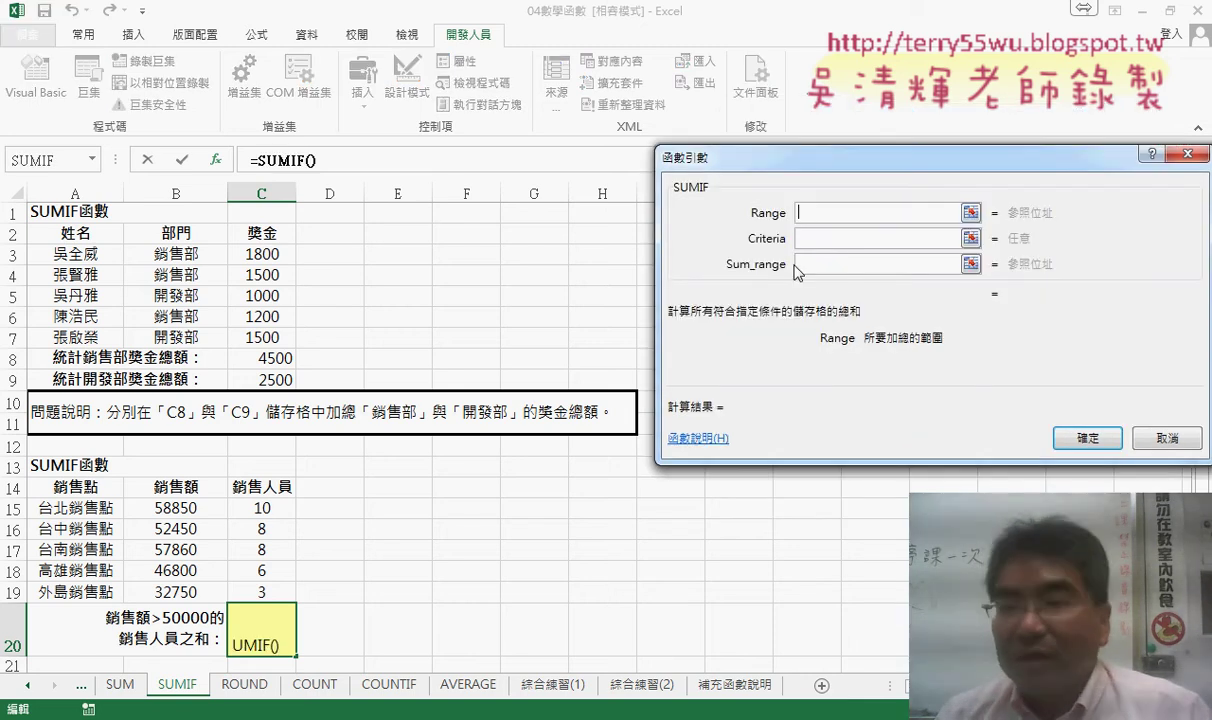
{"action": "left_click_drag", "start_coordinate": [176, 508], "coordinate": [176, 591]}
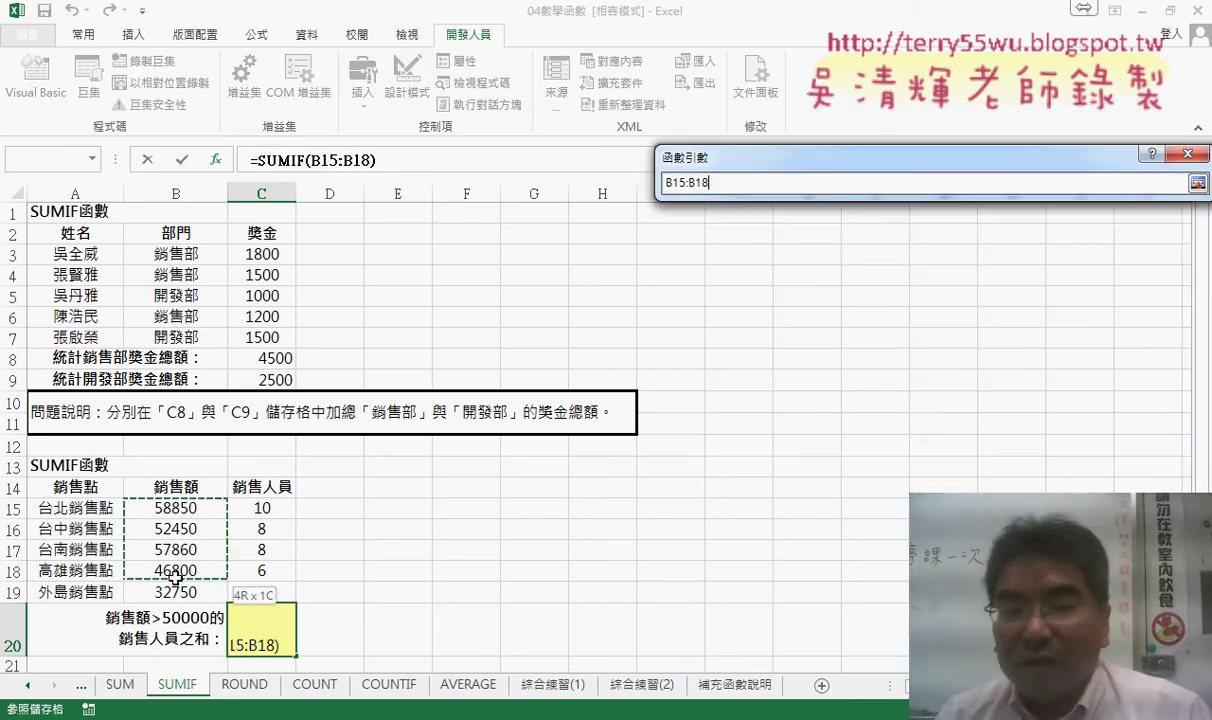
{"action": "left_click", "coordinate": [815, 238]}
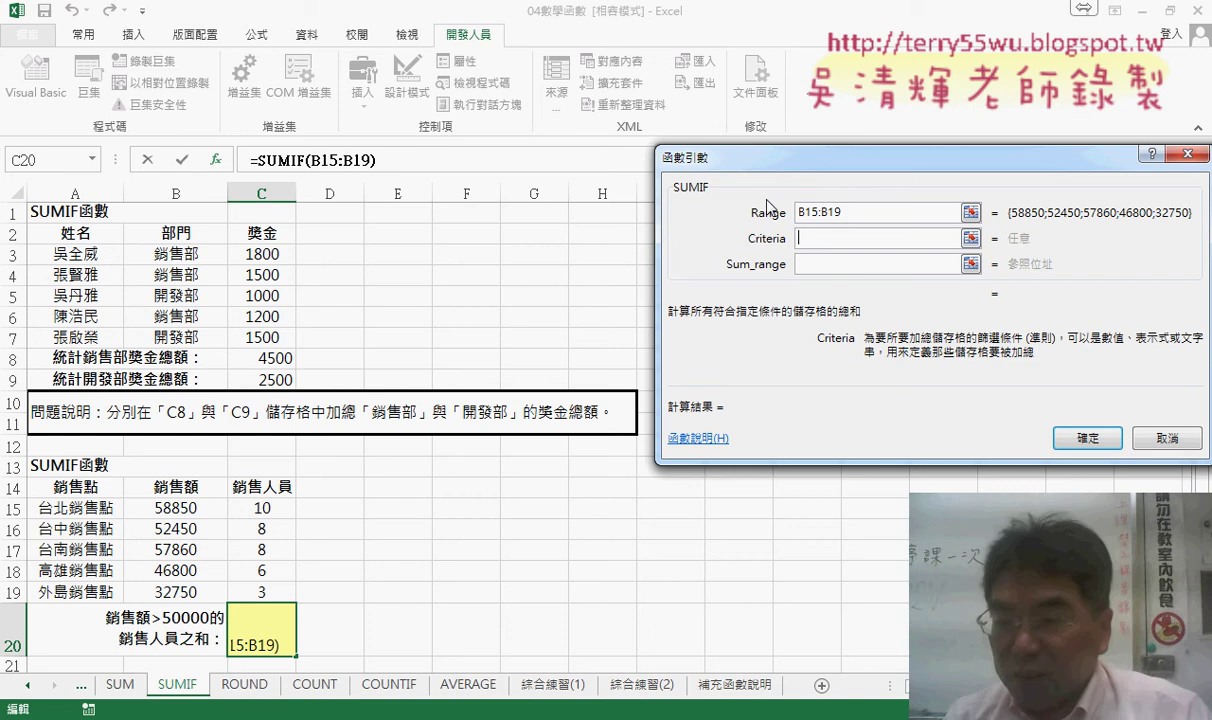
{"action": "type", "text": ">"}
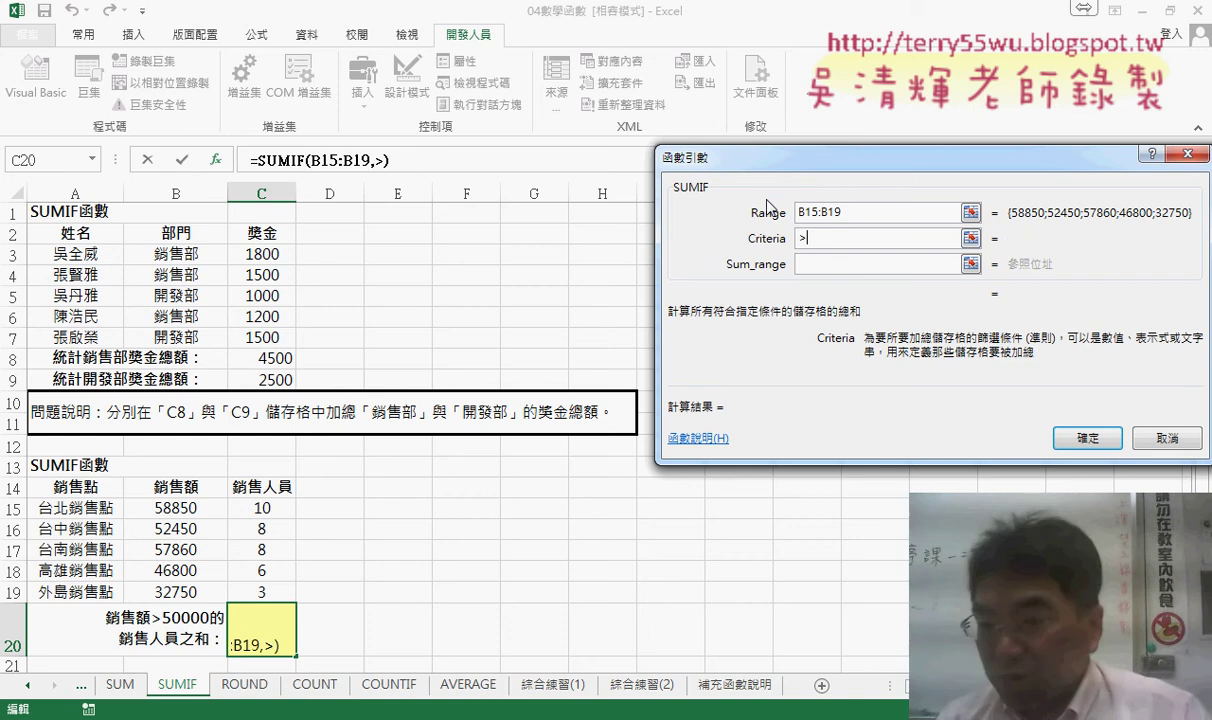
{"action": "type", "text": "50000"}
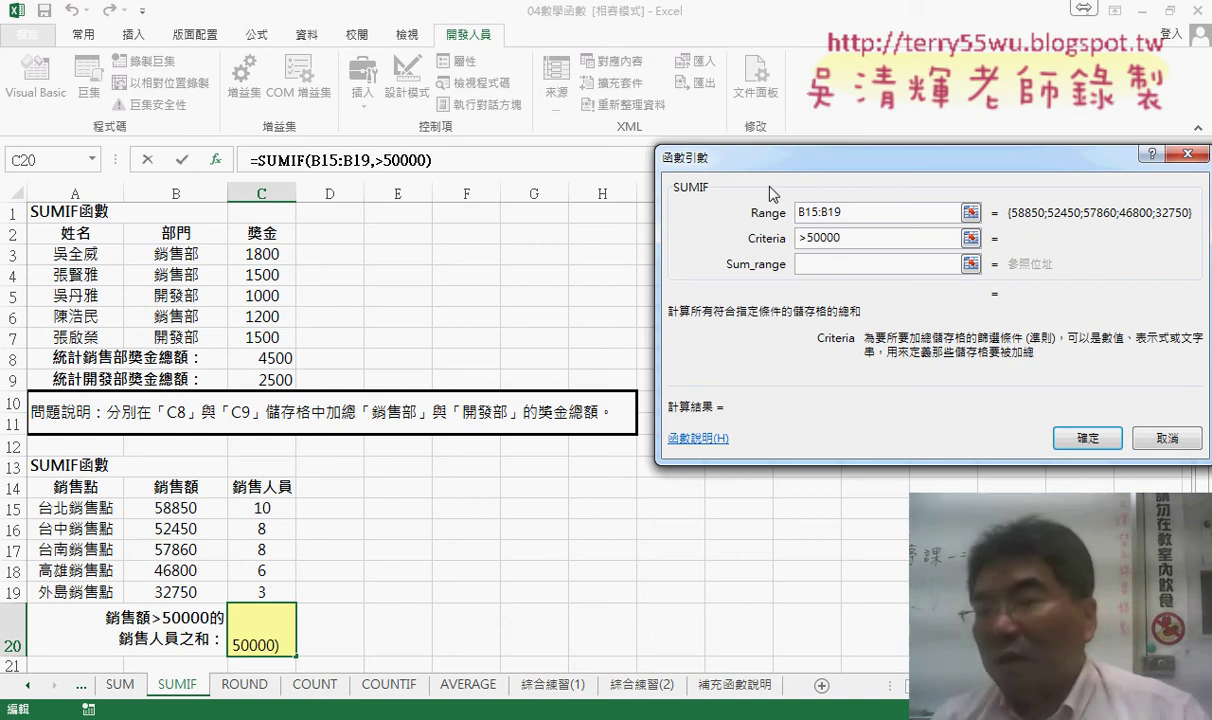
Finalize the ">50000" criterion, set sum range C15:C19 and confirm, giving 26
{"action": "double_click", "coordinate": [795, 238]}
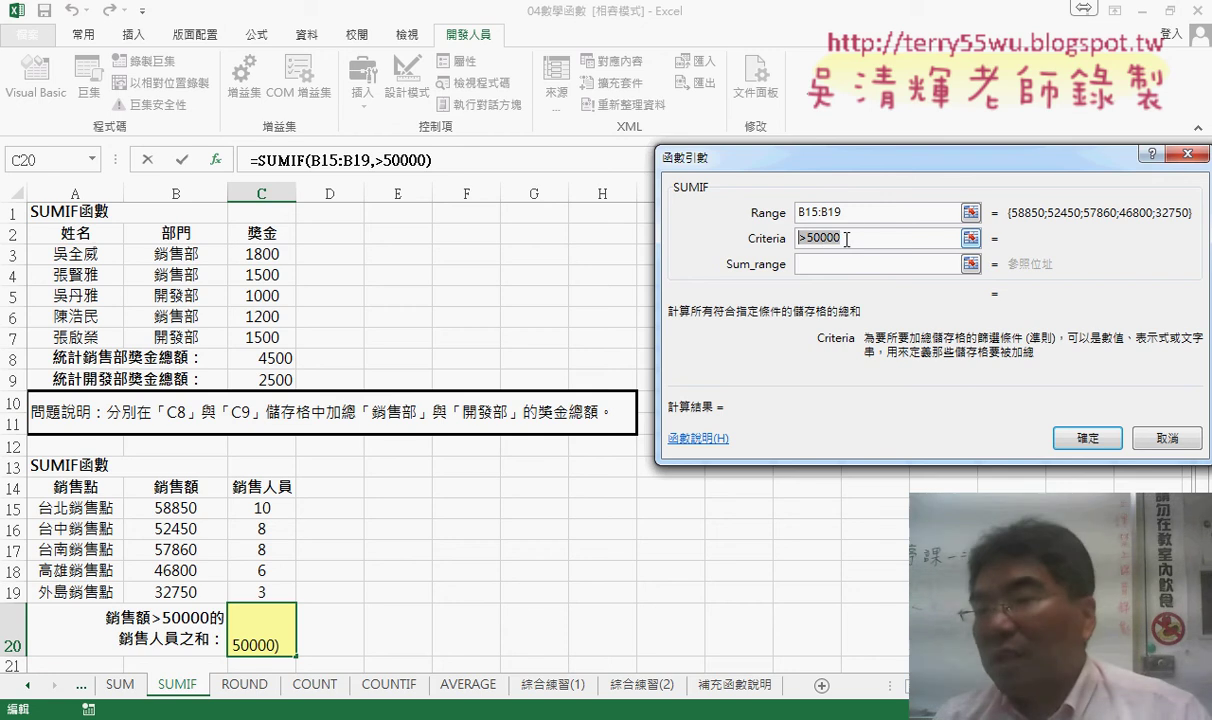
{"action": "left_click", "coordinate": [857, 214]}
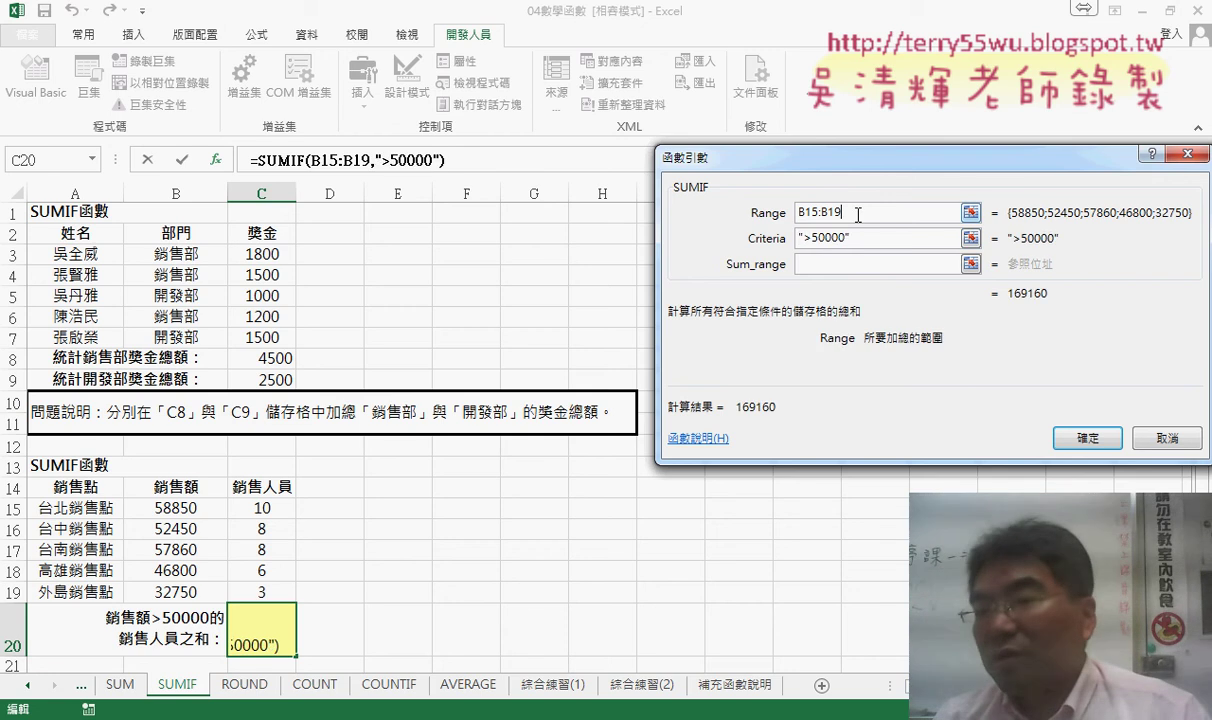
{"action": "double_click", "coordinate": [812, 240]}
{"action": "mouse_move", "coordinate": [812, 240]}
{"action": "left_mouse_down"}
{"action": "mouse_move", "coordinate": [802, 238]}
{"action": "mouse_move", "coordinate": [848, 242]}
{"action": "left_mouse_up"}
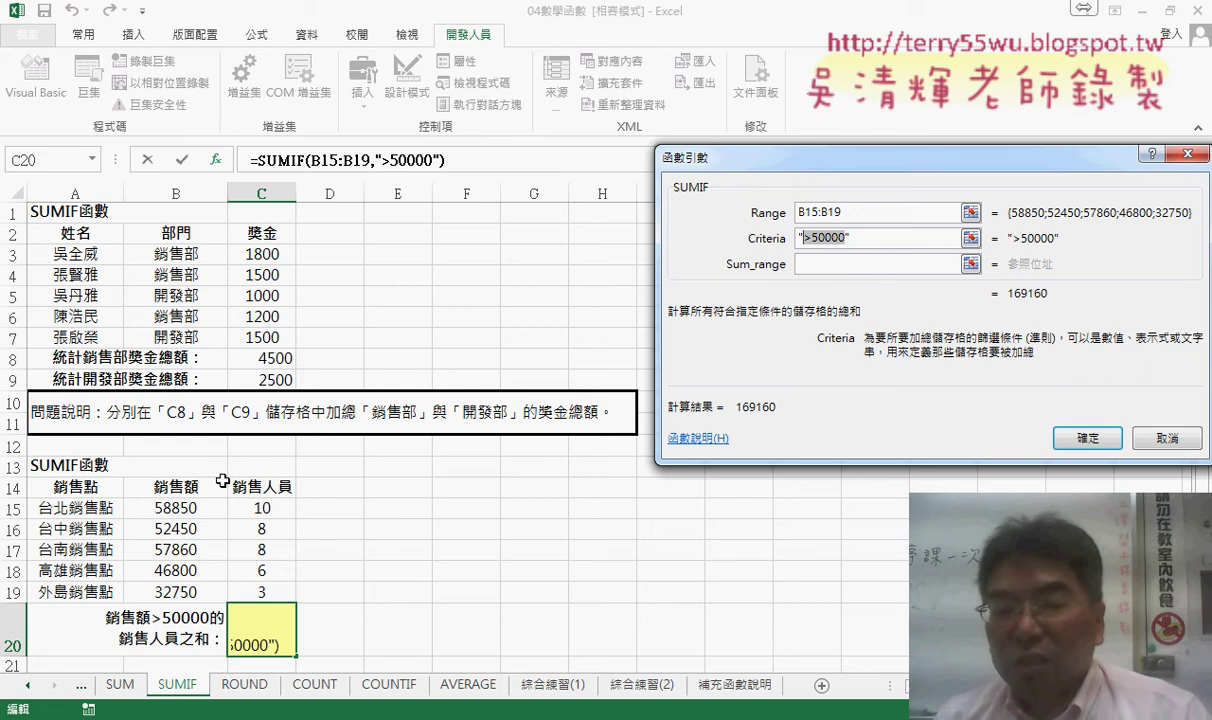
{"action": "left_click", "coordinate": [812, 268]}
{"action": "left_click_drag", "start_coordinate": [265, 511], "coordinate": [262, 592]}
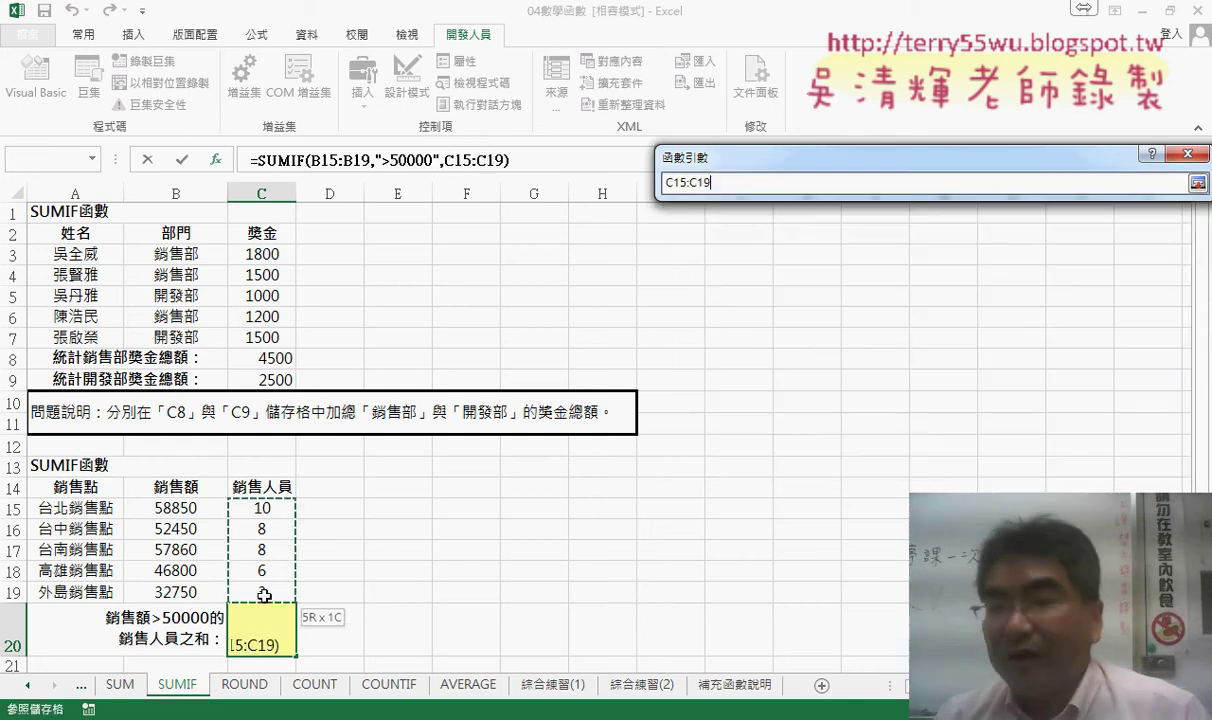
{"action": "left_click", "coordinate": [1087, 438]}
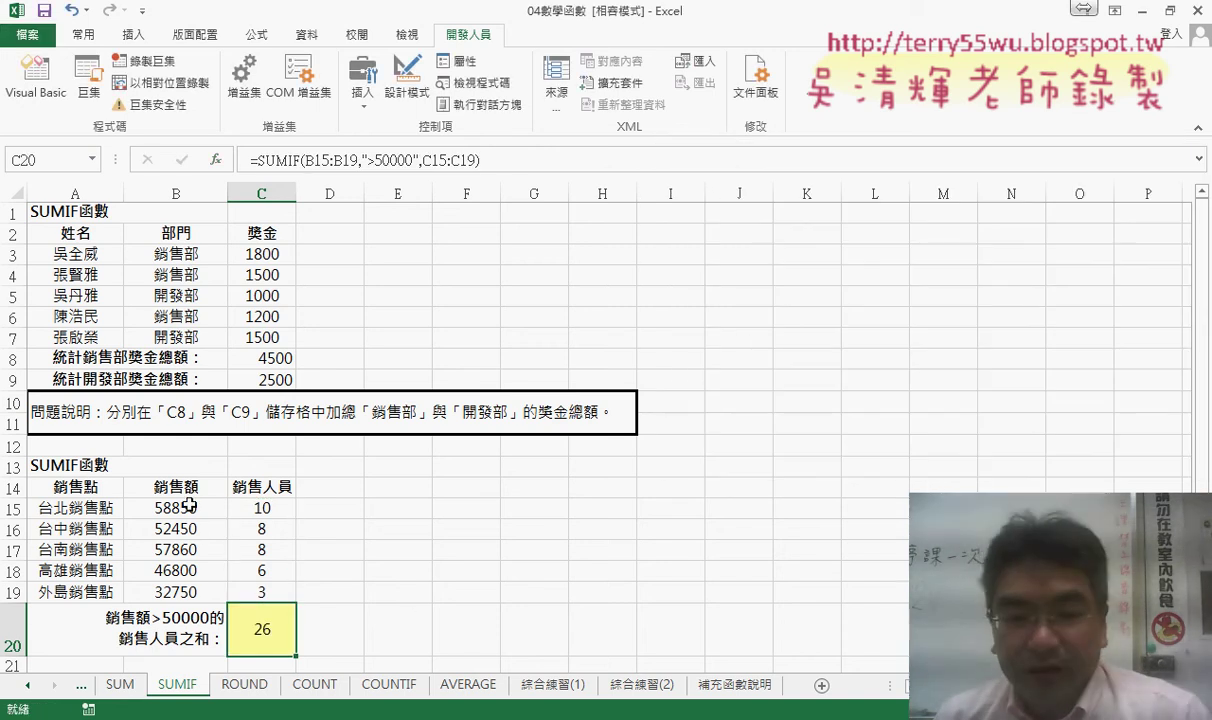
Open the _雲端白板畫面 and then 04_數學函數 folders in Google Drive
{"action": "left_click_drag", "start_coordinate": [188, 505], "coordinate": [262, 549]}
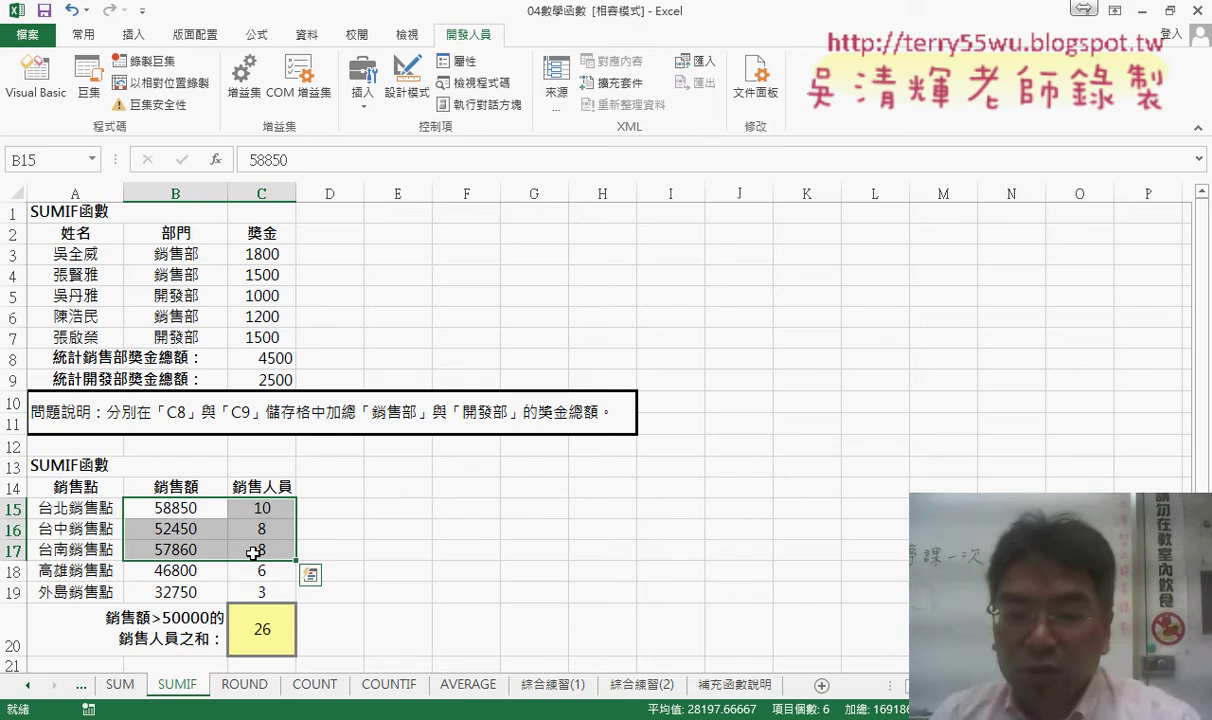
{"action": "mouse_move", "coordinate": [212, 665]}
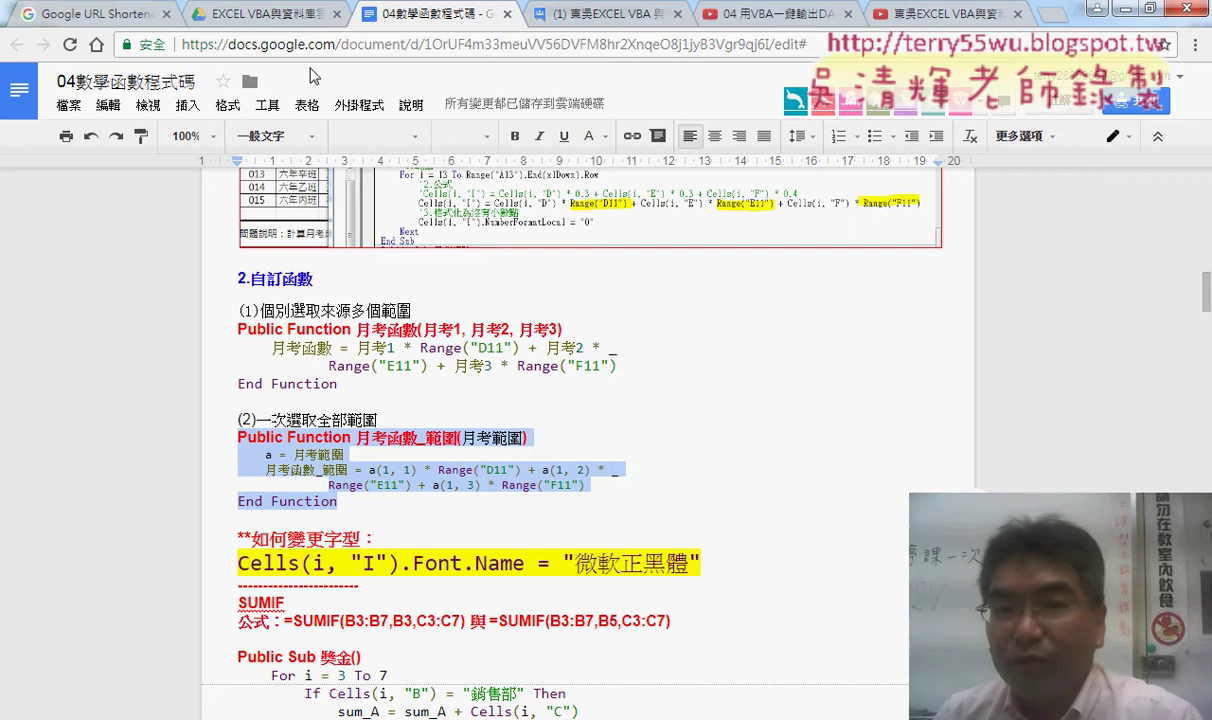
{"action": "left_click", "coordinate": [275, 22]}
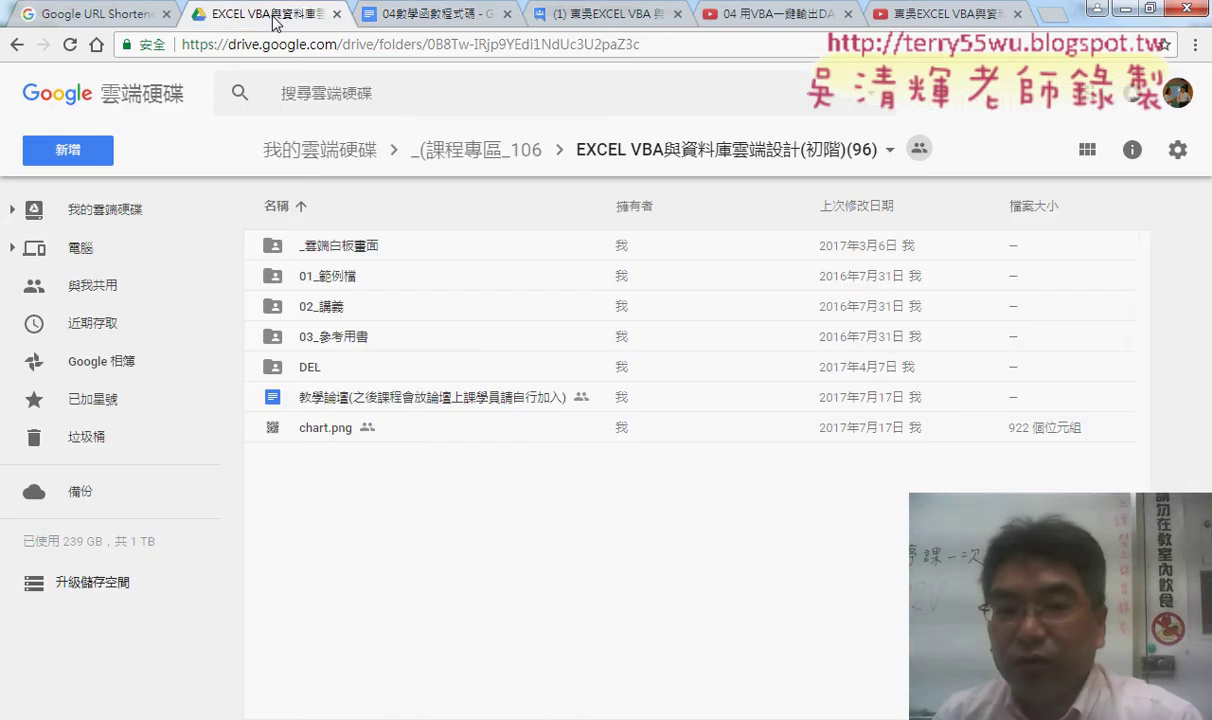
{"action": "double_click", "coordinate": [340, 248]}
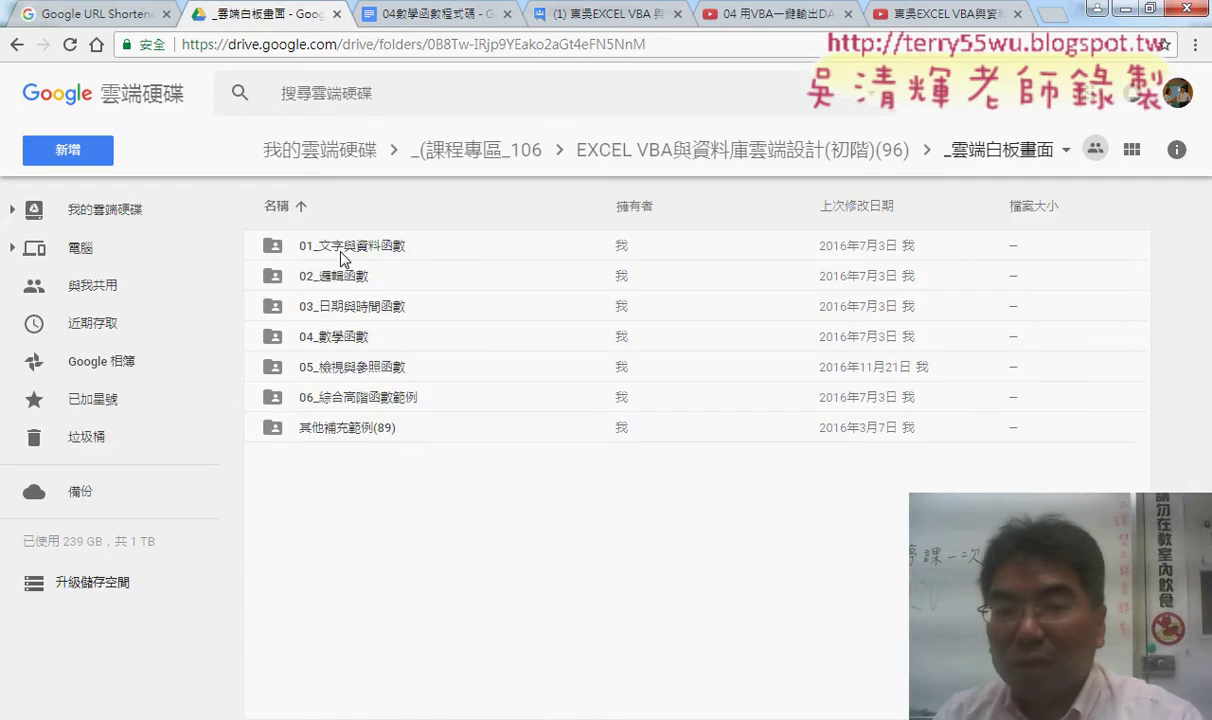
{"action": "double_click", "coordinate": [345, 336]}
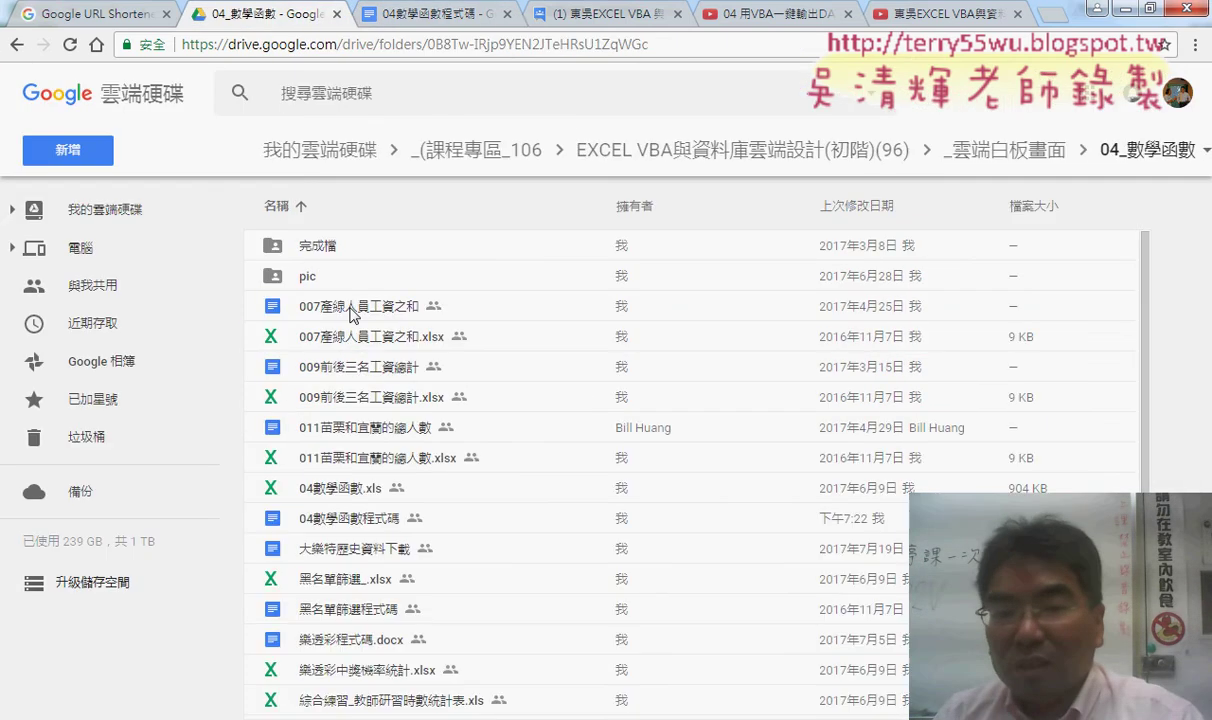
Download 007產線人員工資之和.xlsx from Google Drive, open it in Excel and enable editing
{"action": "left_click", "coordinate": [340, 330]}
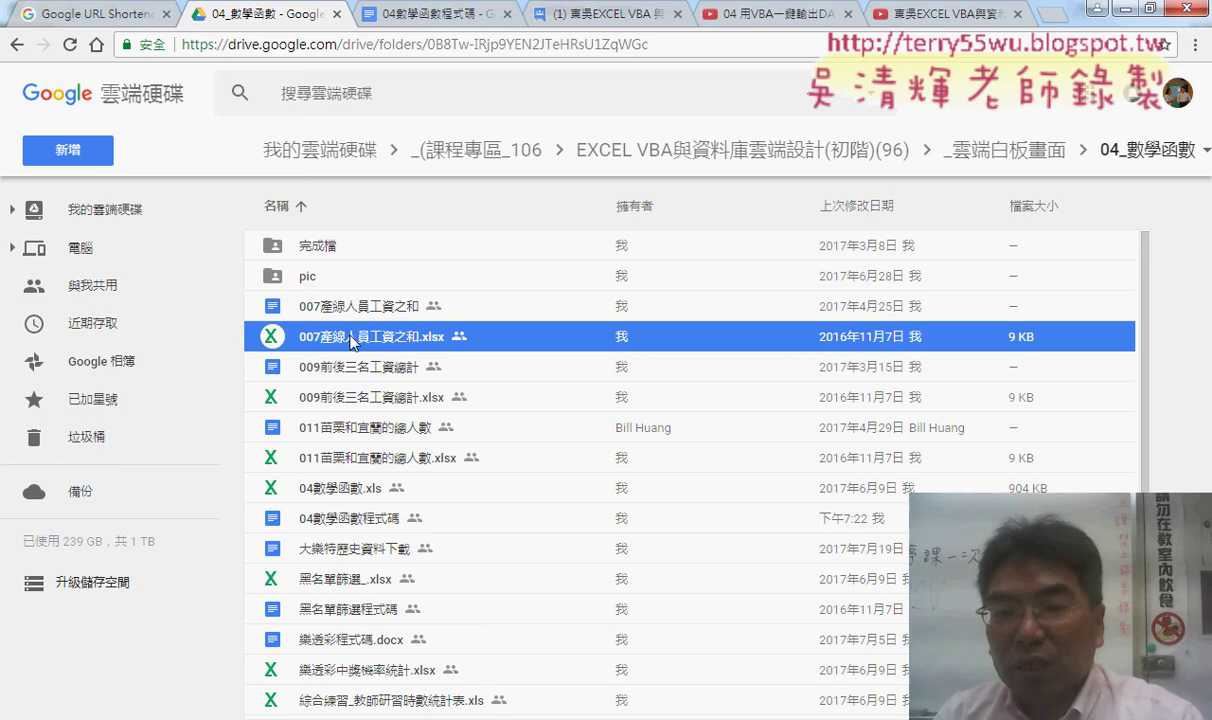
{"action": "left_click", "coordinate": [376, 405]}
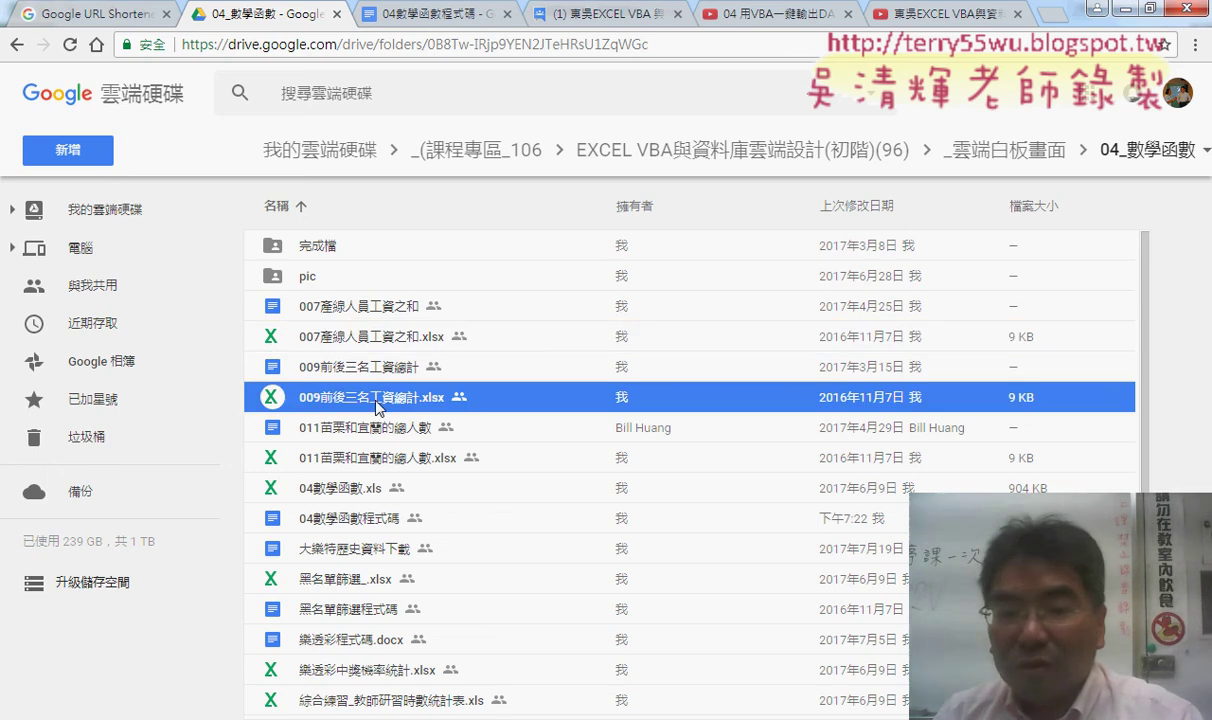
{"action": "left_click", "coordinate": [376, 460]}
{"action": "double_click", "coordinate": [372, 336]}
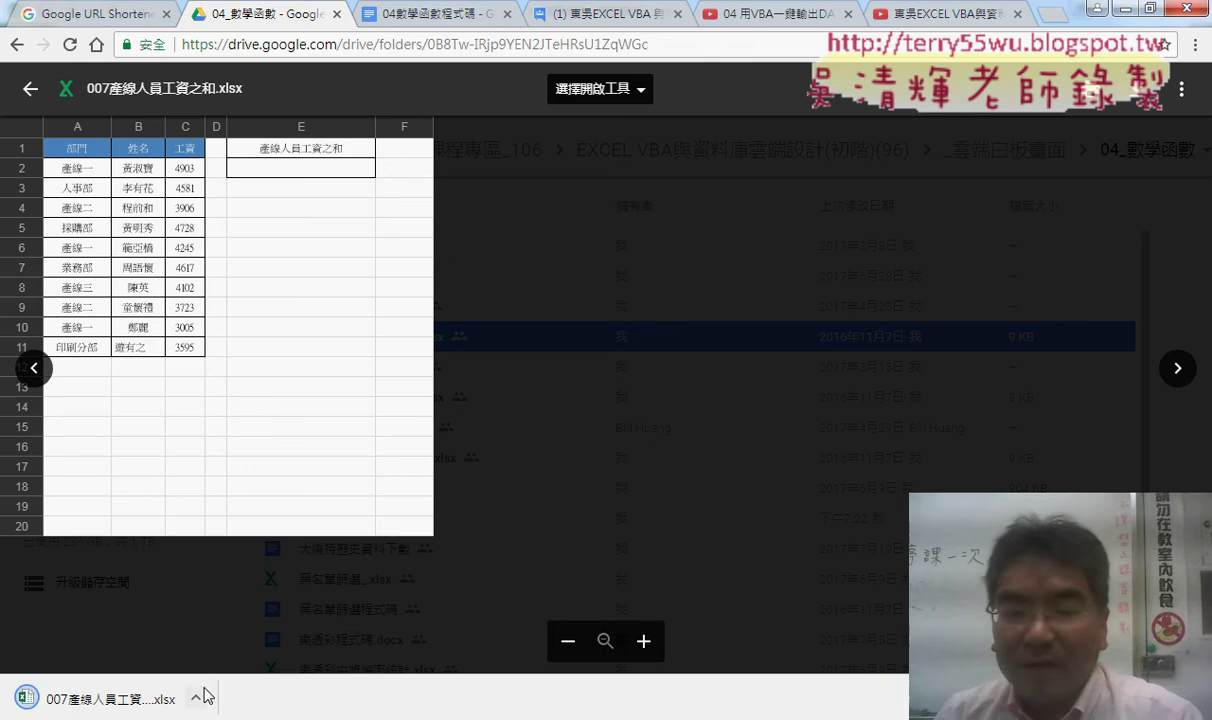
{"action": "left_click", "coordinate": [204, 690]}
{"action": "left_click", "coordinate": [232, 574]}
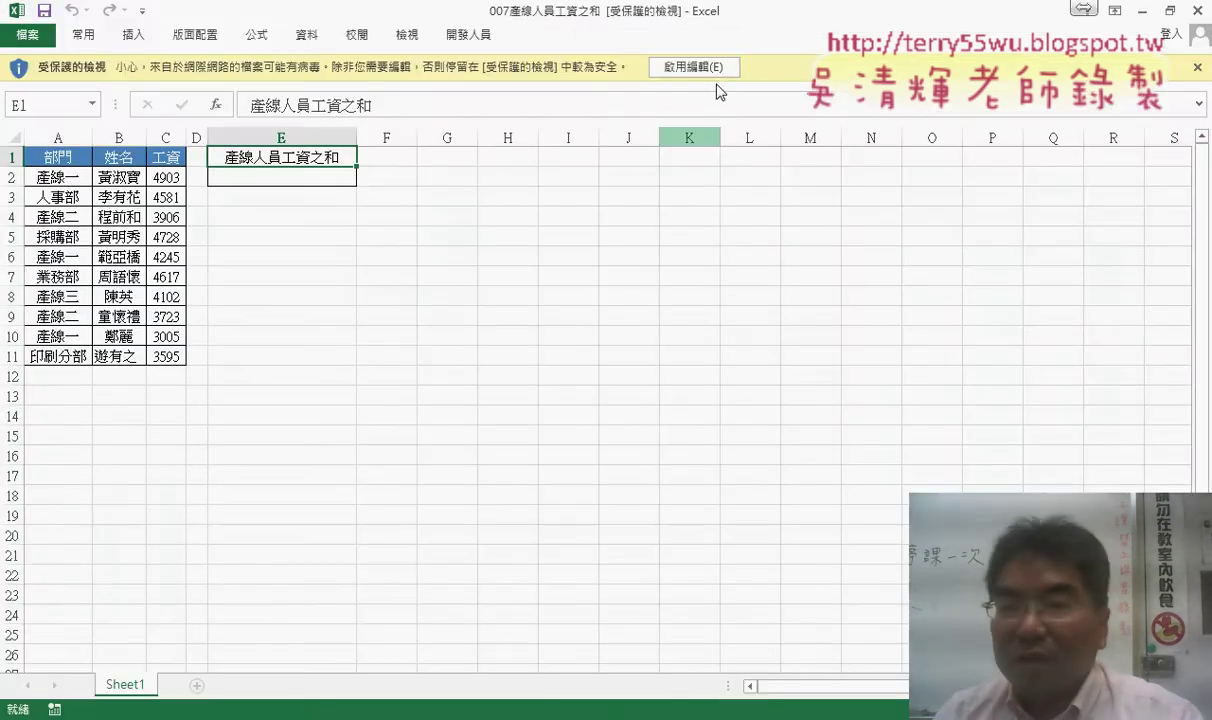
{"action": "left_click", "coordinate": [745, 100]}
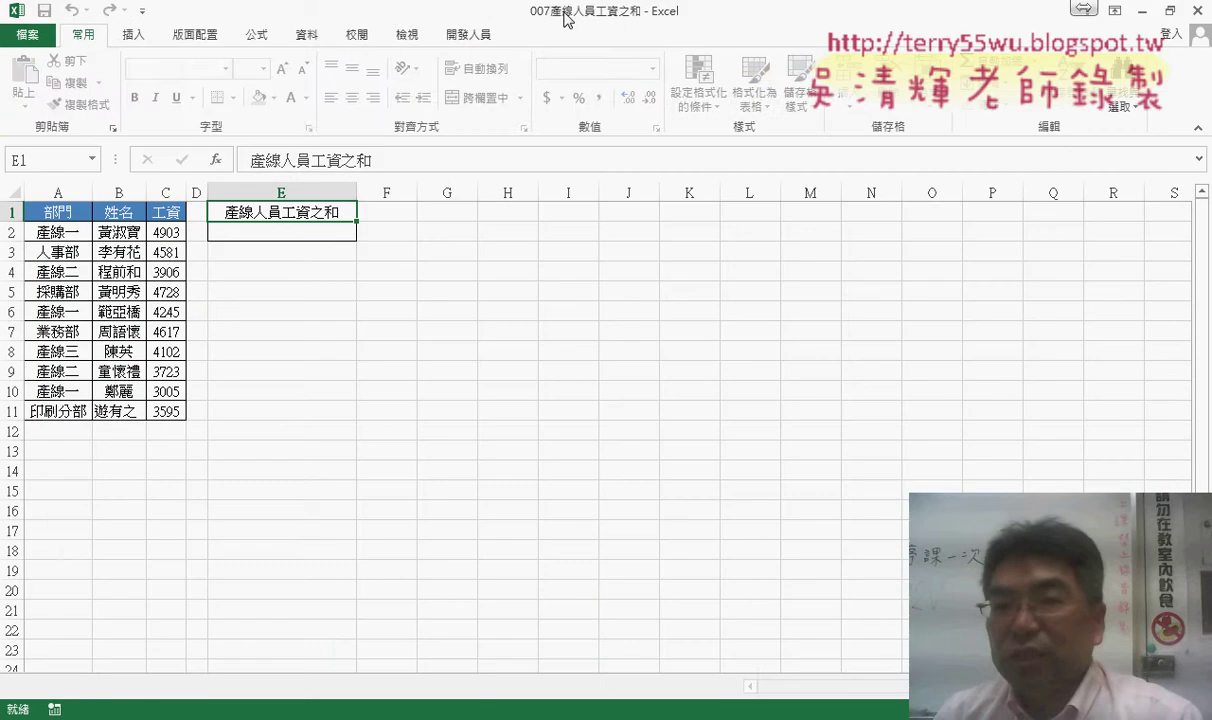
Select E2 for the total after surveying departments A2:A11 and salaries C2:C11
{"action": "left_click", "coordinate": [305, 230]}
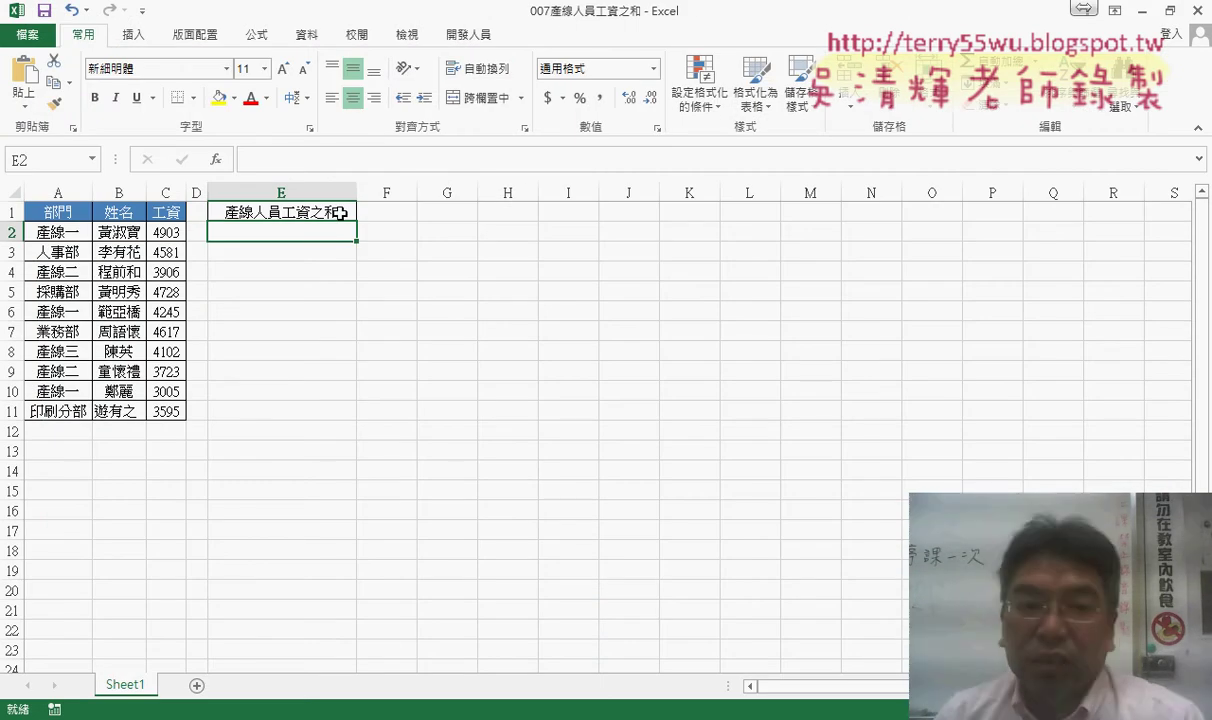
{"action": "left_click_drag", "start_coordinate": [60, 232], "coordinate": [58, 413]}
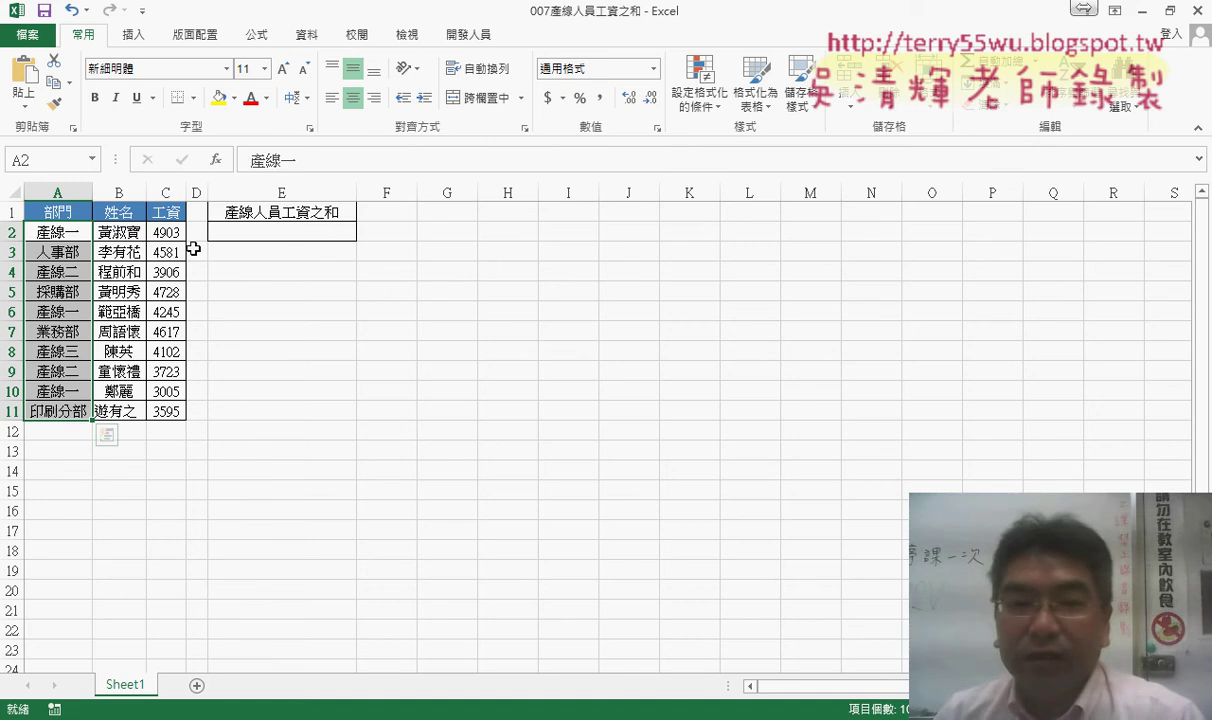
{"action": "left_click_drag", "start_coordinate": [166, 232], "coordinate": [162, 420]}
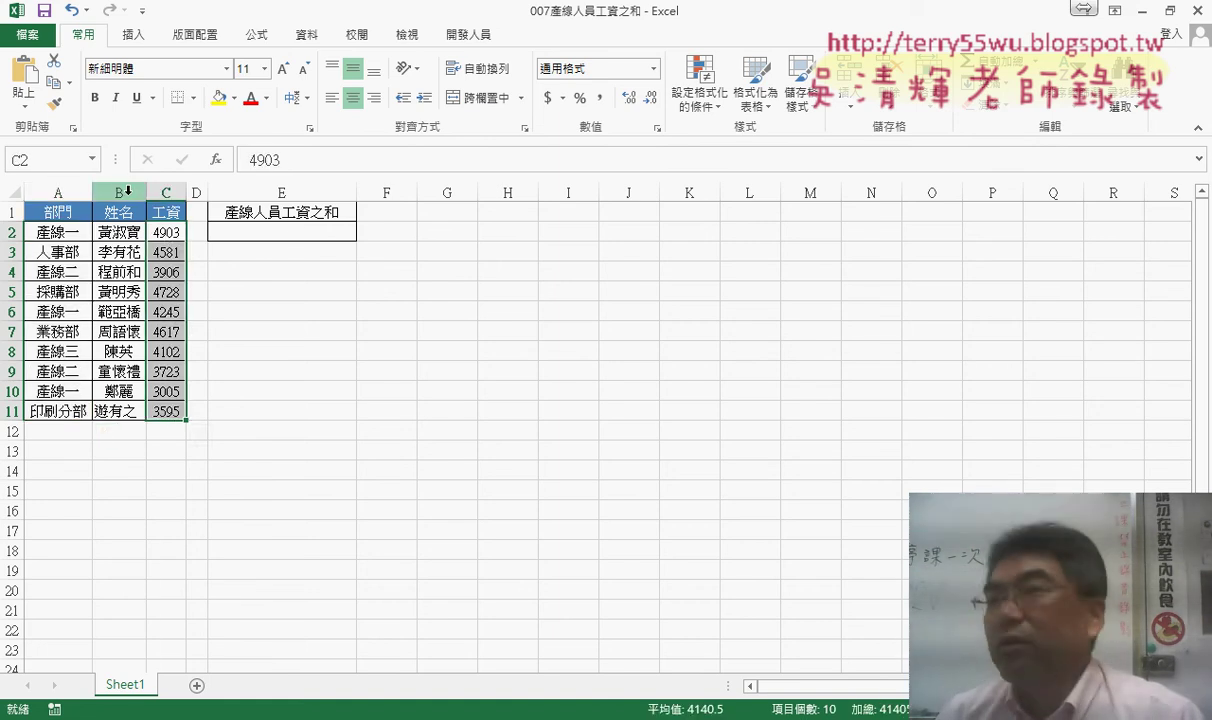
{"action": "left_click", "coordinate": [128, 190]}
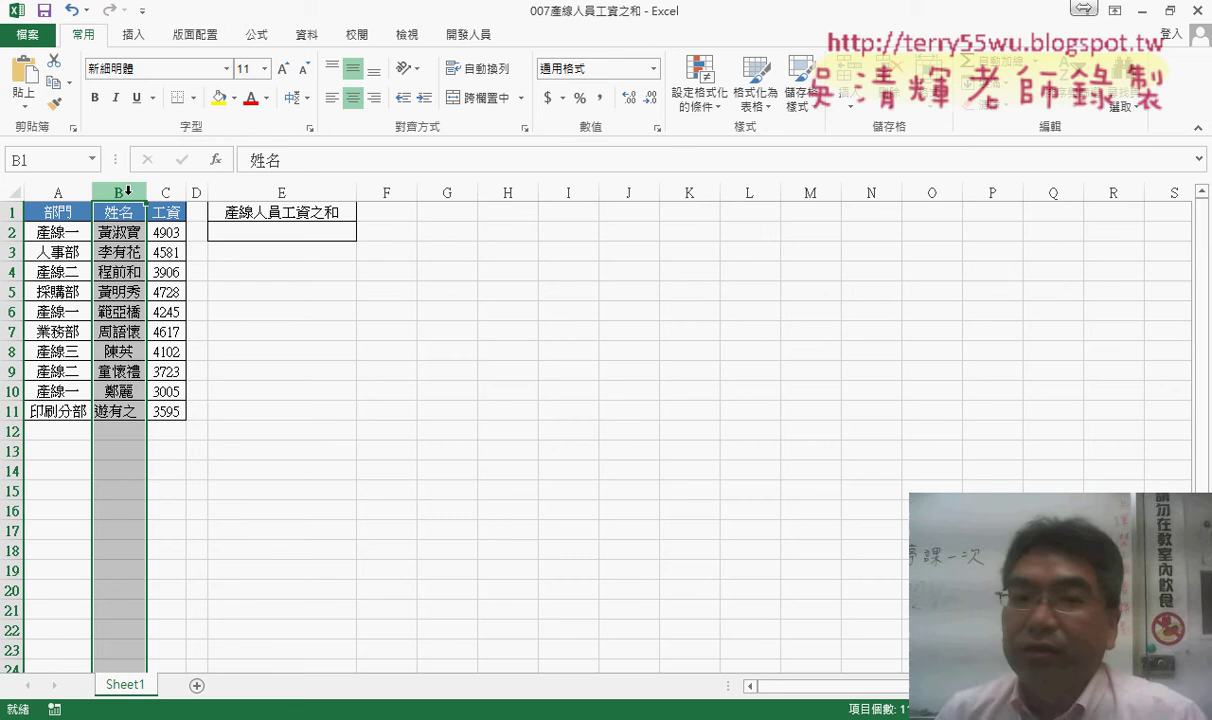
{"action": "left_click", "coordinate": [283, 230]}
Insert SUMIF into E2 with its range set to the department cells A2:A11
{"action": "left_click", "coordinate": [213, 160]}
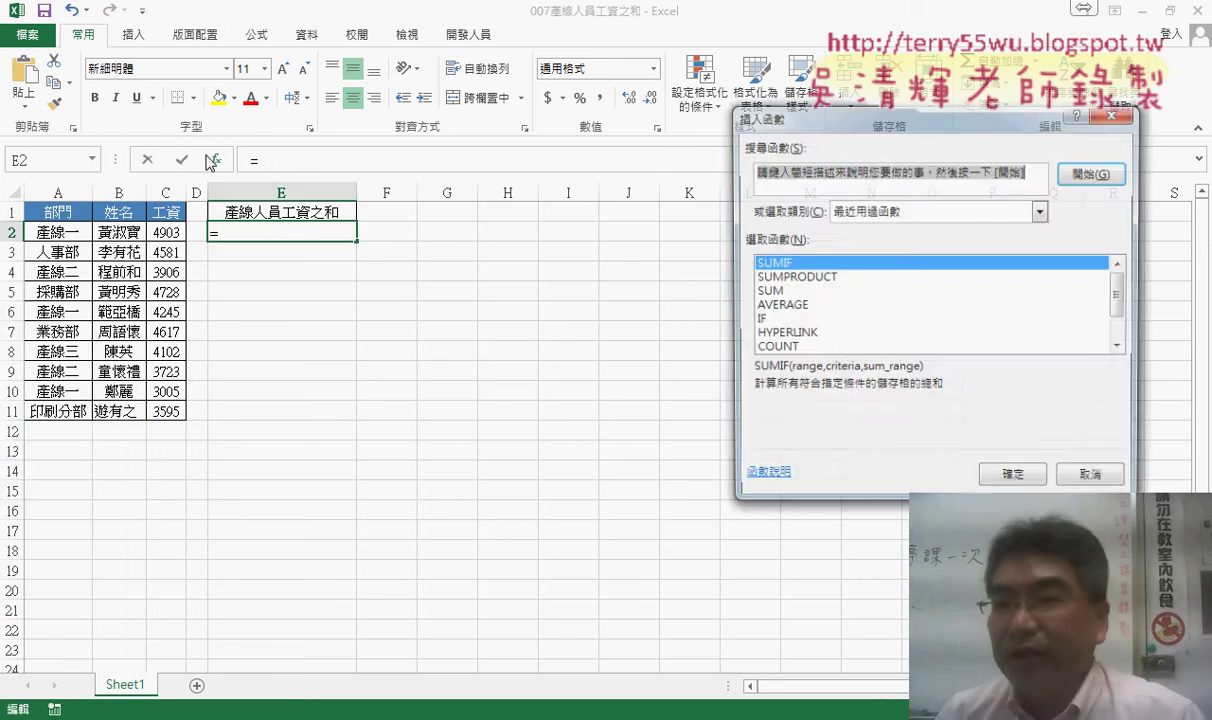
{"action": "left_click", "coordinate": [796, 266]}
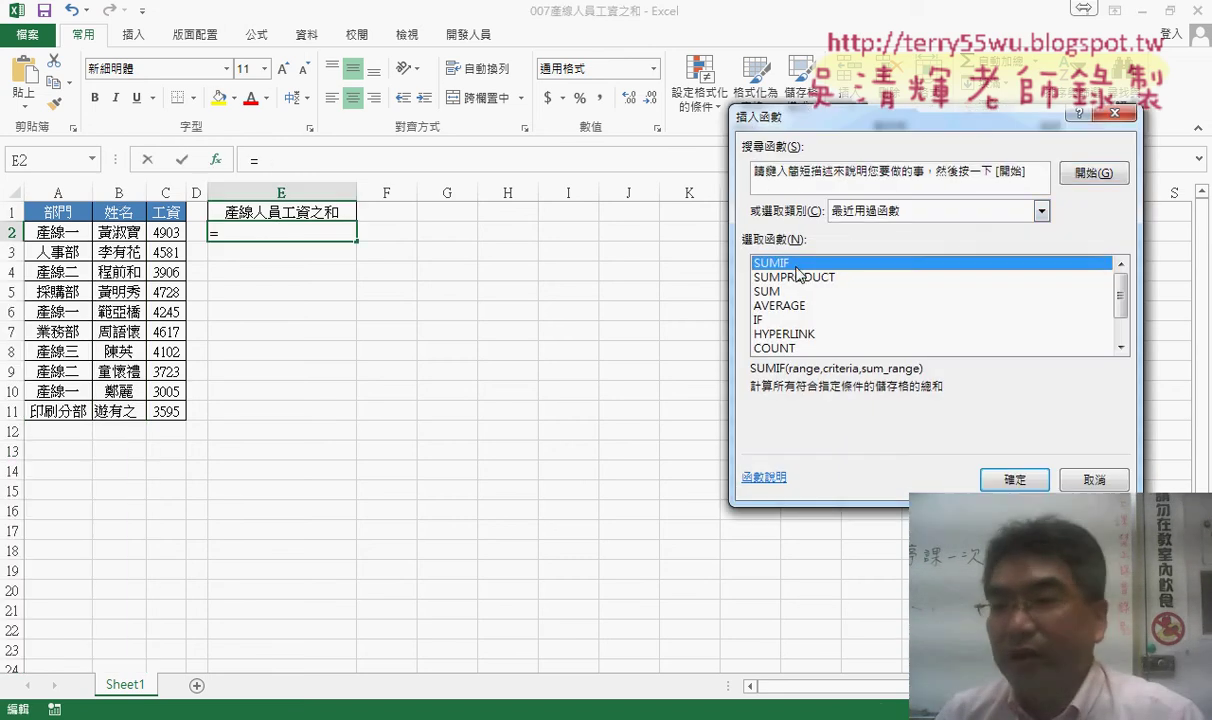
{"action": "double_click", "coordinate": [796, 266]}
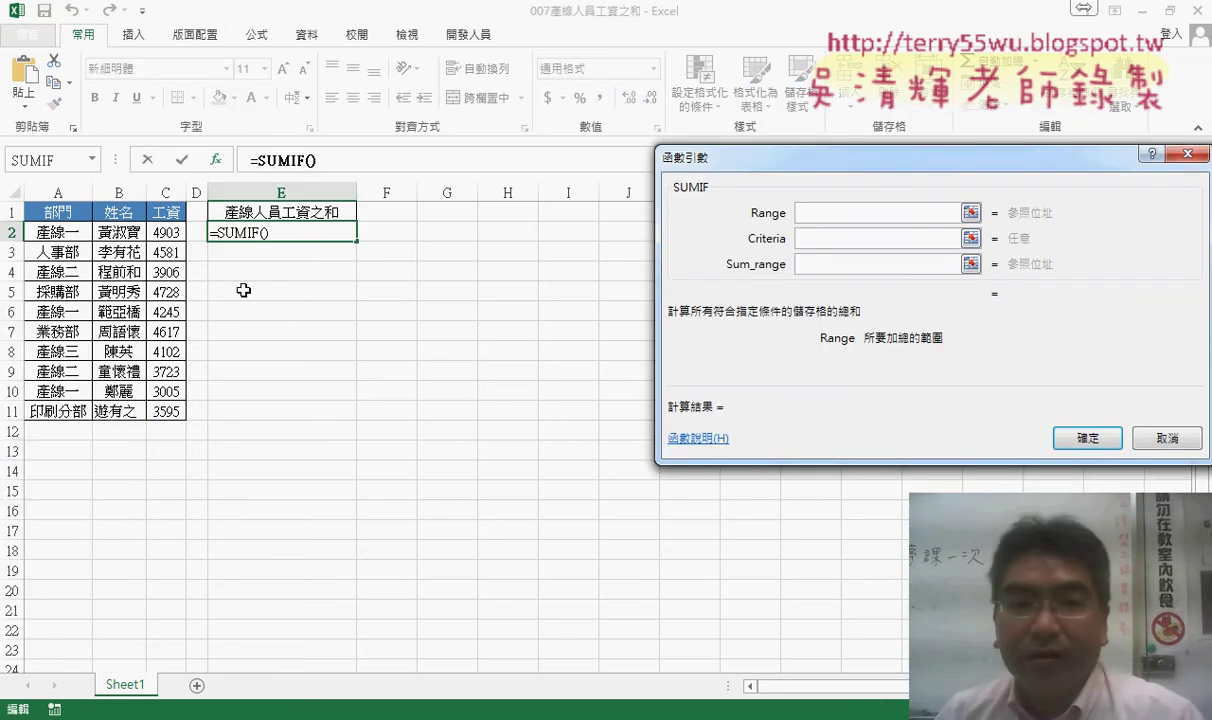
{"action": "left_click_drag", "start_coordinate": [60, 232], "coordinate": [60, 411]}
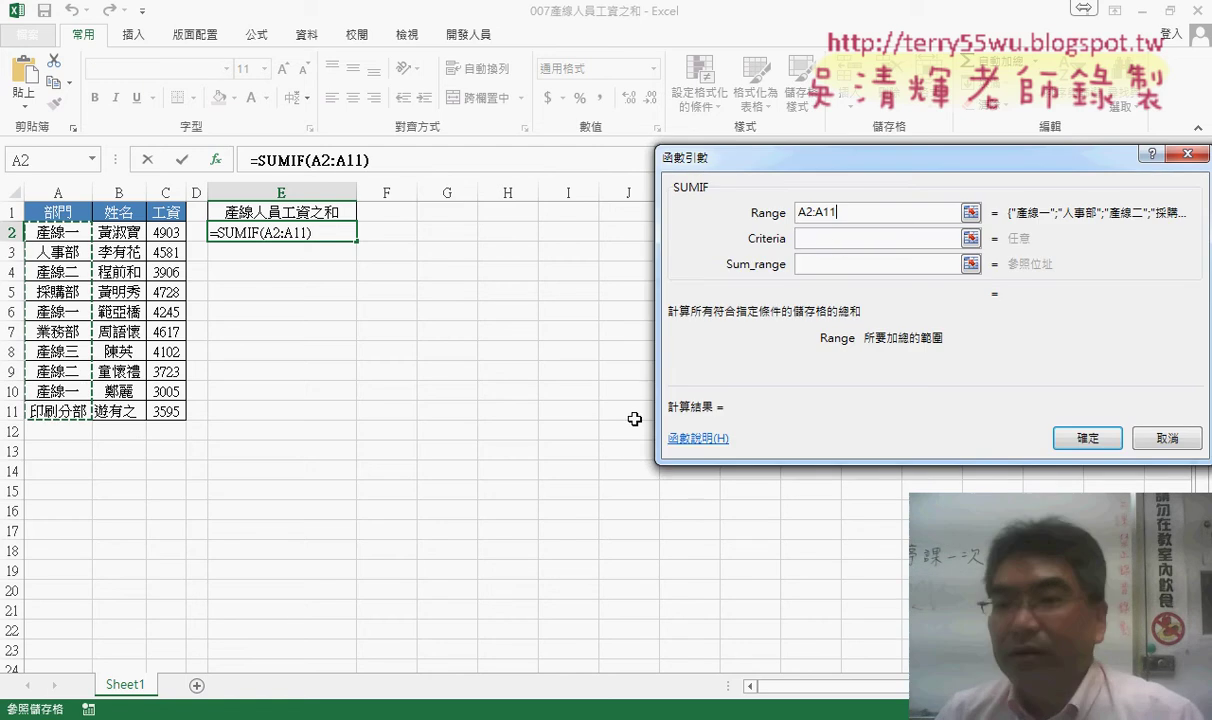
{"action": "left_click", "coordinate": [822, 238]}
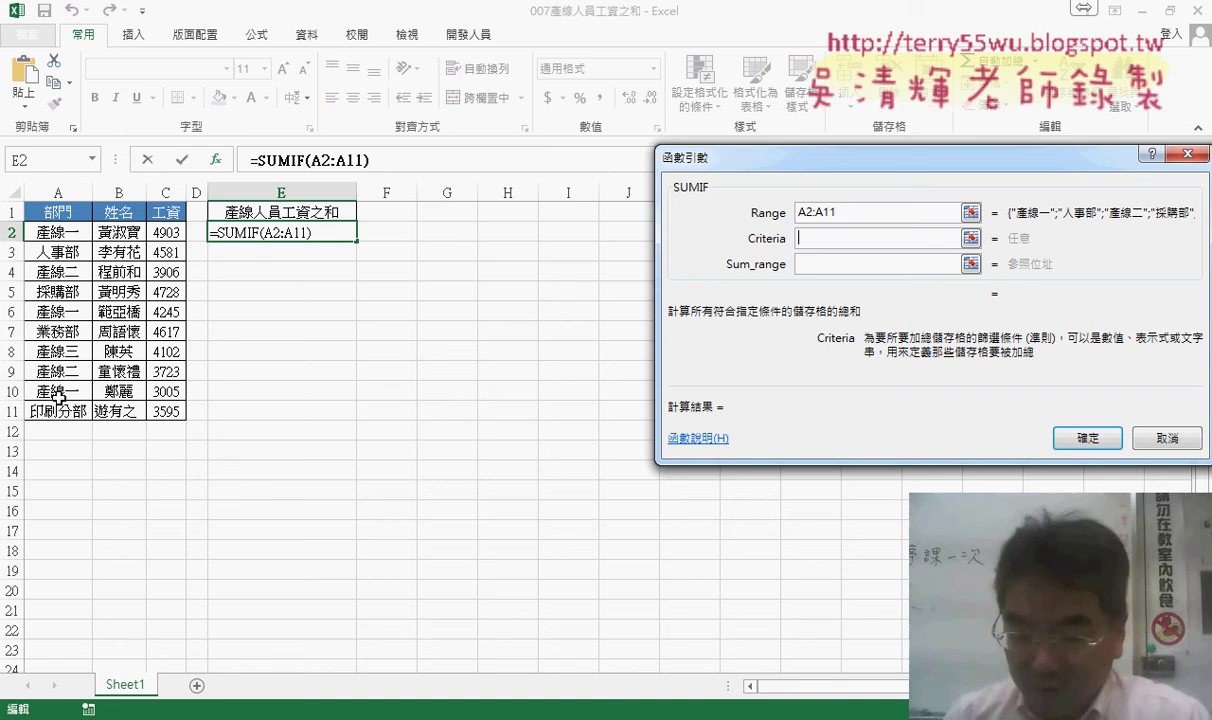
Enter 產線 as the criterion, try the * and ? wildcards, and settle on 產線*
{"action": "type", "text": "ㄔ"}
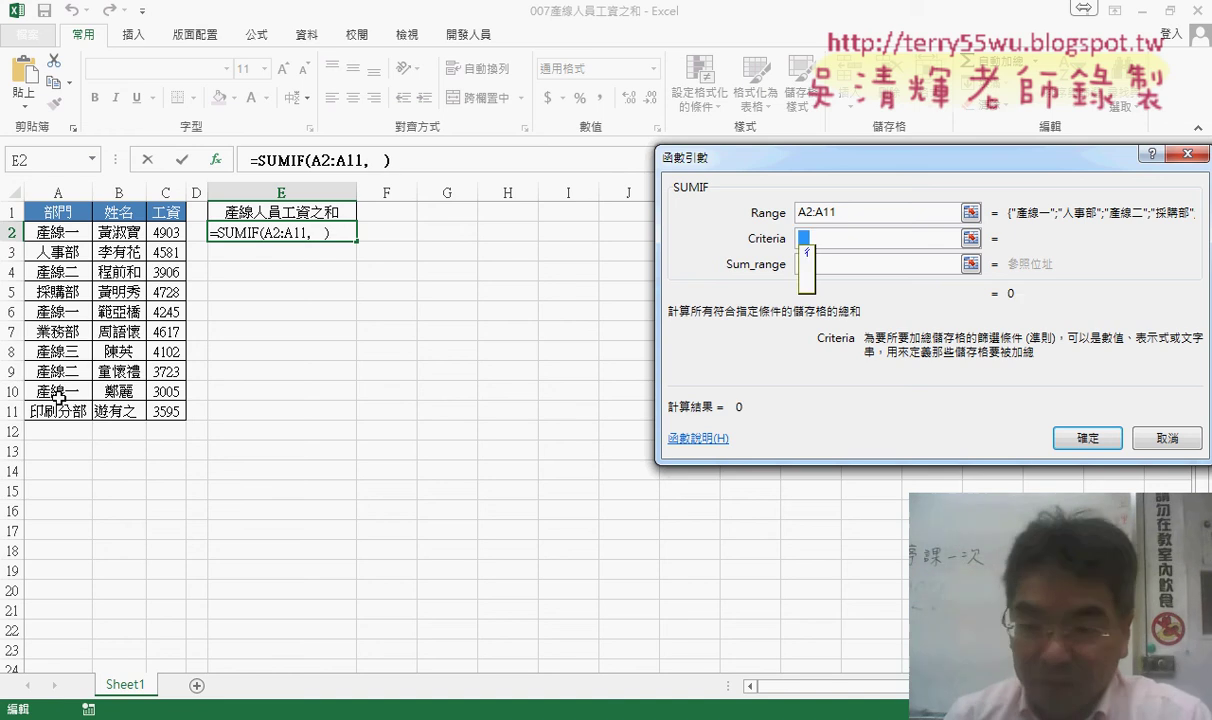
{"action": "type", "text": "產ㄒㄧ"}
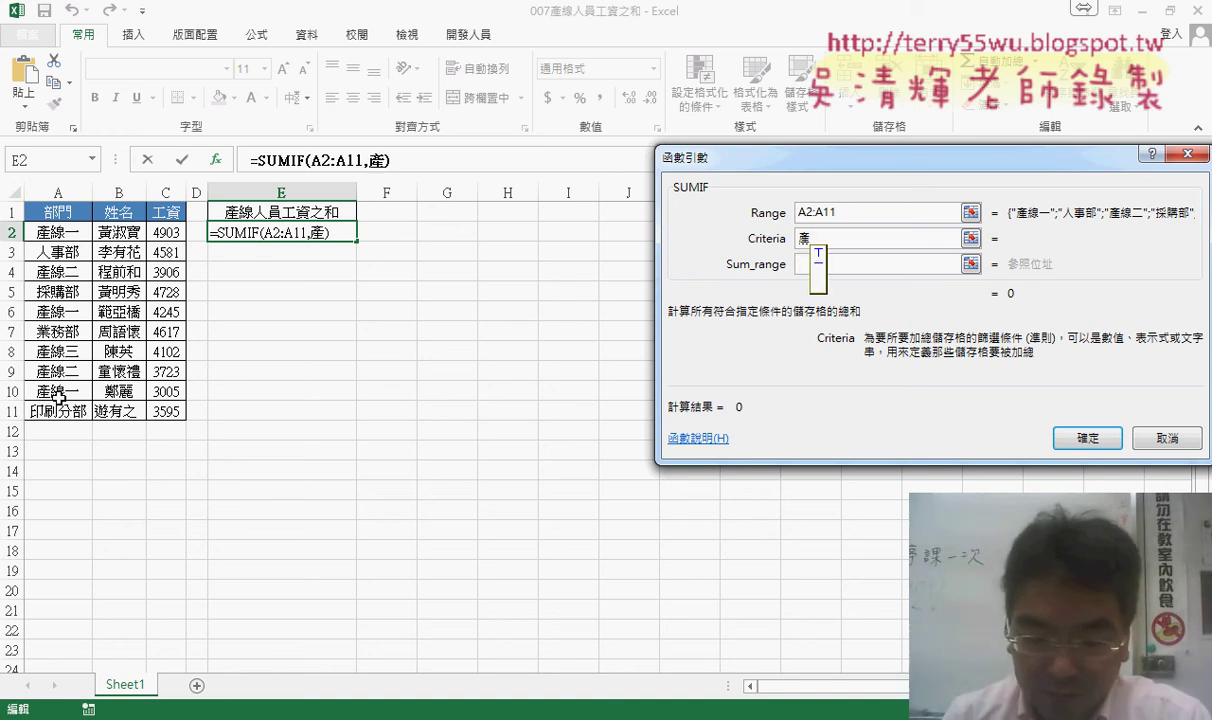
{"action": "type", "text": "線"}
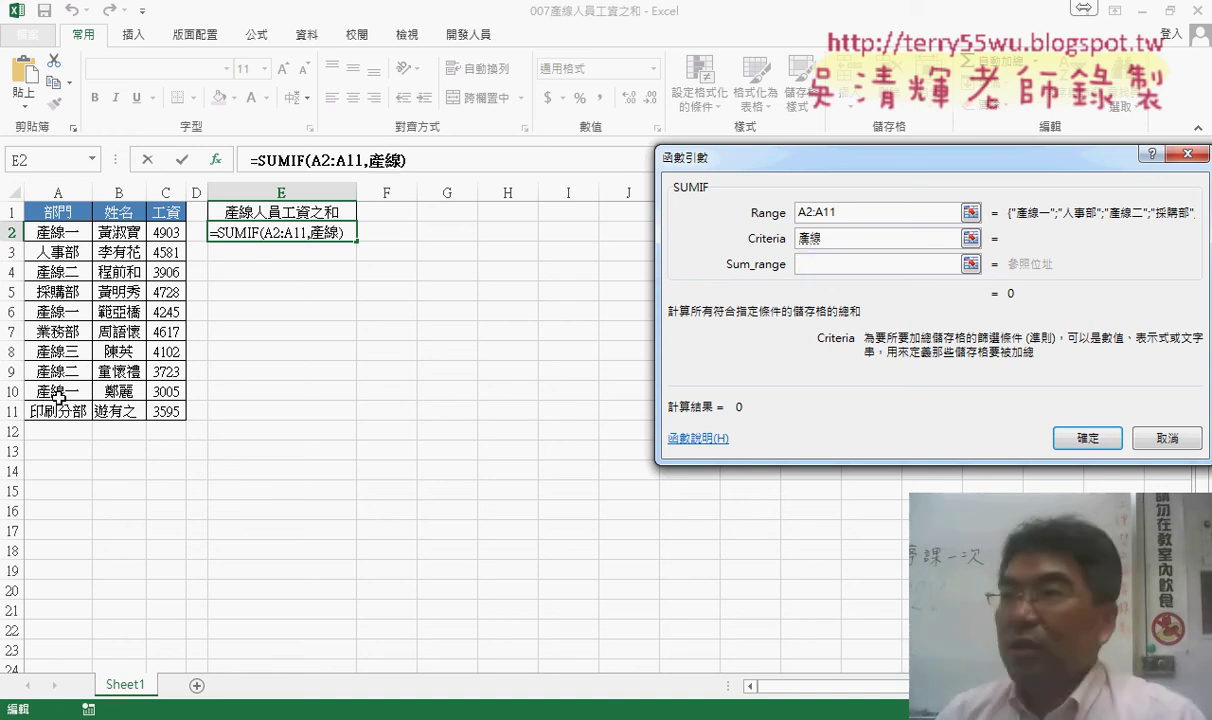
{"action": "key", "text": "Return"}
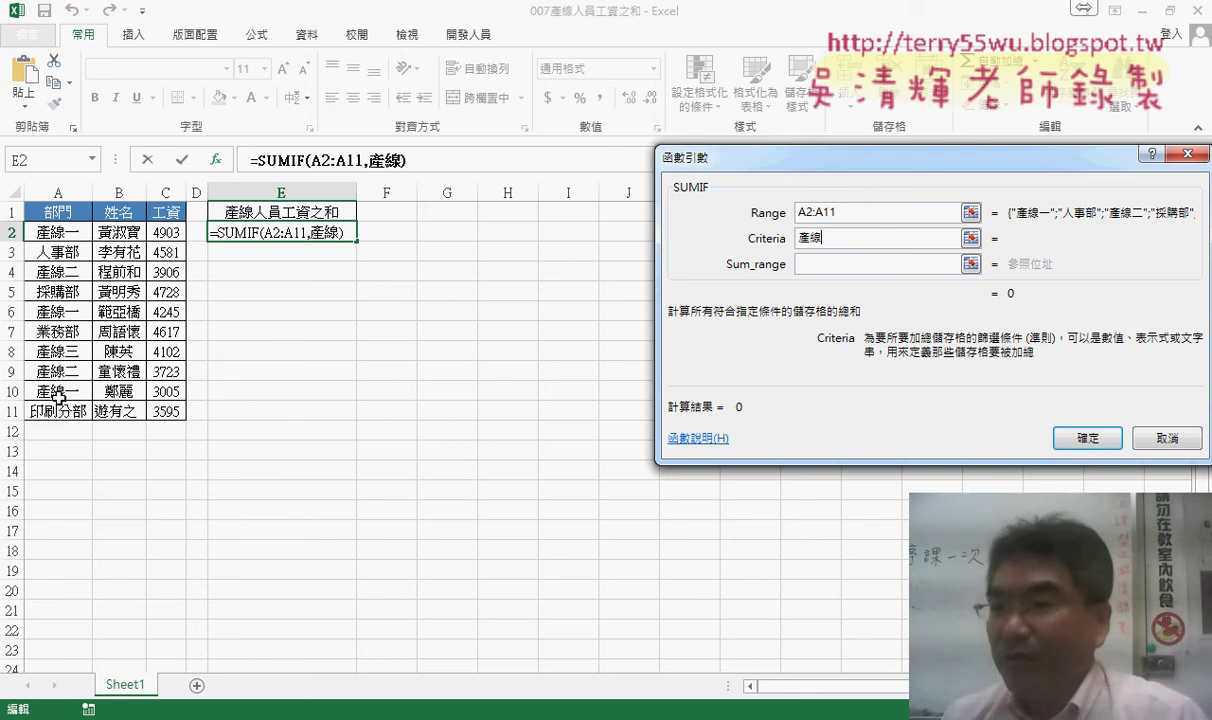
{"action": "type", "text": "*"}
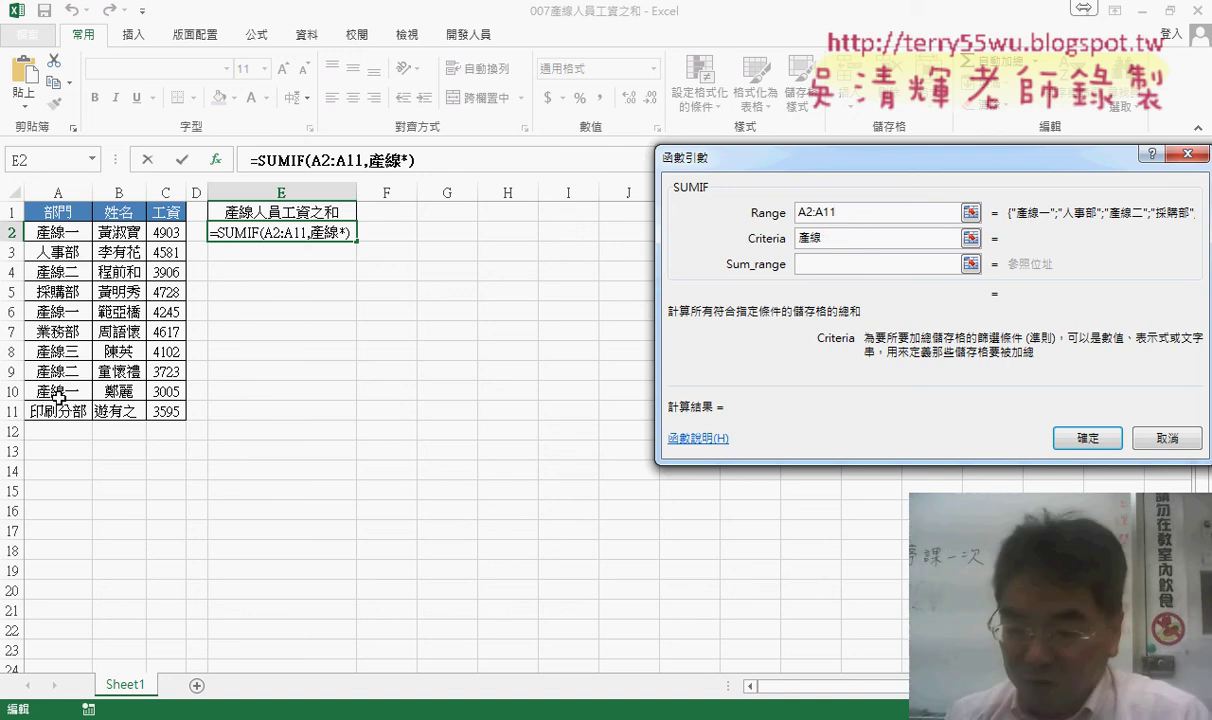
{"action": "key", "text": "BackSpace"}
{"action": "type", "text": "?"}
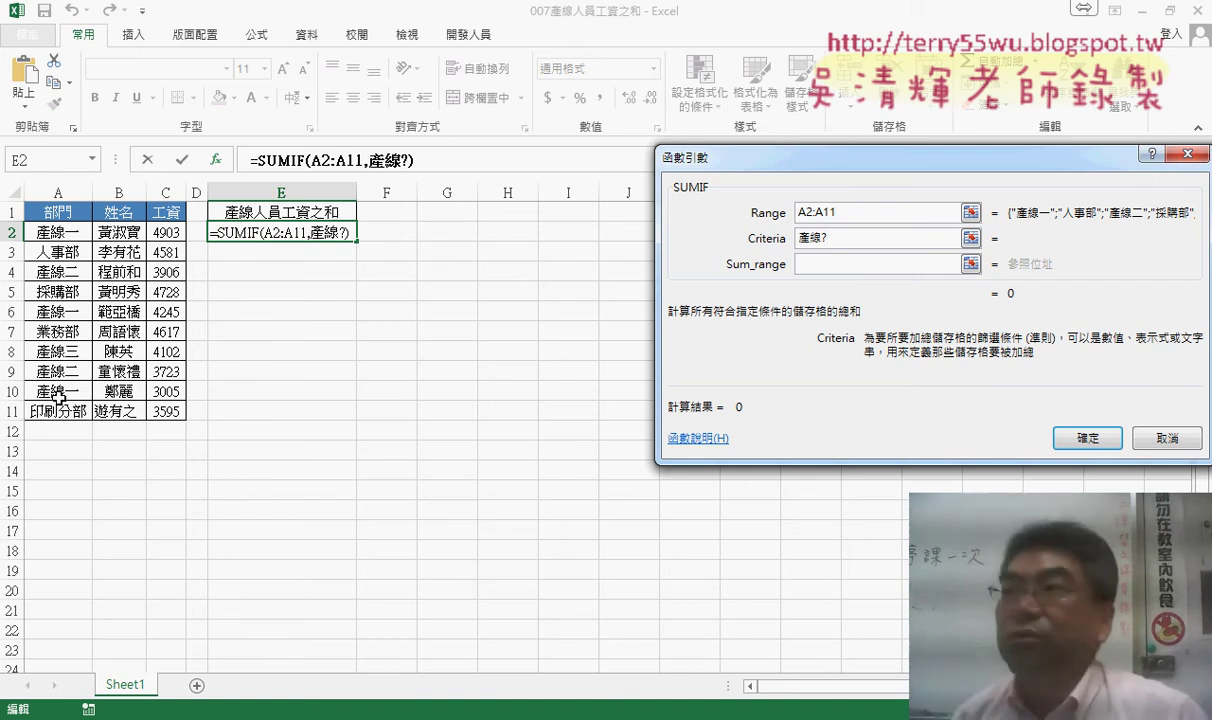
{"action": "key", "text": "BackSpace"}
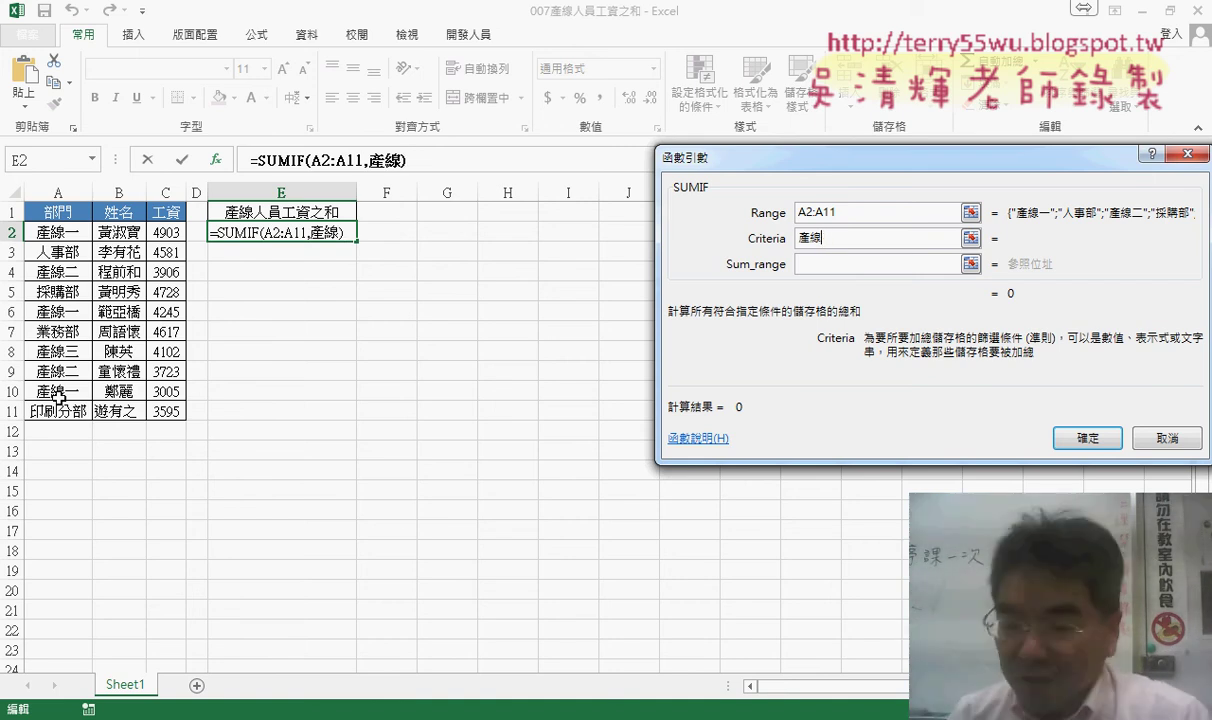
{"action": "type", "text": "?"}
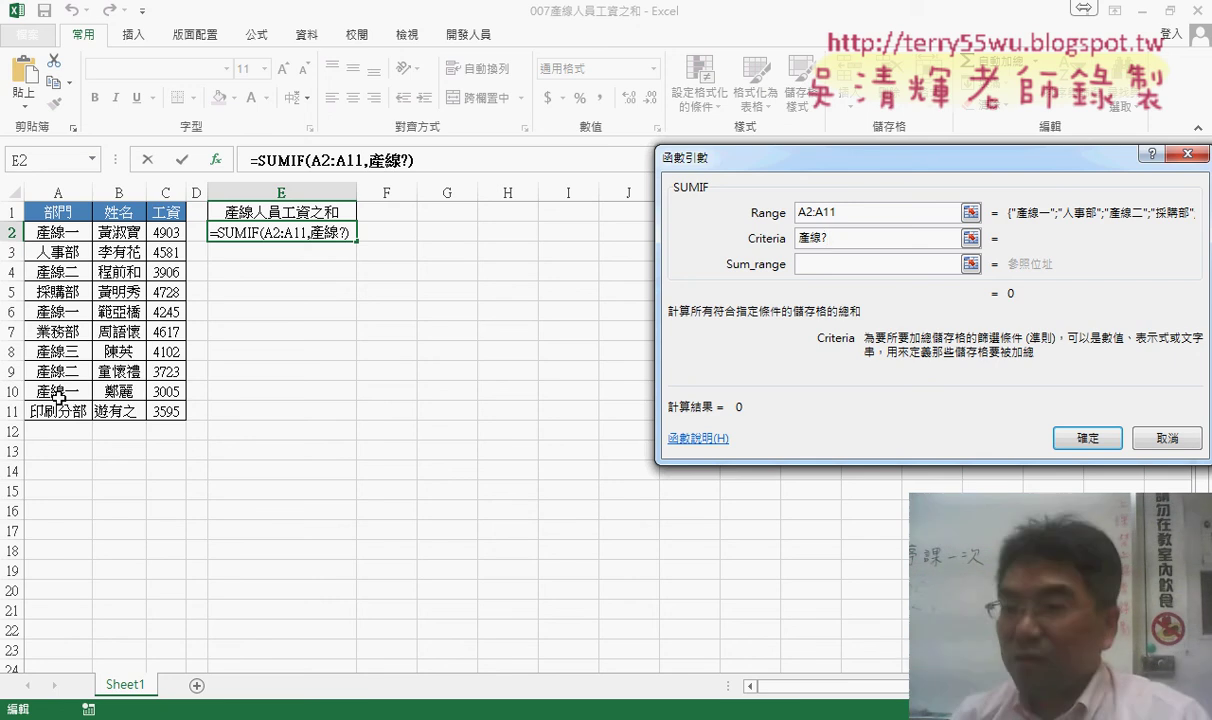
{"action": "type", "text": "?"}
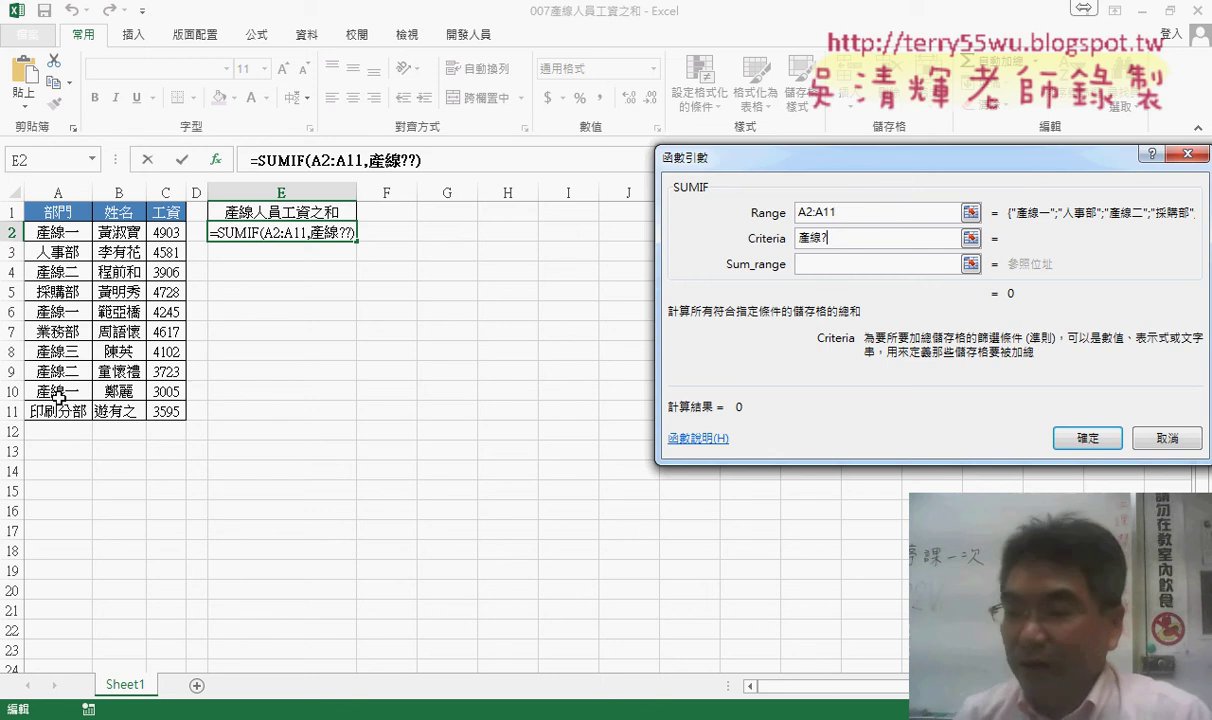
{"action": "key", "text": "BackSpace"}
{"action": "key", "text": "BackSpace"}
{"action": "type", "text": "*"}
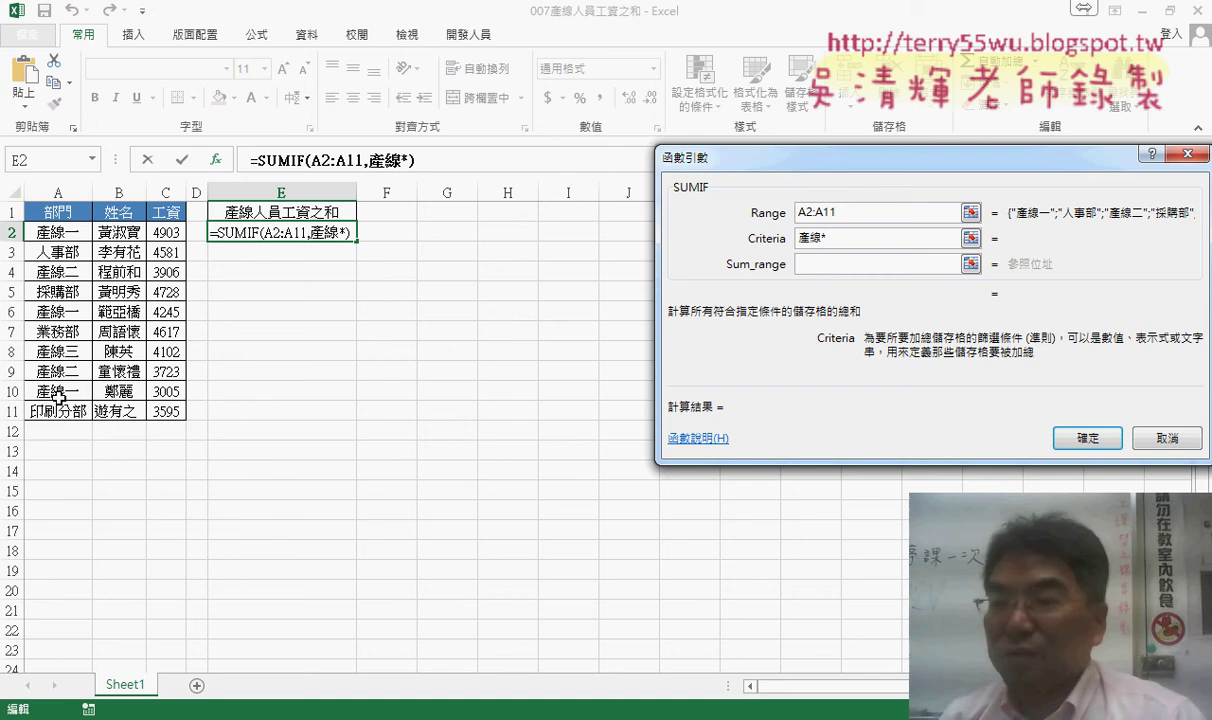
Set the sum range to salaries C2:C11 and confirm, so E2 shows 23884
{"action": "left_click", "coordinate": [818, 264]}
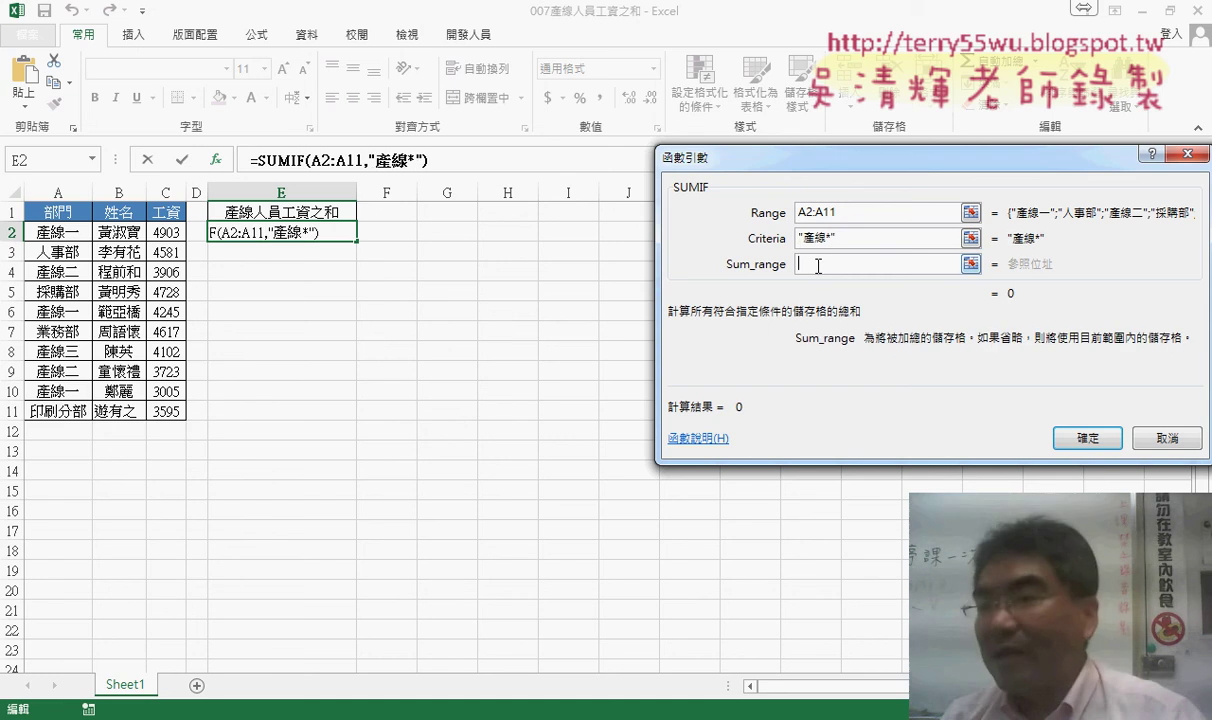
{"action": "double_click", "coordinate": [806, 240]}
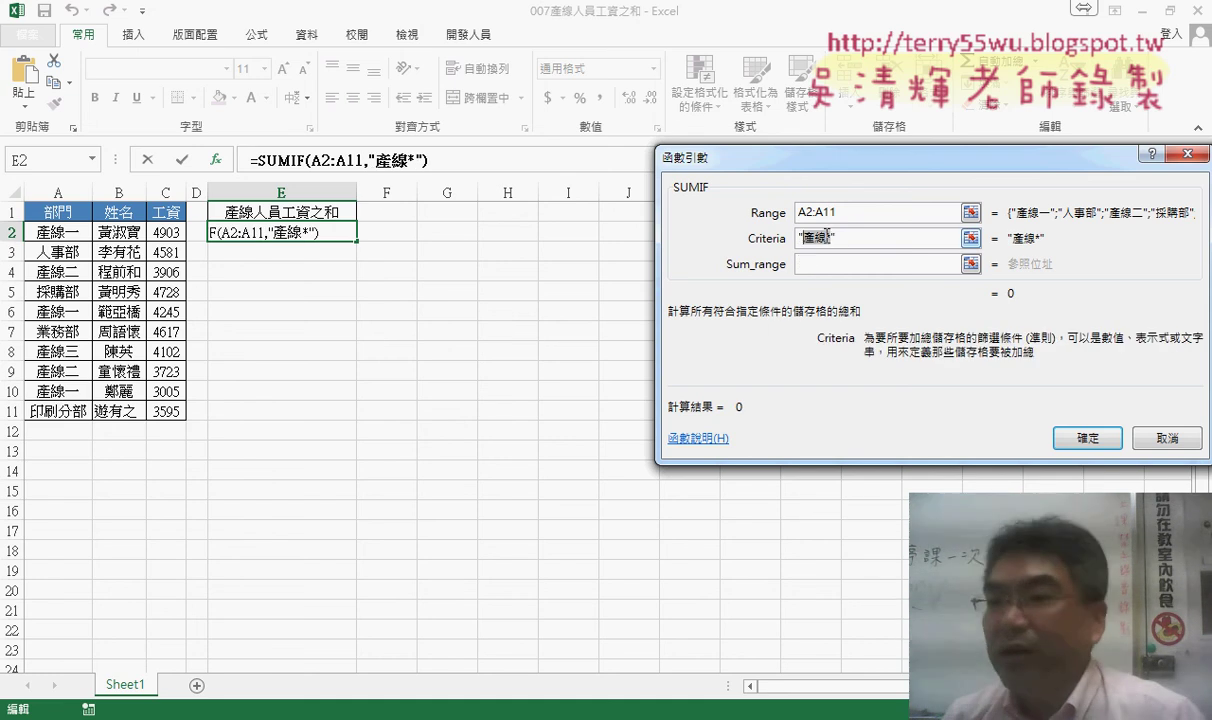
{"action": "left_click", "coordinate": [814, 266]}
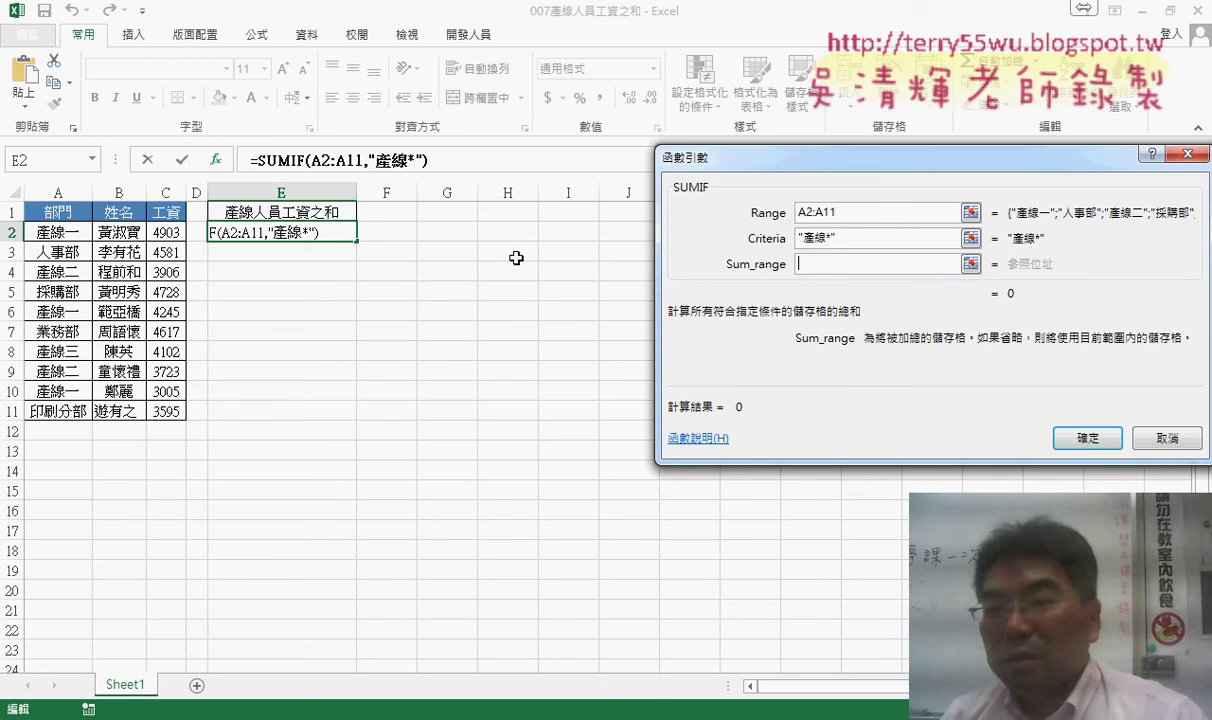
{"action": "left_click_drag", "start_coordinate": [166, 232], "coordinate": [179, 416]}
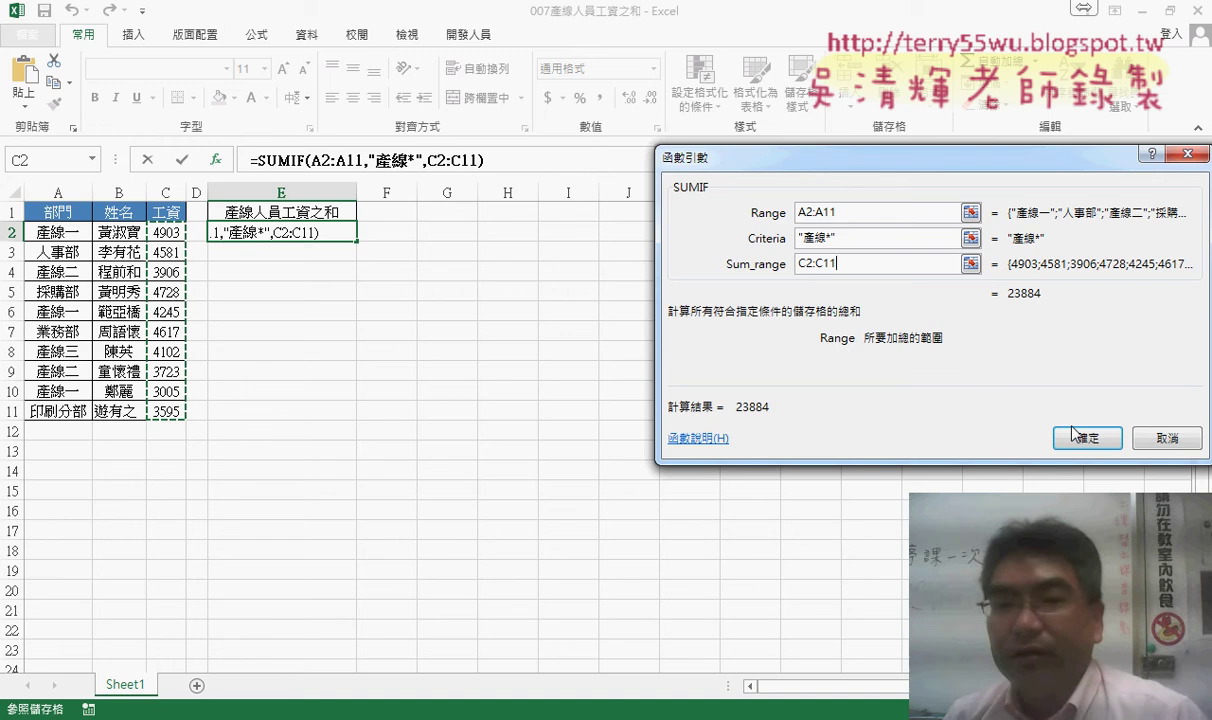
{"action": "left_click", "coordinate": [1075, 438]}
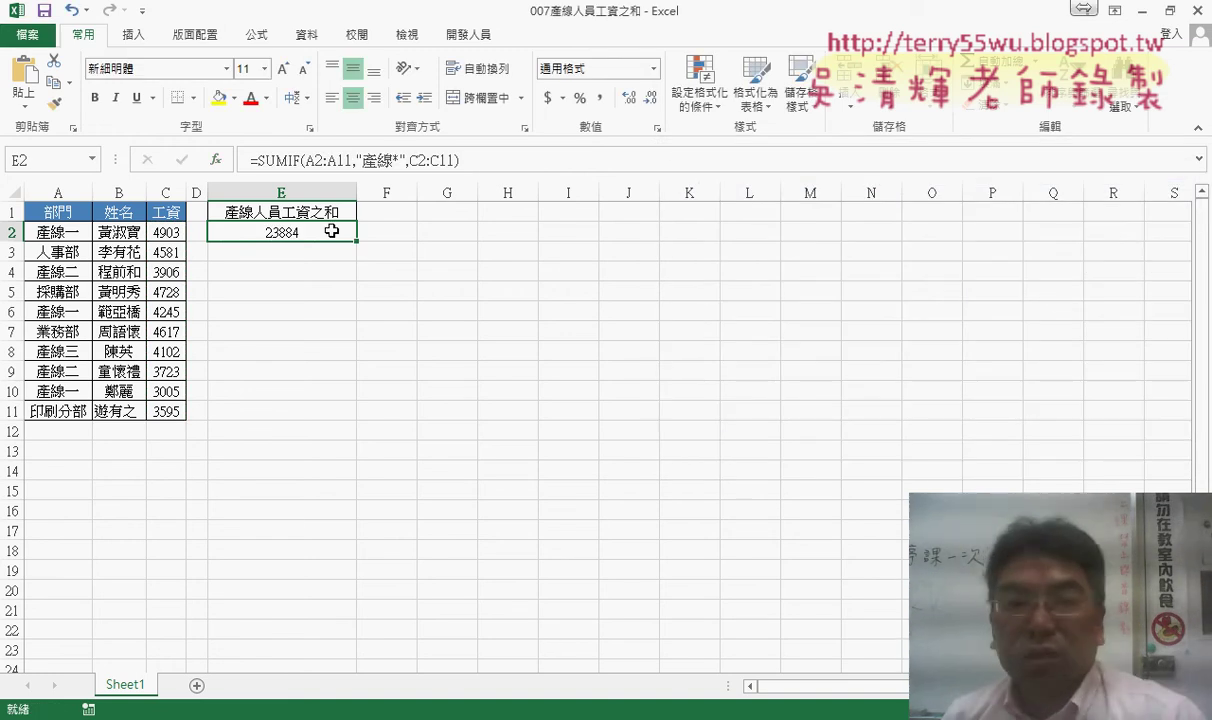
Check the 產線 salaries in C2, C4, C6, C8, C9, C10, then reopen E2's formula
{"action": "left_click", "coordinate": [175, 233]}
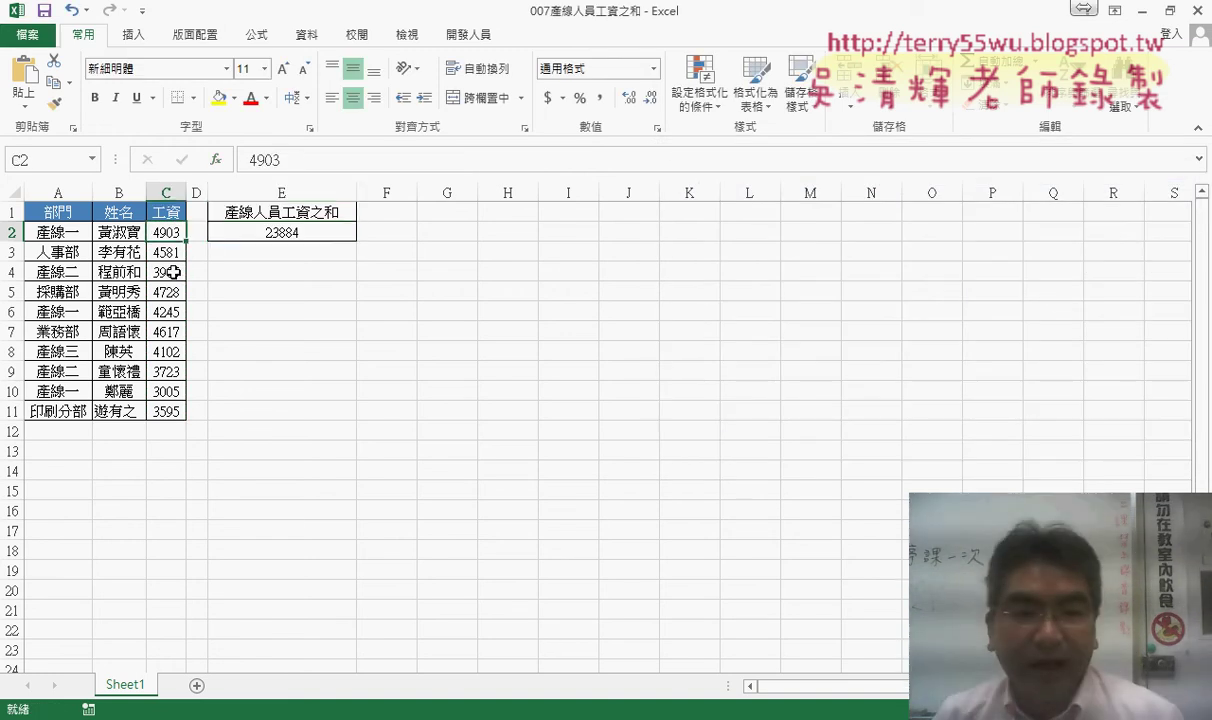
{"action": "left_click", "coordinate": [166, 272]}
{"action": "left_click", "coordinate": [168, 313]}
{"action": "left_click", "coordinate": [167, 346]}
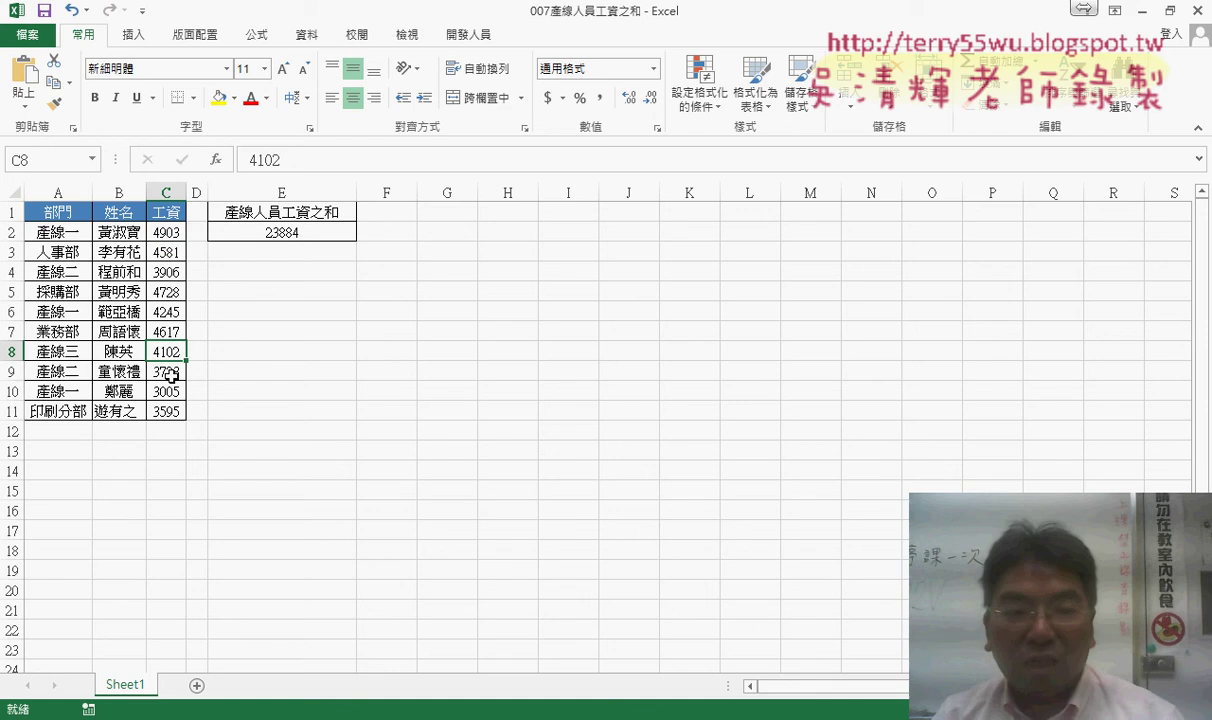
{"action": "left_click", "coordinate": [167, 370]}
{"action": "left_click", "coordinate": [172, 393]}
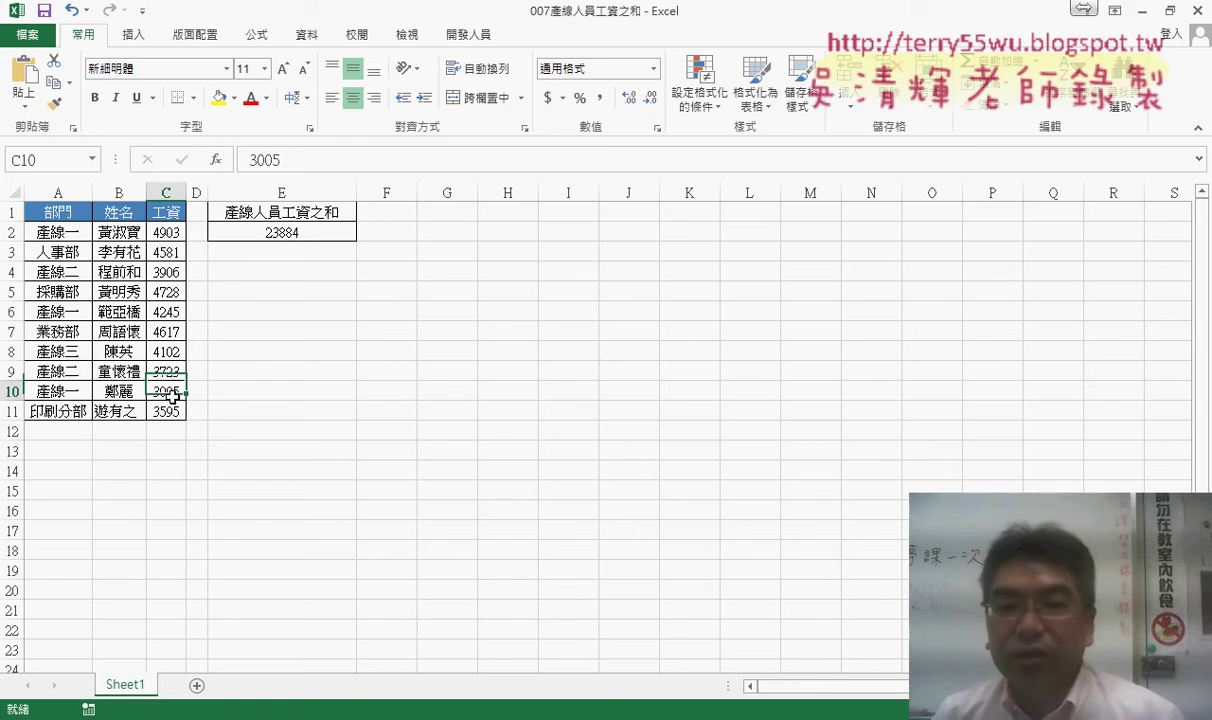
{"action": "left_click", "coordinate": [281, 232]}
{"action": "left_click", "coordinate": [284, 158]}
Review E2's SUMIF arguments (A2:A11, "產線*", C2:C11) and confirm them to get 23884
{"action": "left_click", "coordinate": [215, 159]}
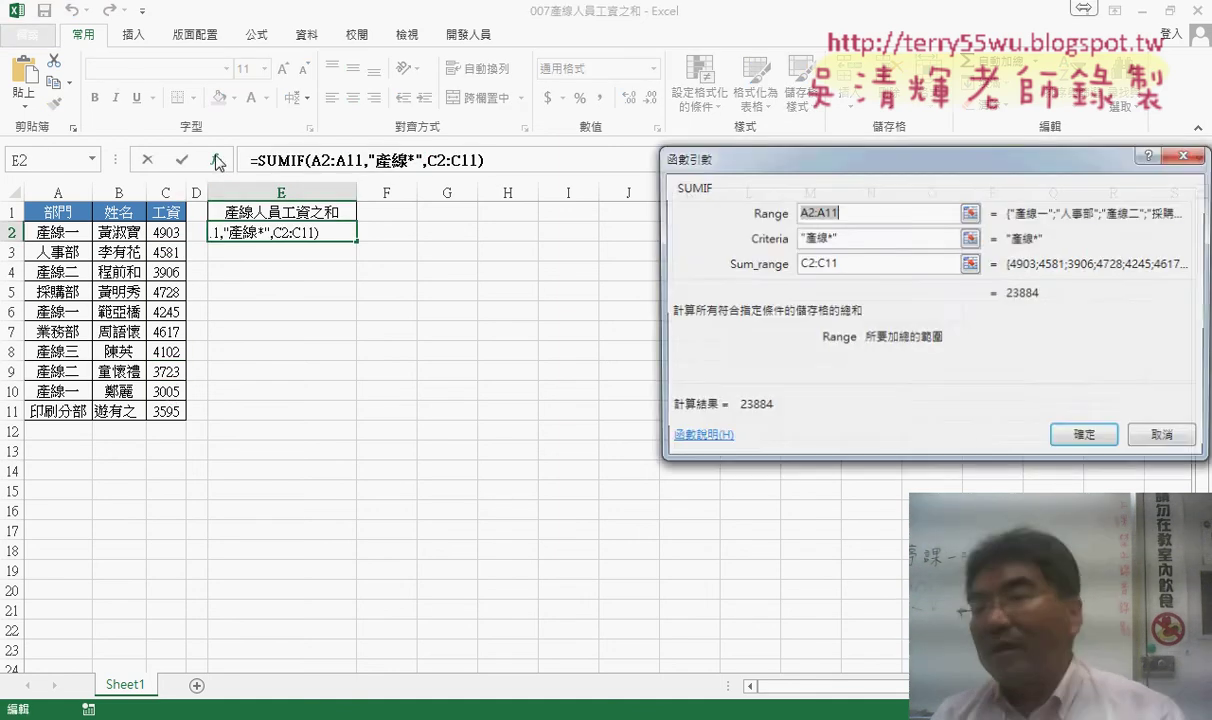
{"action": "left_click", "coordinate": [812, 237]}
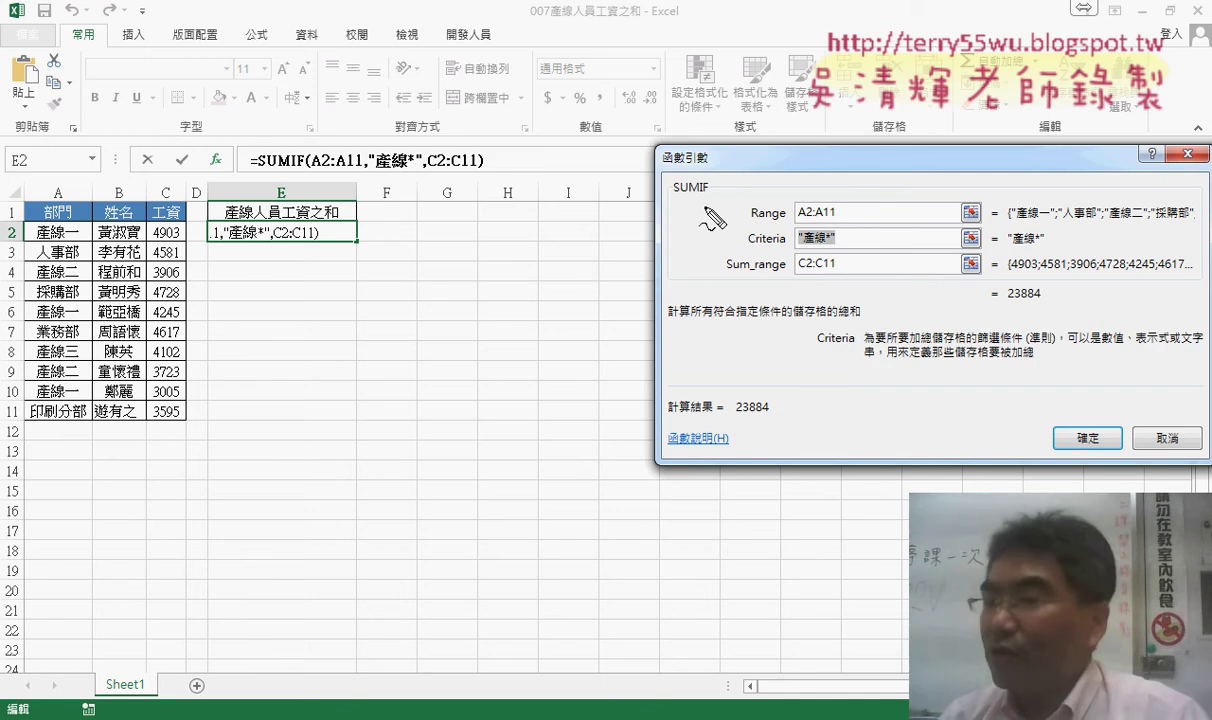
{"action": "left_click_drag", "start_coordinate": [765, 252], "coordinate": [790, 260]}
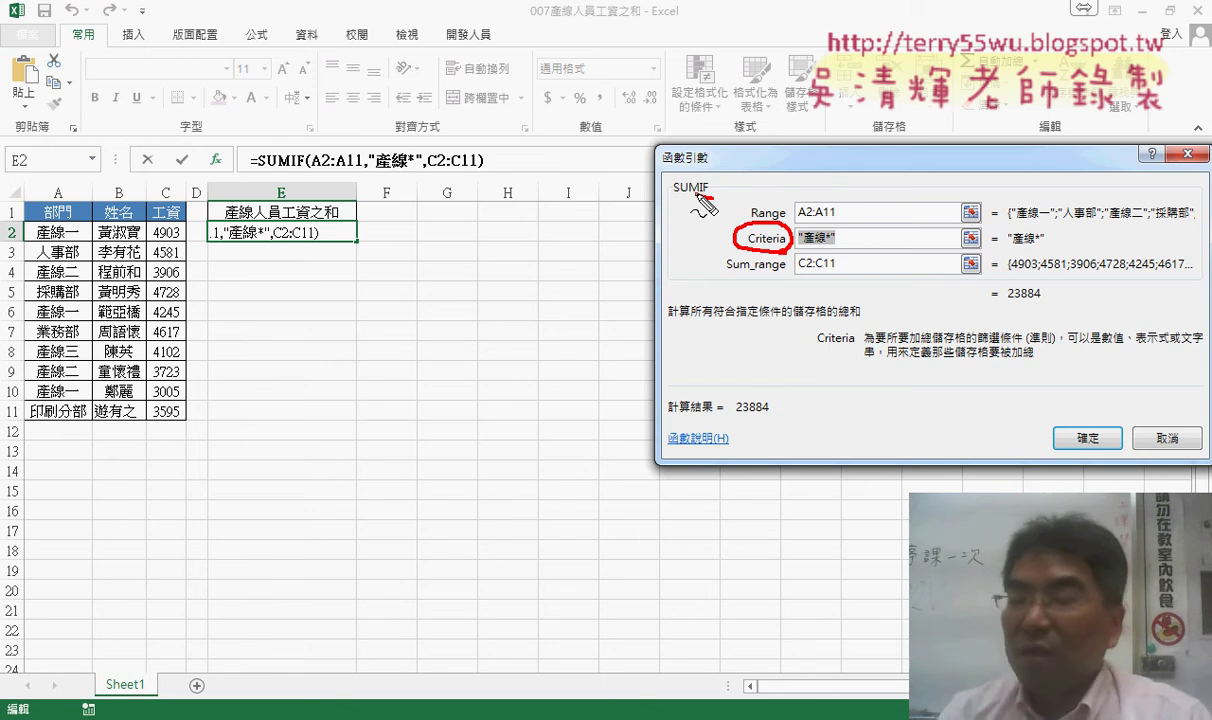
{"action": "key", "text": "Escape"}
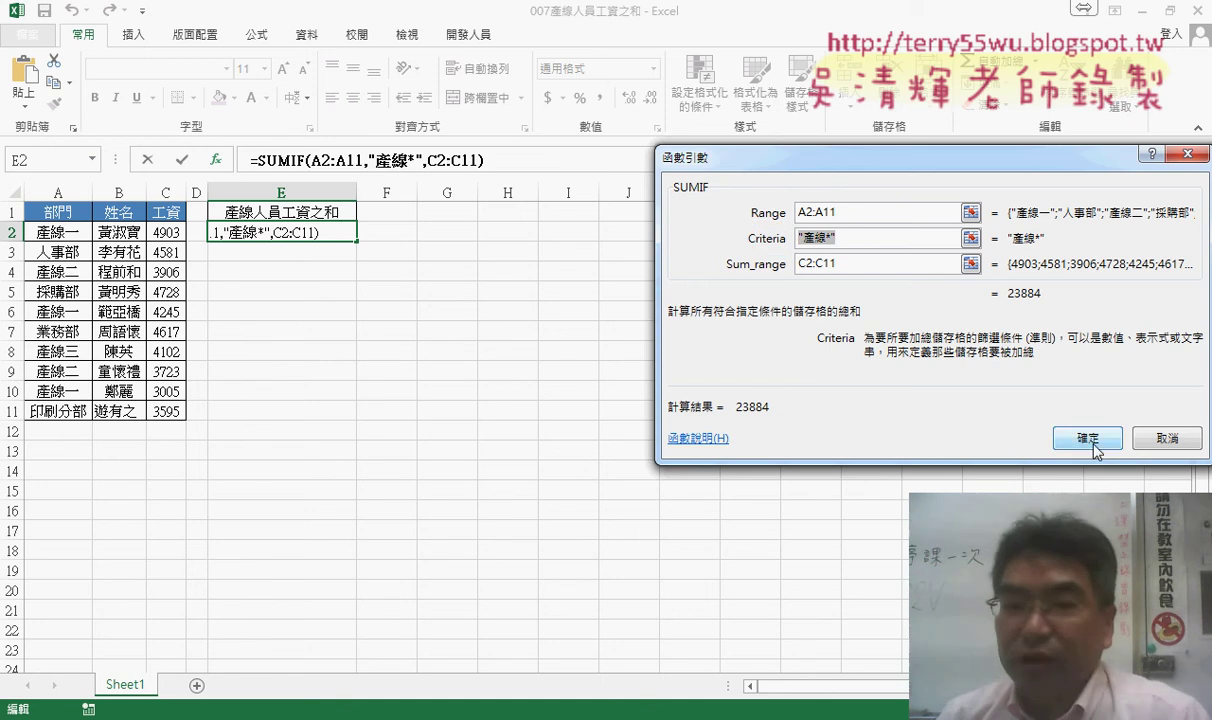
{"action": "left_click", "coordinate": [1087, 438]}
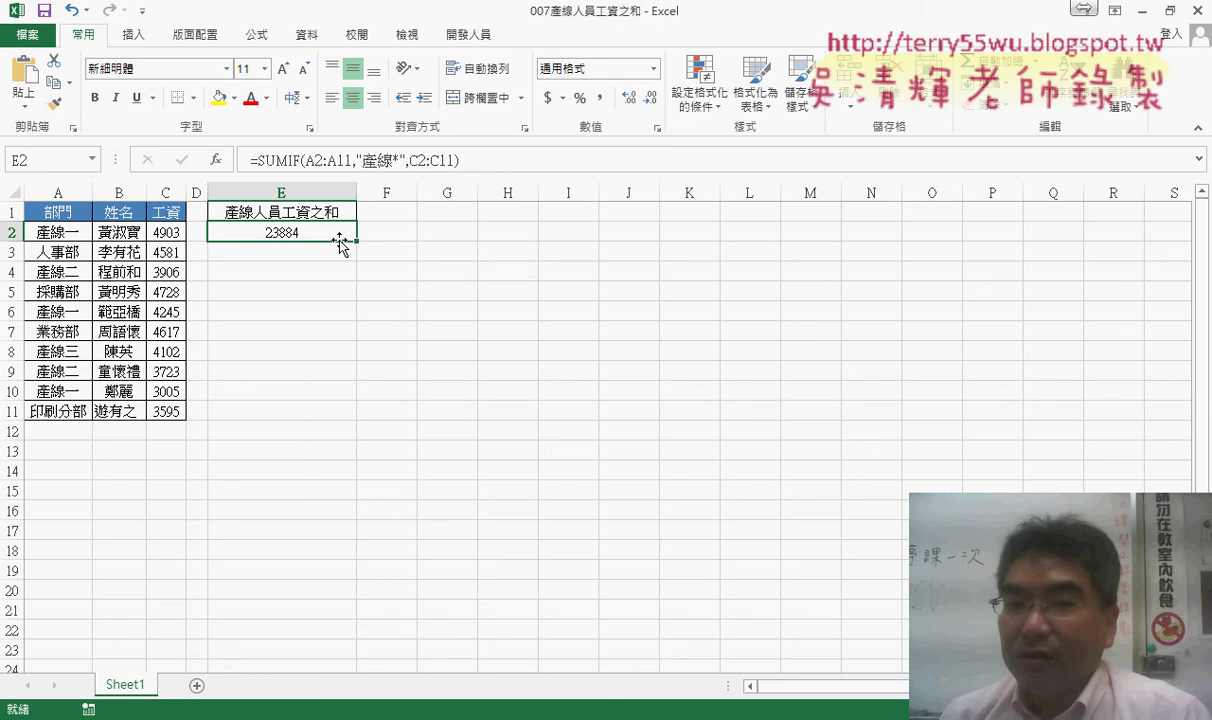
Bring the browser forward and pick the 007產線人員工資之和 notes in the 04_數學函數 folder
{"action": "key", "text": "Delete"}
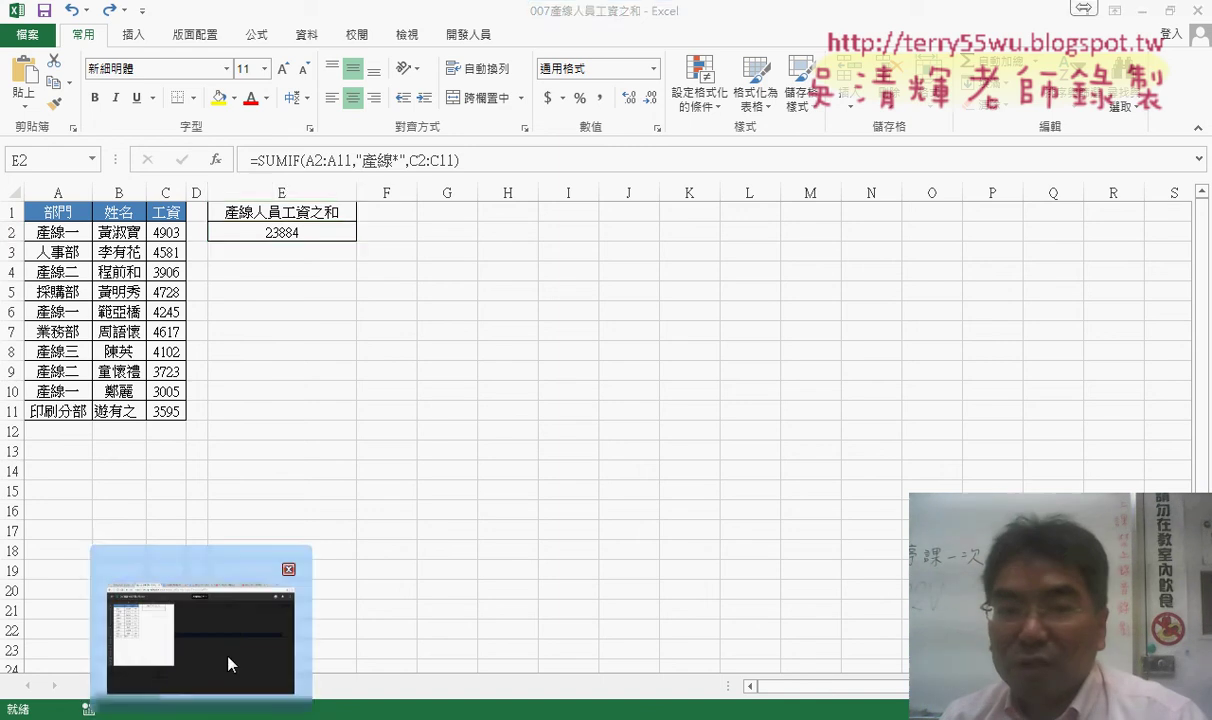
{"action": "left_click", "coordinate": [215, 620]}
{"action": "left_click", "coordinate": [33, 93]}
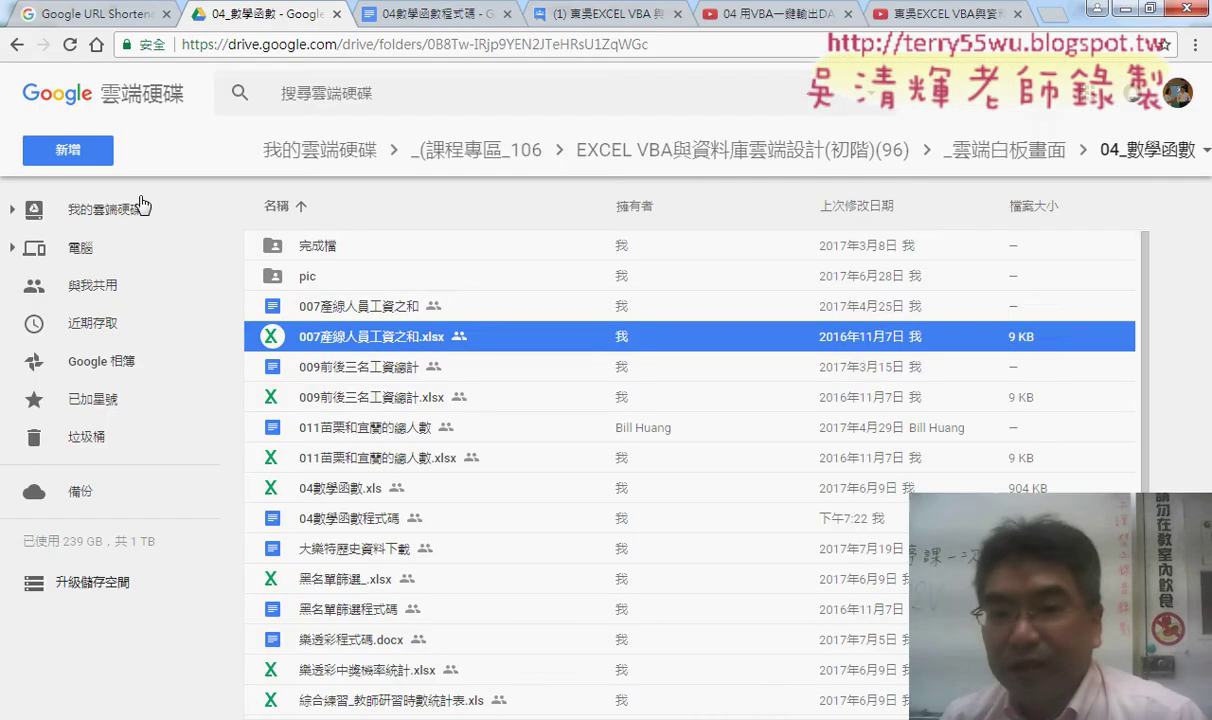
Open the 007產線人員工資之和 notes, try swapping the * wildcard for ?, undo it, and copy the VBA macro
{"action": "double_click", "coordinate": [325, 299]}
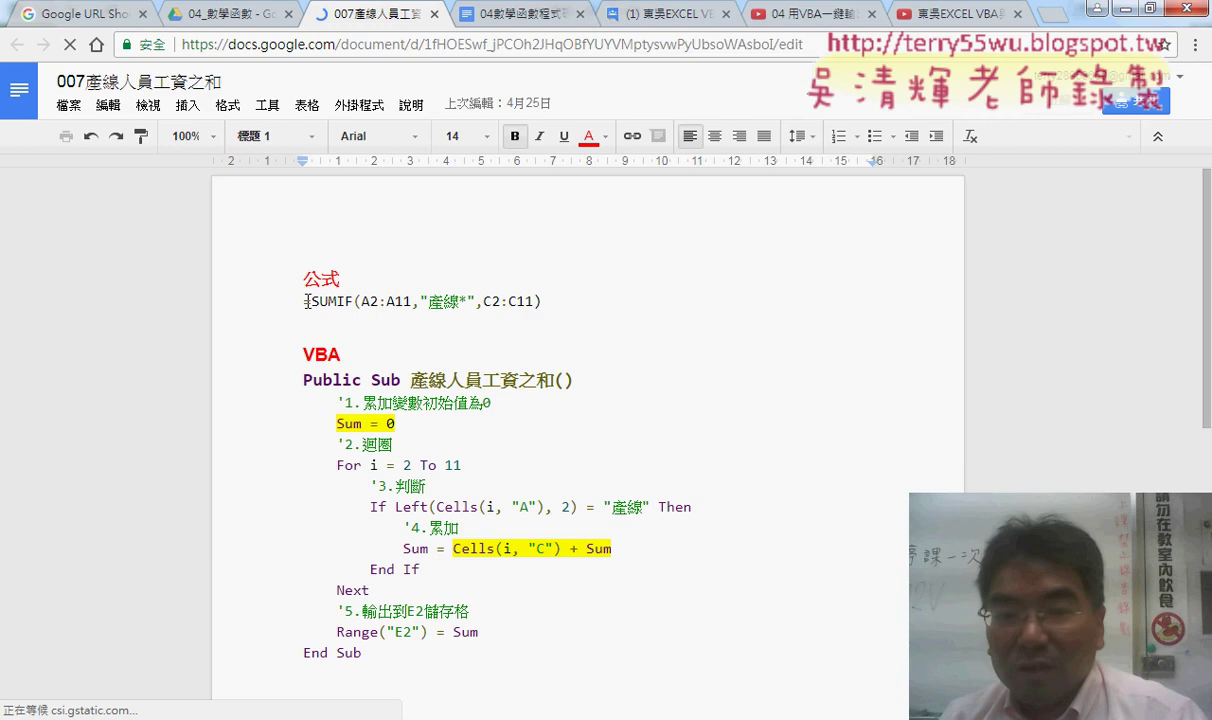
{"action": "left_click_drag", "start_coordinate": [305, 302], "coordinate": [541, 301]}
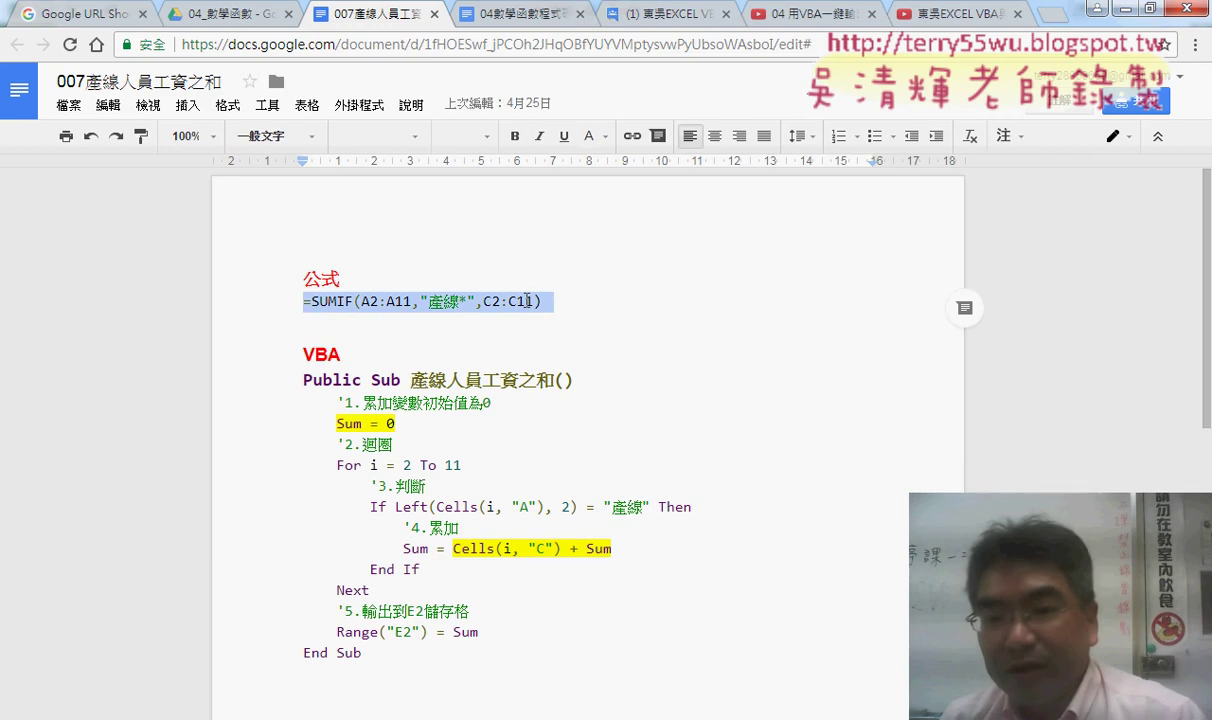
{"action": "left_click", "coordinate": [458, 300]}
{"action": "left_click_drag", "start_coordinate": [458, 300], "coordinate": [467, 301]}
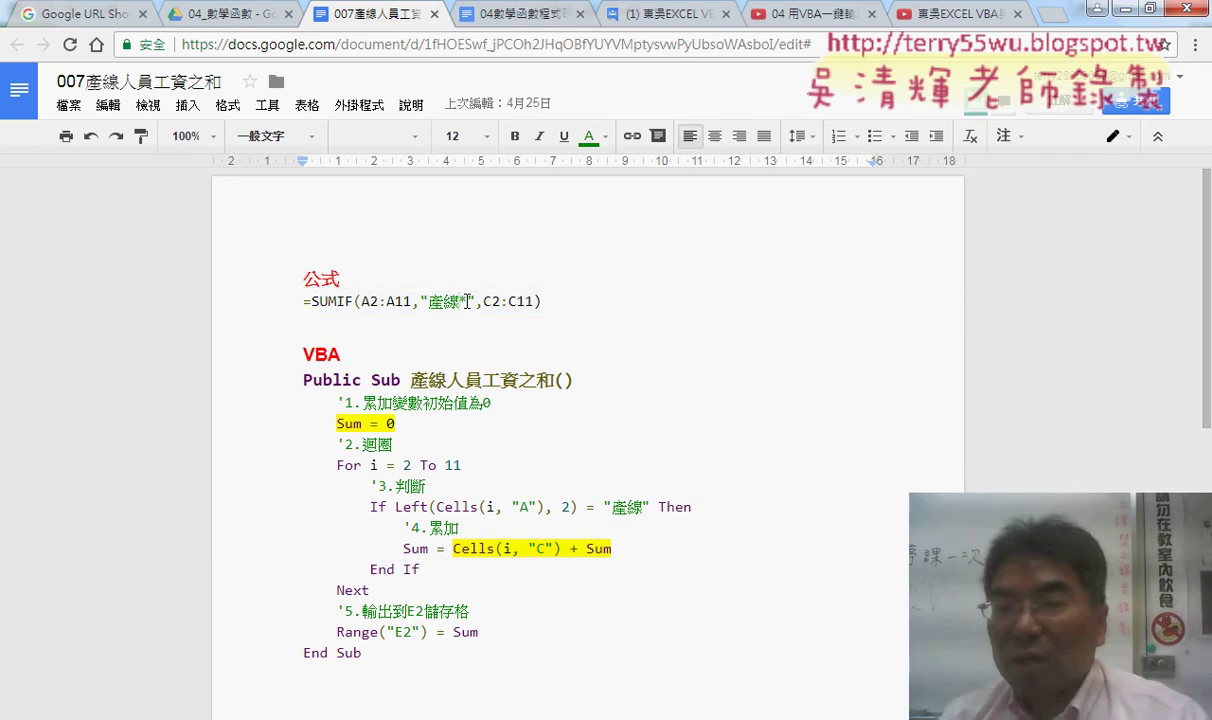
{"action": "type", "text": "?"}
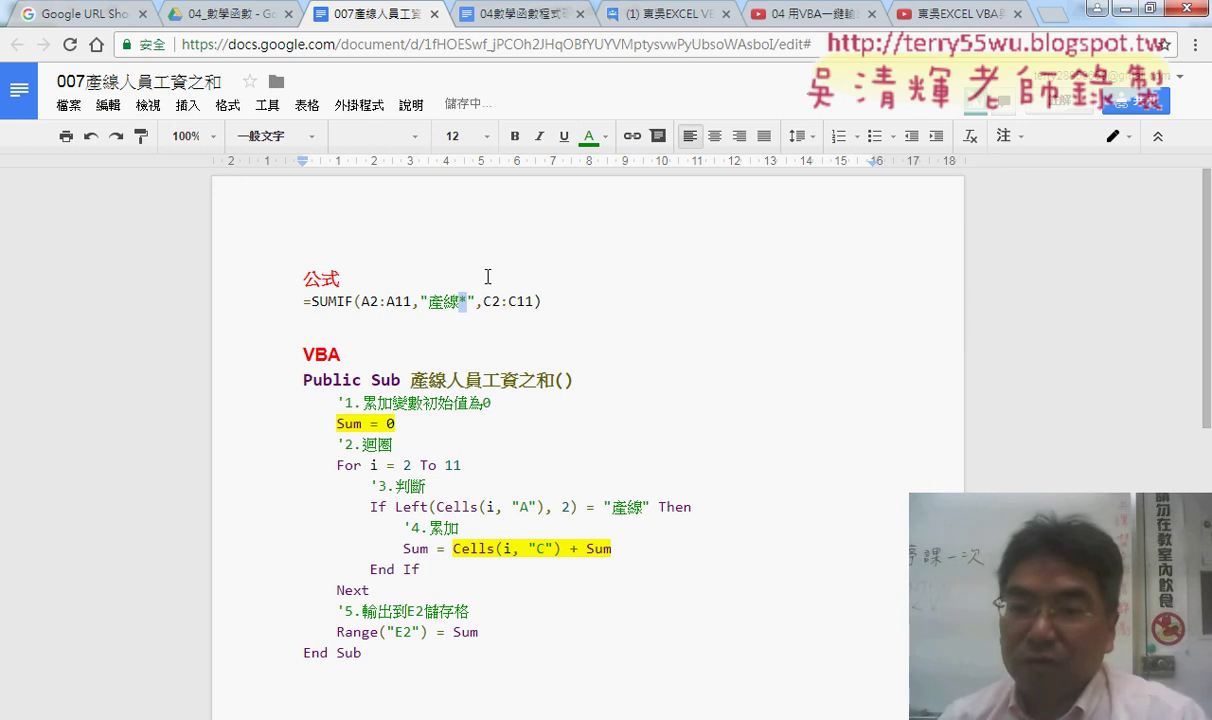
{"action": "key", "text": "ctrl+z"}
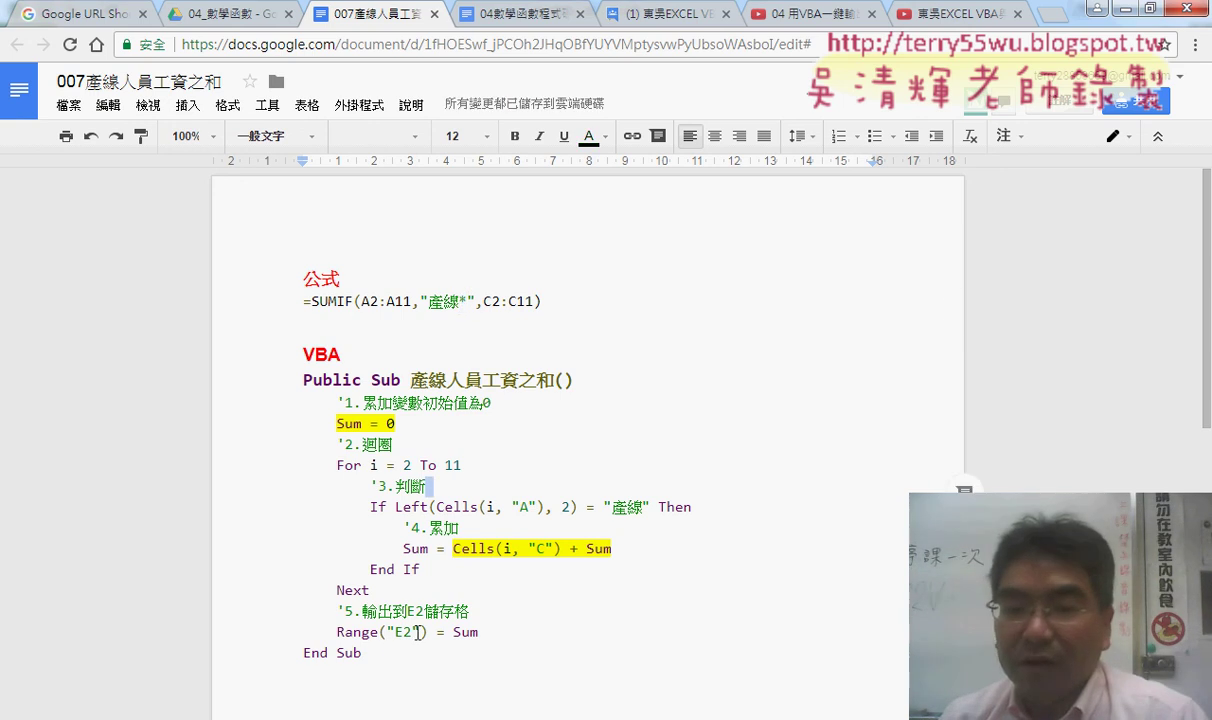
{"action": "left_click_drag", "start_coordinate": [362, 653], "coordinate": [335, 396]}
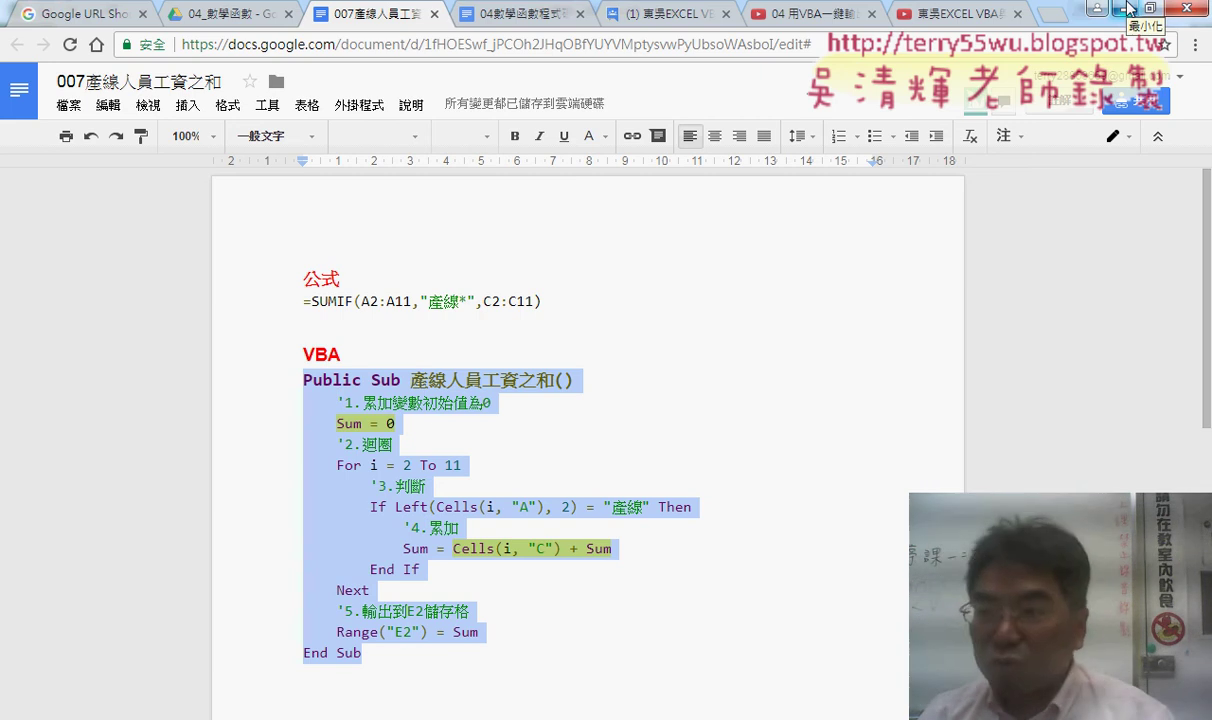
{"action": "left_click", "coordinate": [1127, 8]}
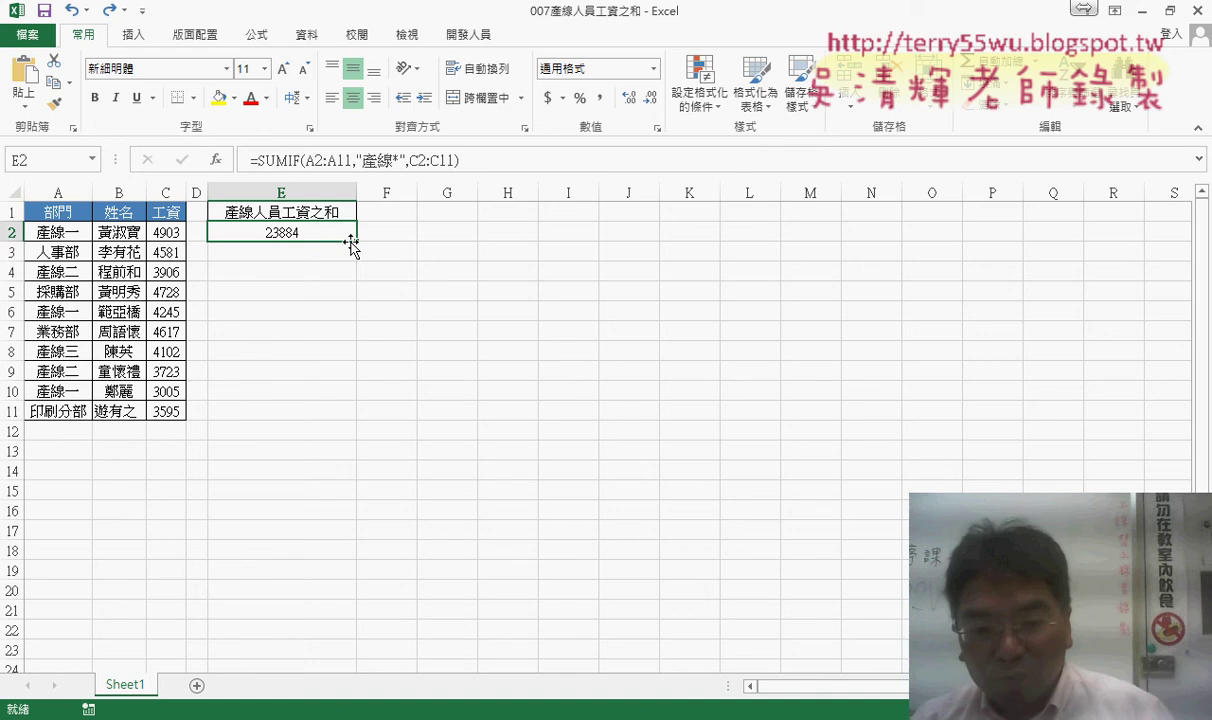
Copy Sheet1 into a new sheet named VBA and launch the Visual Basic editor from Developer
{"action": "left_click_drag", "start_coordinate": [125, 685], "coordinate": [200, 686]}
{"action": "double_click", "coordinate": [214, 690]}
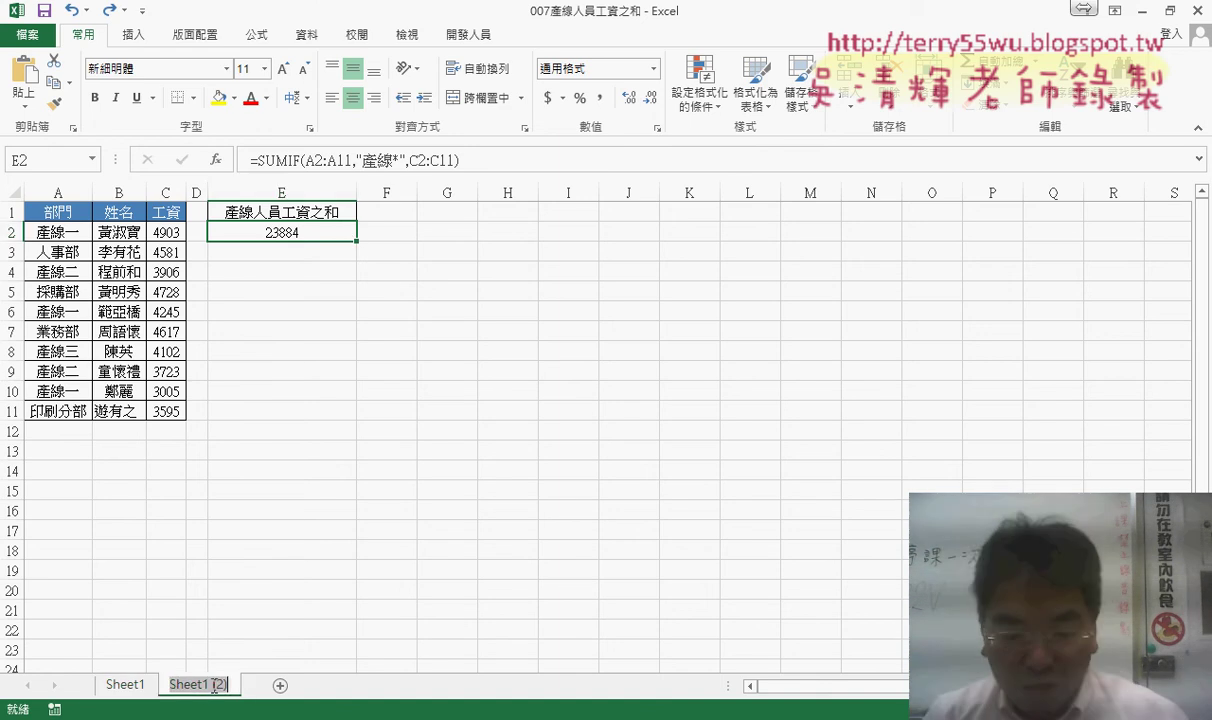
{"action": "type", "text": "VBA"}
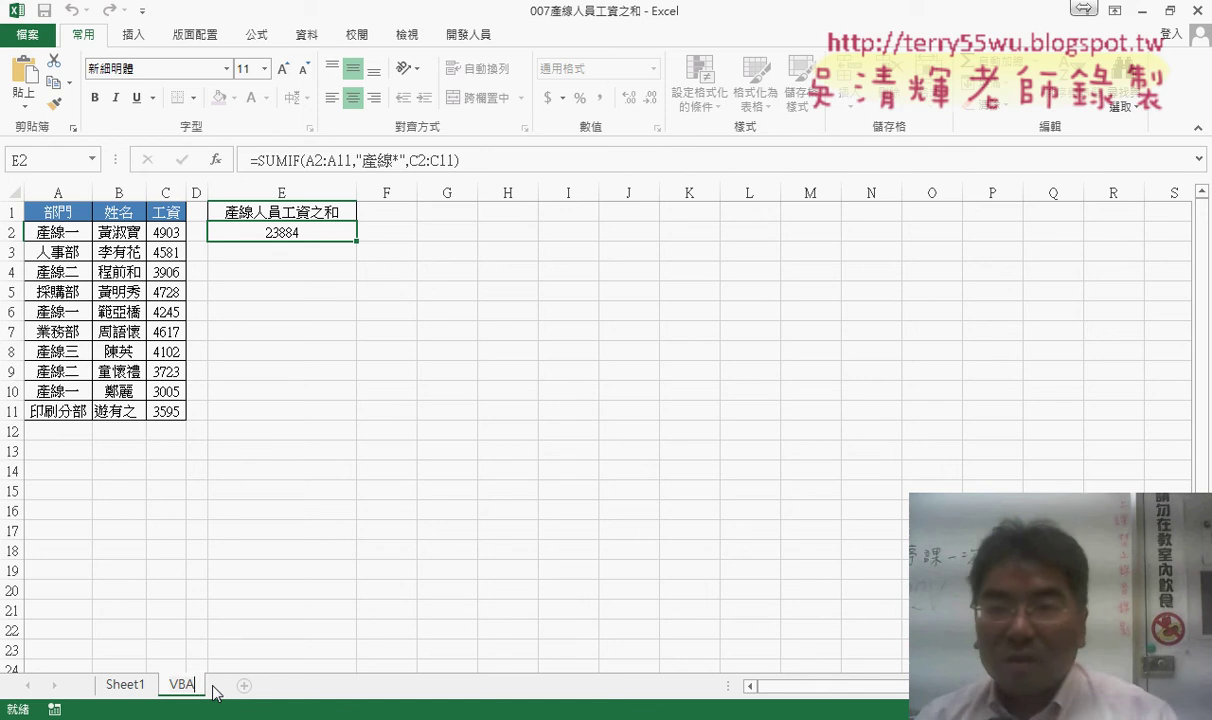
{"action": "key", "text": "Return"}
{"action": "left_click", "coordinate": [458, 38]}
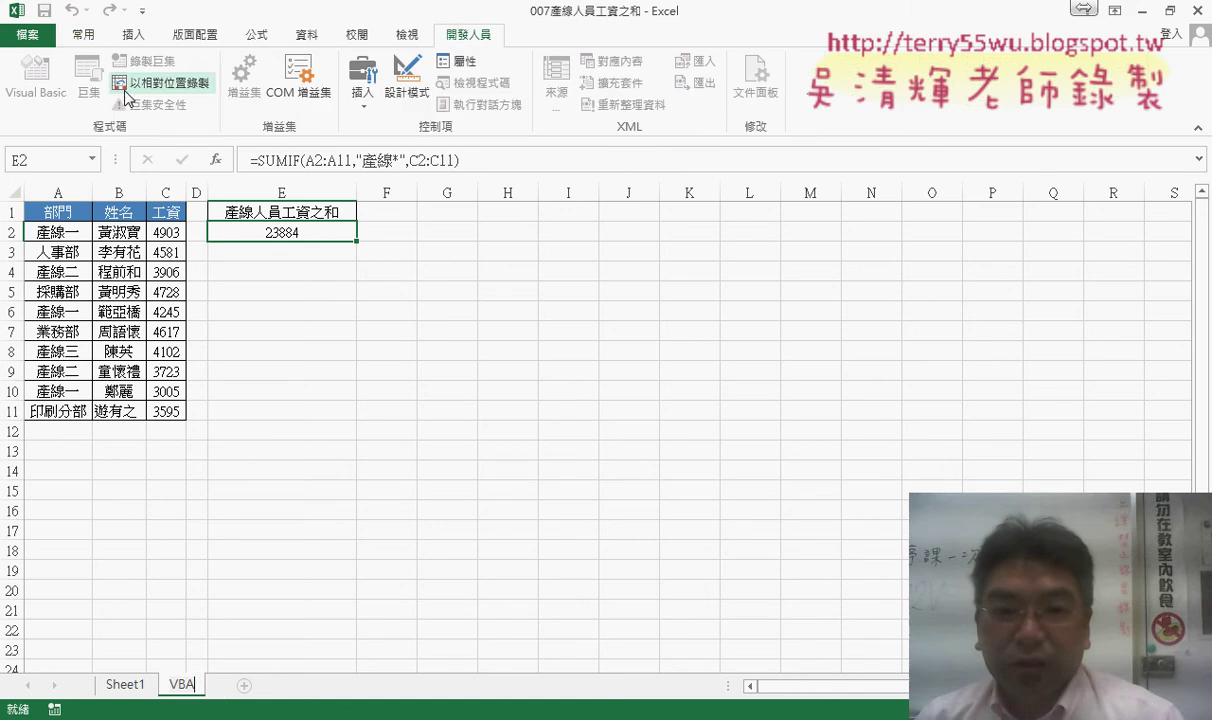
{"action": "left_click", "coordinate": [430, 366]}
Insert a new module into the 007產線人員工資之和 project and paste the salary macro
{"action": "left_click", "coordinate": [35, 80]}
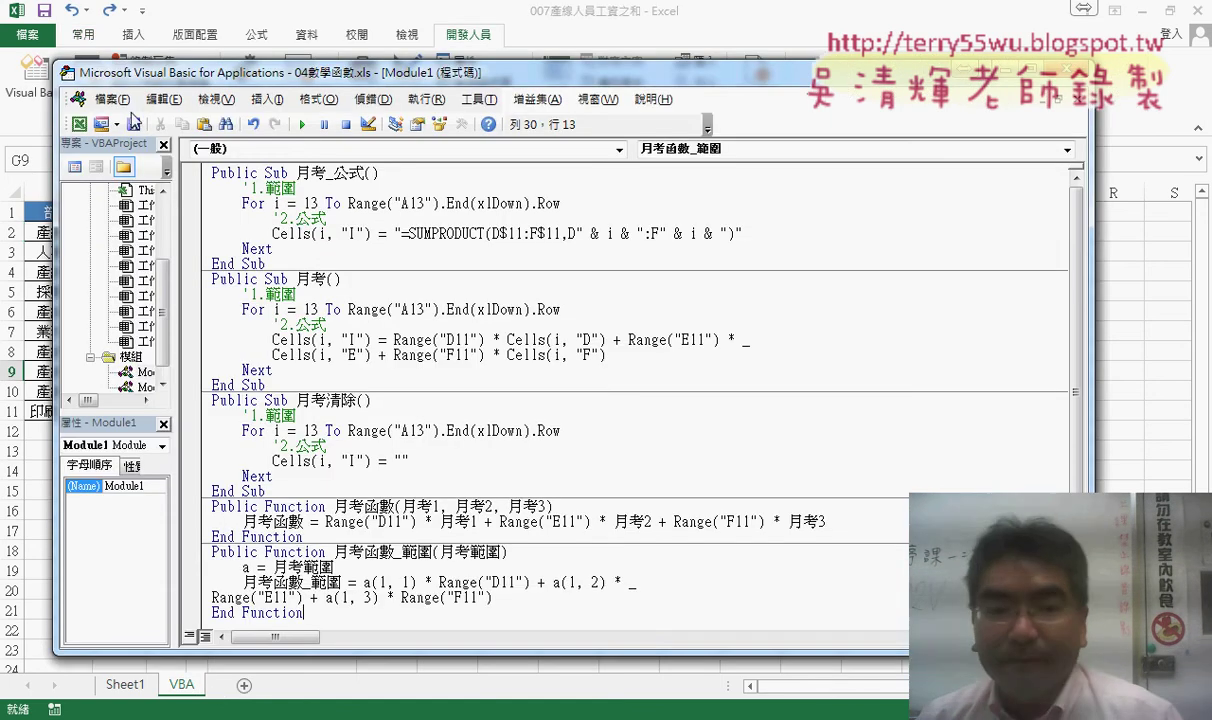
{"action": "mouse_move", "coordinate": [174, 282]}
{"action": "left_mouse_down"}
{"action": "mouse_move", "coordinate": [279, 283]}
{"action": "mouse_move", "coordinate": [266, 248]}
{"action": "left_mouse_up"}
{"action": "right_click", "coordinate": [226, 189]}
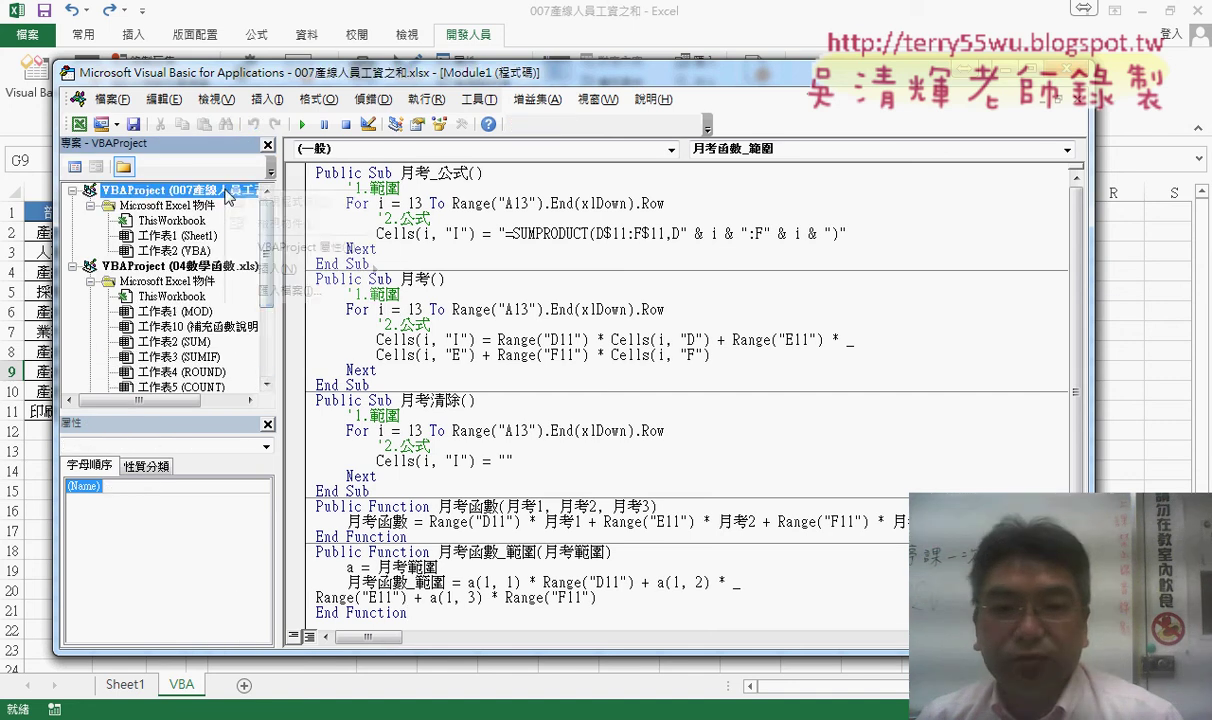
{"action": "mouse_move", "coordinate": [330, 268]}
{"action": "left_click", "coordinate": [436, 292]}
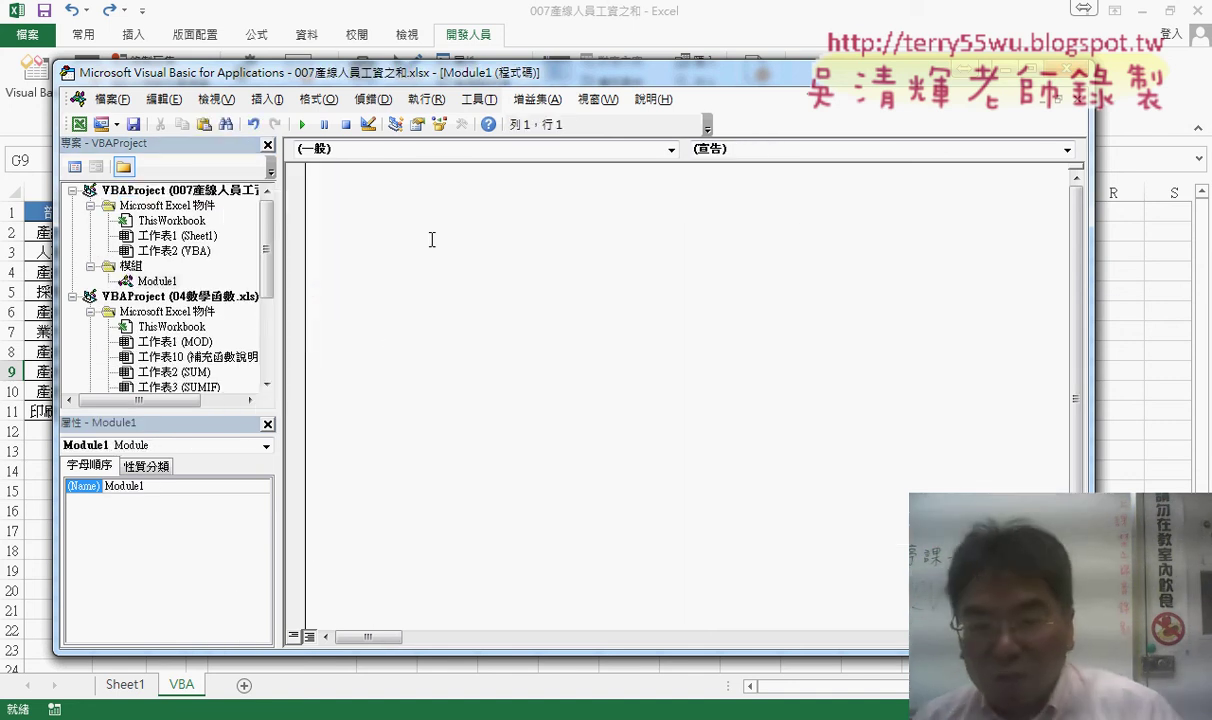
{"action": "type", "text": "Public Sub 產線人員工資之和()     '1.累加變數初始值為0     Sum = 0     '2.迴圈     For i = 2 To 11         '3.判斷         If Left(Cells(i, \"A\"), 2) = \"產線\" Then             '4.累加             Sum = Cells(i, \"C\") + Sum         End If     Next     '5.輸出到E2儲存格     Range(\"E2\") = Sum End Sub"}
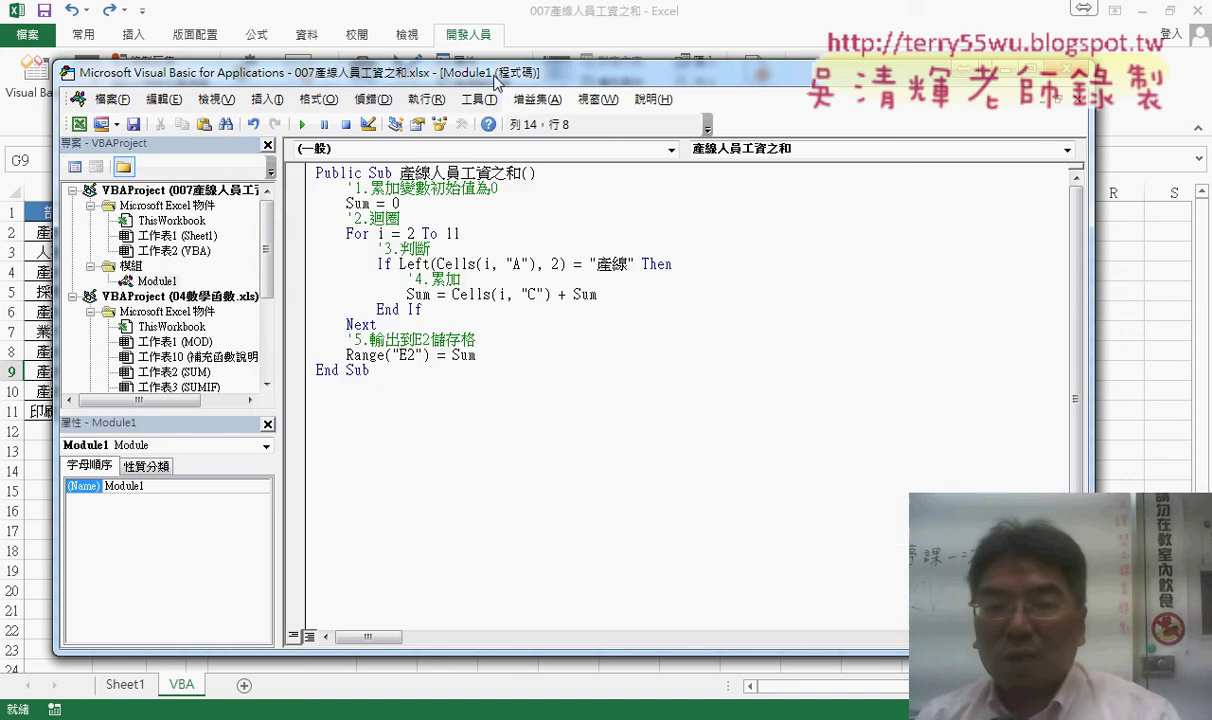
Clear E2 on the VBA sheet and run the macro so it writes 23884
{"action": "double_click", "coordinate": [496, 80]}
{"action": "left_click", "coordinate": [310, 233]}
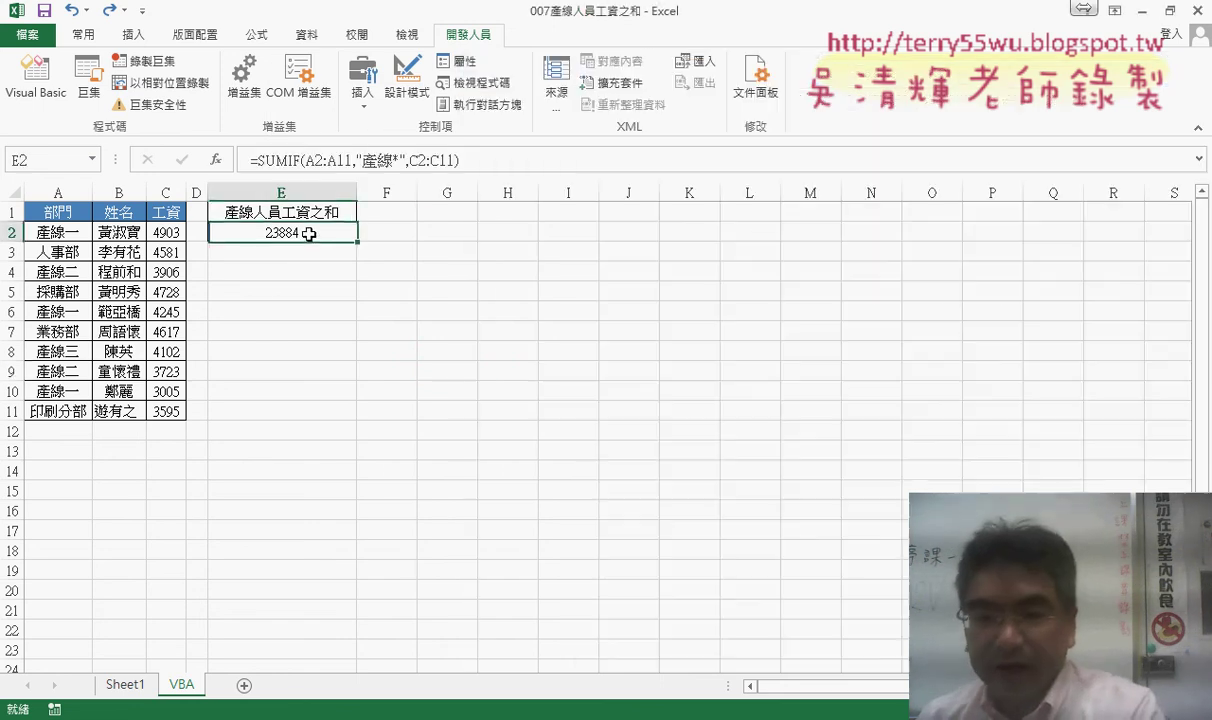
{"action": "key", "text": "Delete"}
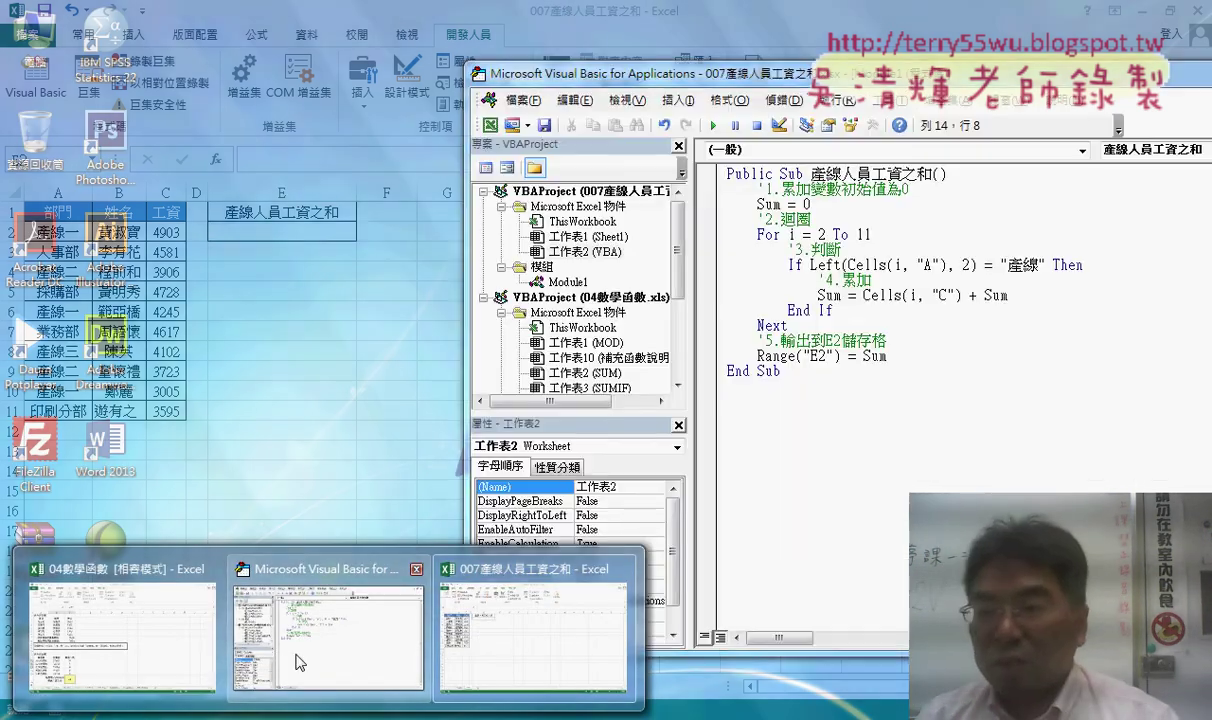
{"action": "left_click", "coordinate": [330, 665]}
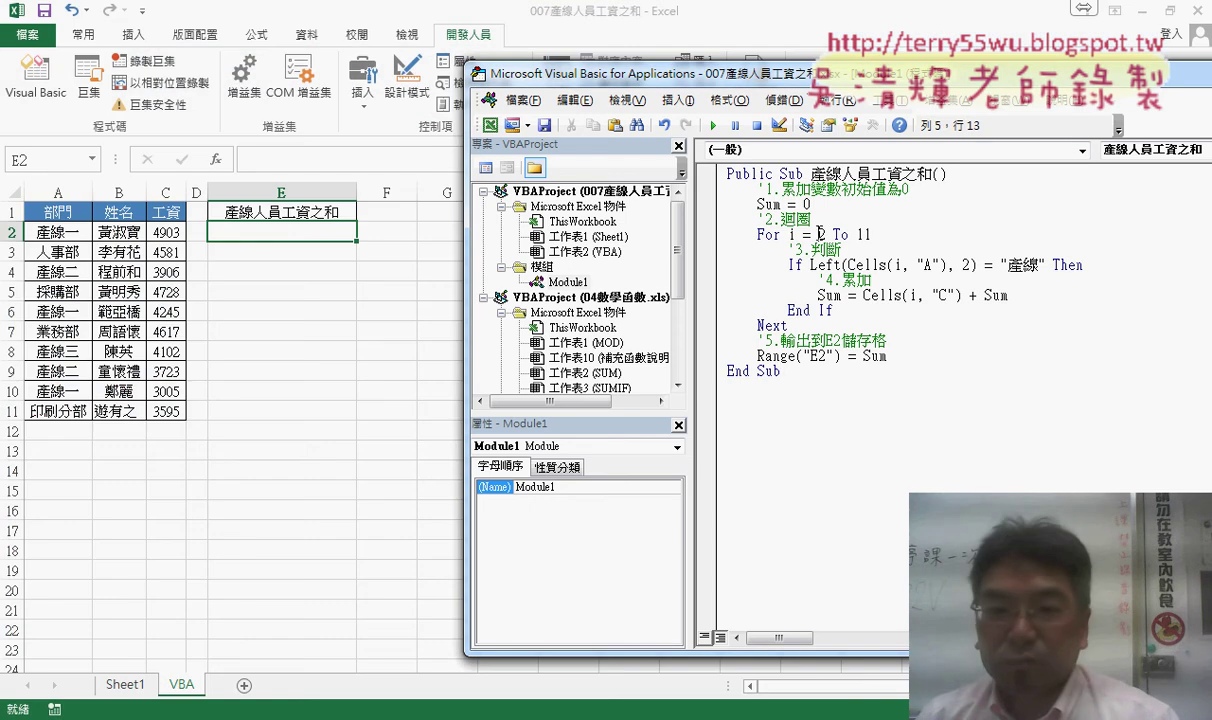
{"action": "left_click", "coordinate": [714, 126]}
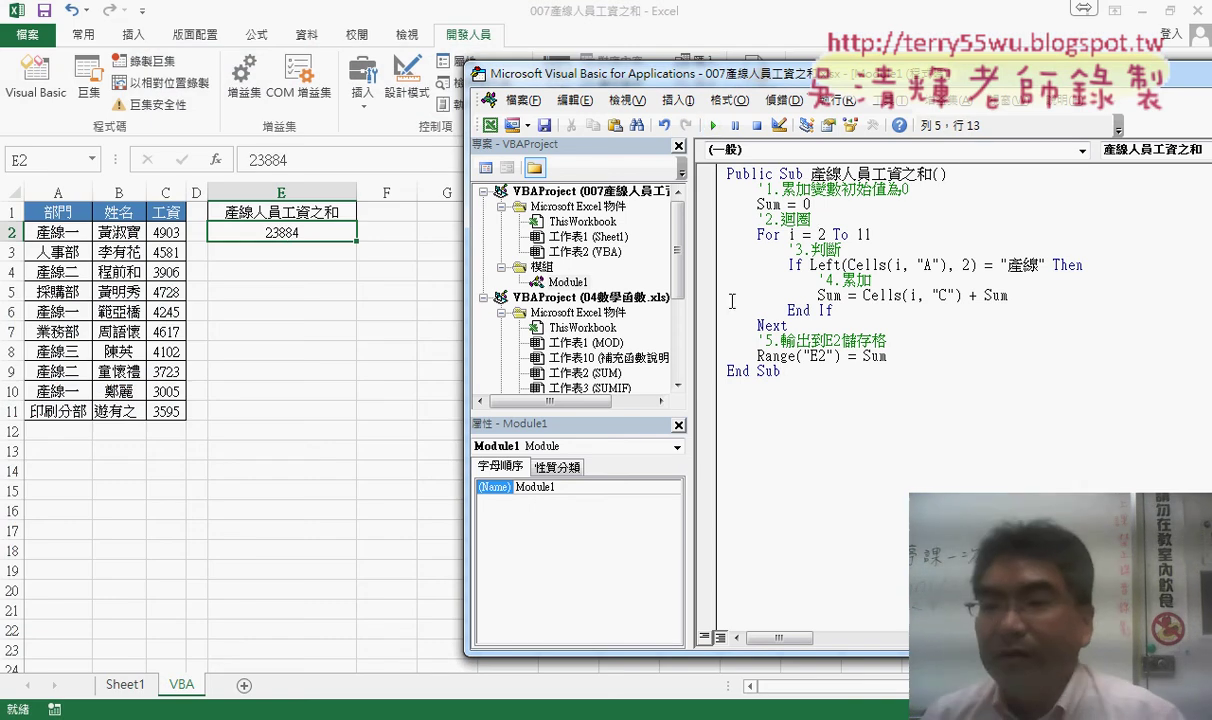
Ink-mark rows 2 and 11, the 產線 prefix in A2 and salary 4903, with an arrow to the macro
{"action": "left_click_drag", "start_coordinate": [692, 285], "coordinate": [611, 262]}
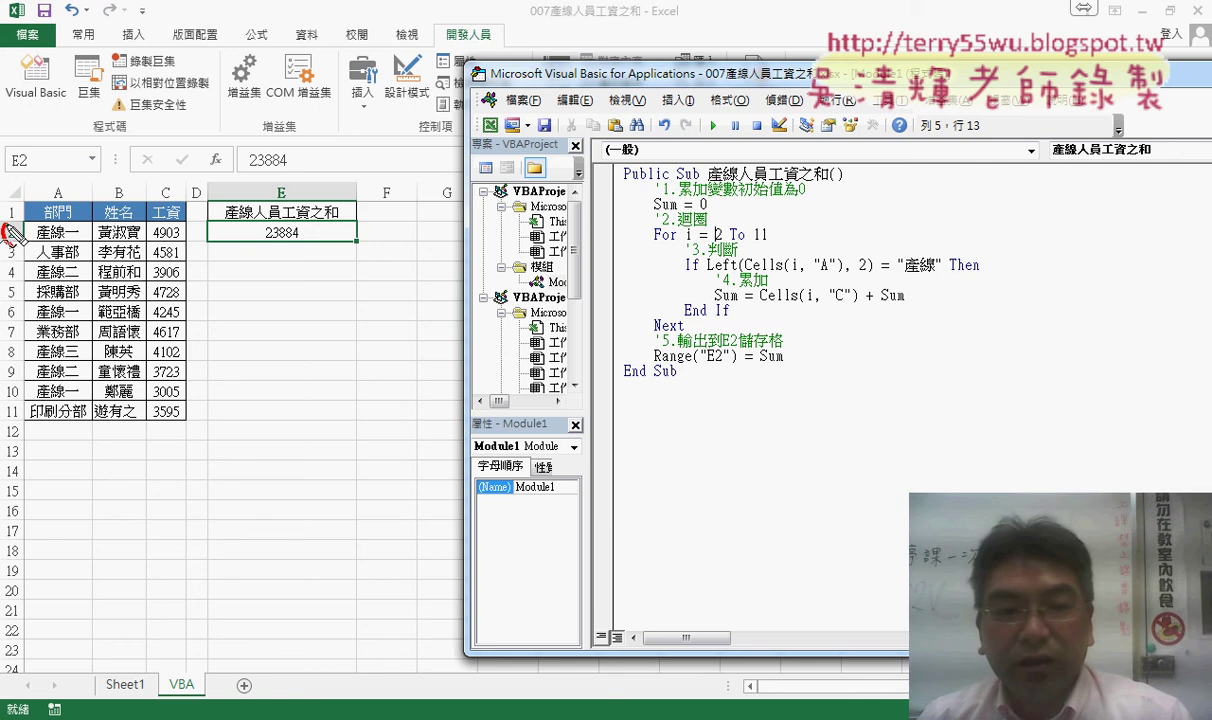
{"action": "left_click_drag", "start_coordinate": [10, 232], "coordinate": [18, 244]}
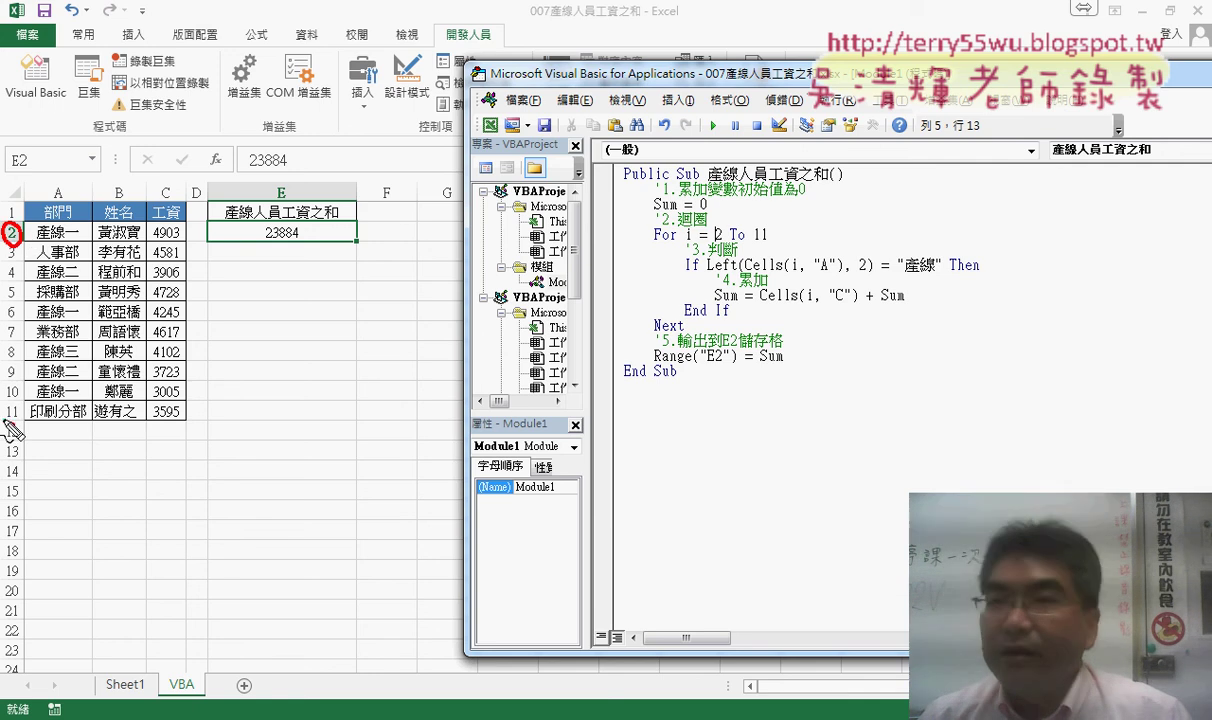
{"action": "left_click_drag", "start_coordinate": [6, 424], "coordinate": [28, 422]}
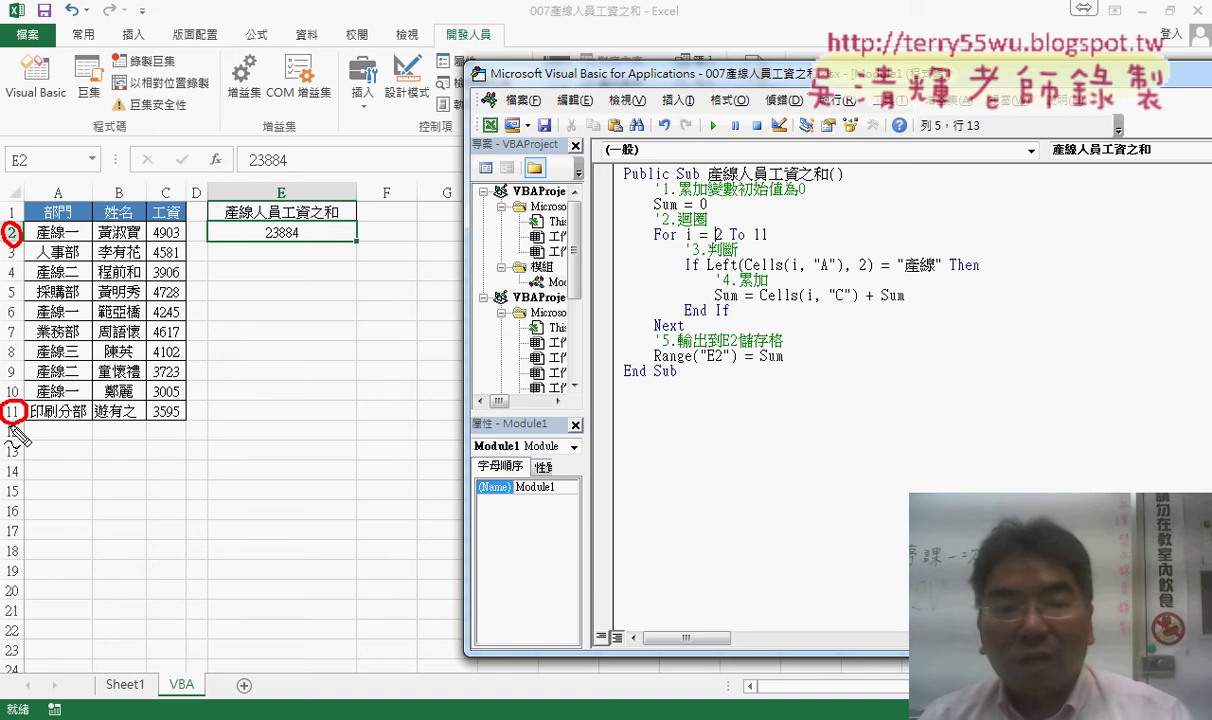
{"action": "left_click_drag", "start_coordinate": [40, 240], "coordinate": [65, 240]}
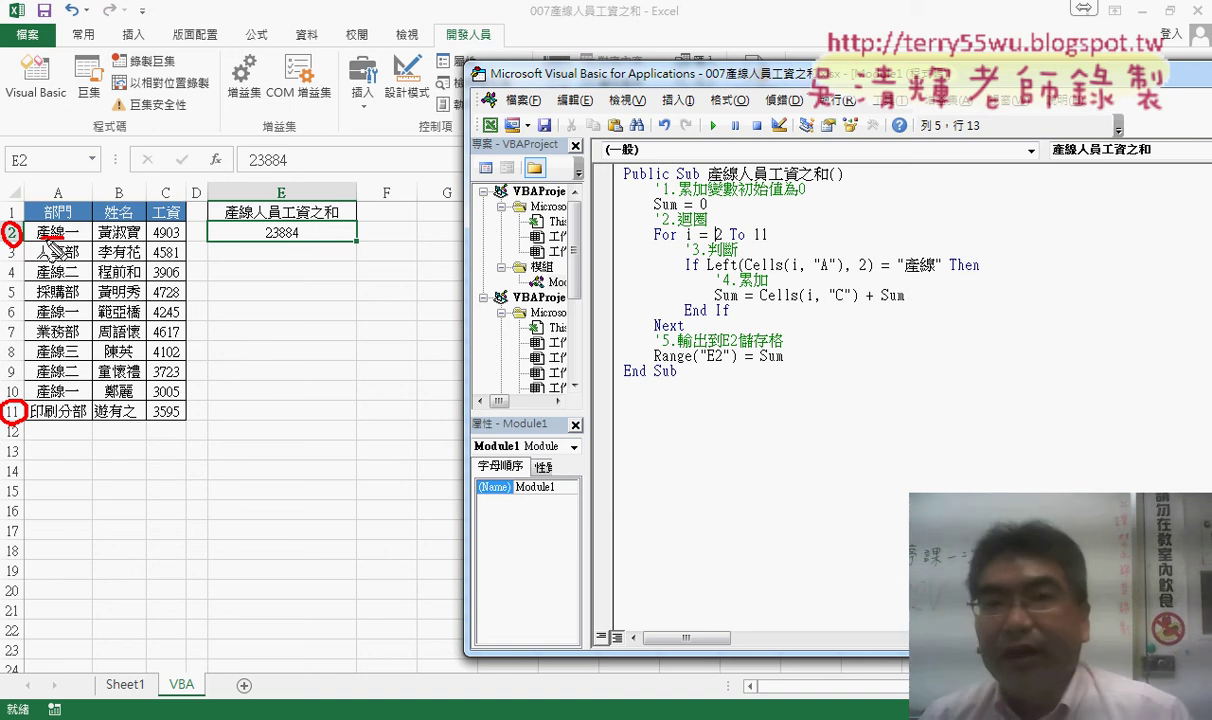
{"action": "left_click_drag", "start_coordinate": [186, 244], "coordinate": [183, 224]}
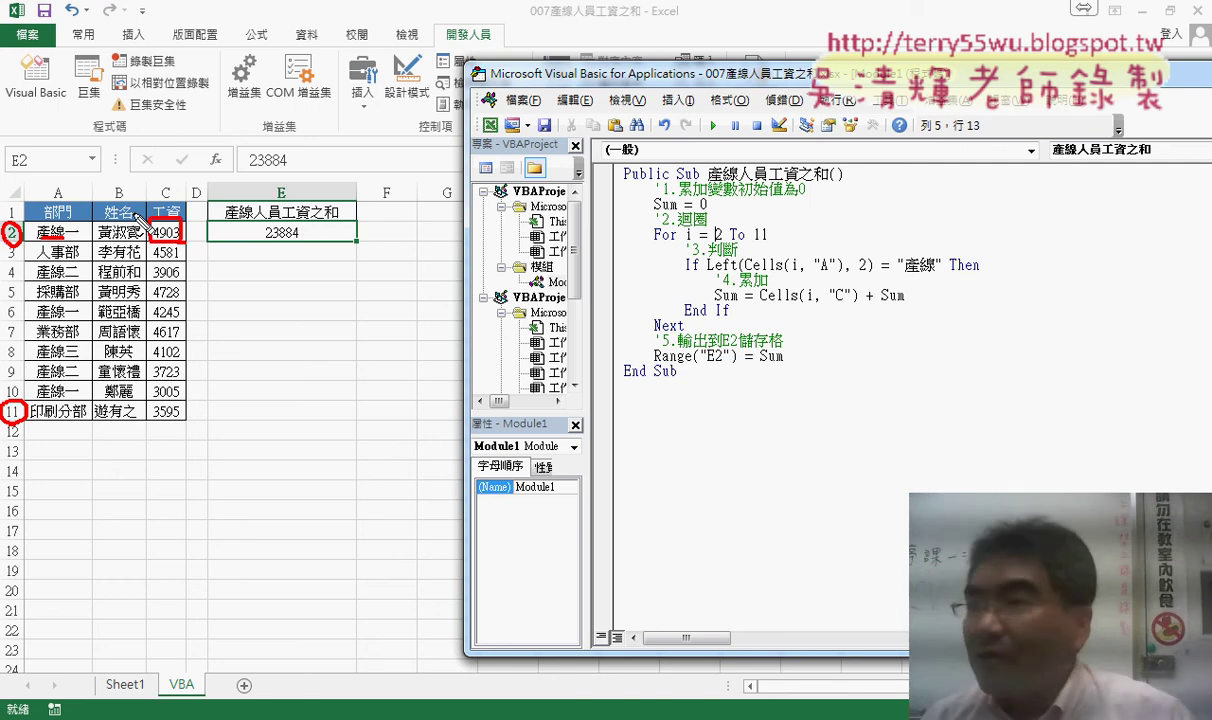
{"action": "mouse_move", "coordinate": [100, 200]}
{"action": "left_mouse_down"}
{"action": "mouse_move", "coordinate": [597, 183]}
{"action": "mouse_move", "coordinate": [575, 192]}
{"action": "left_mouse_up"}
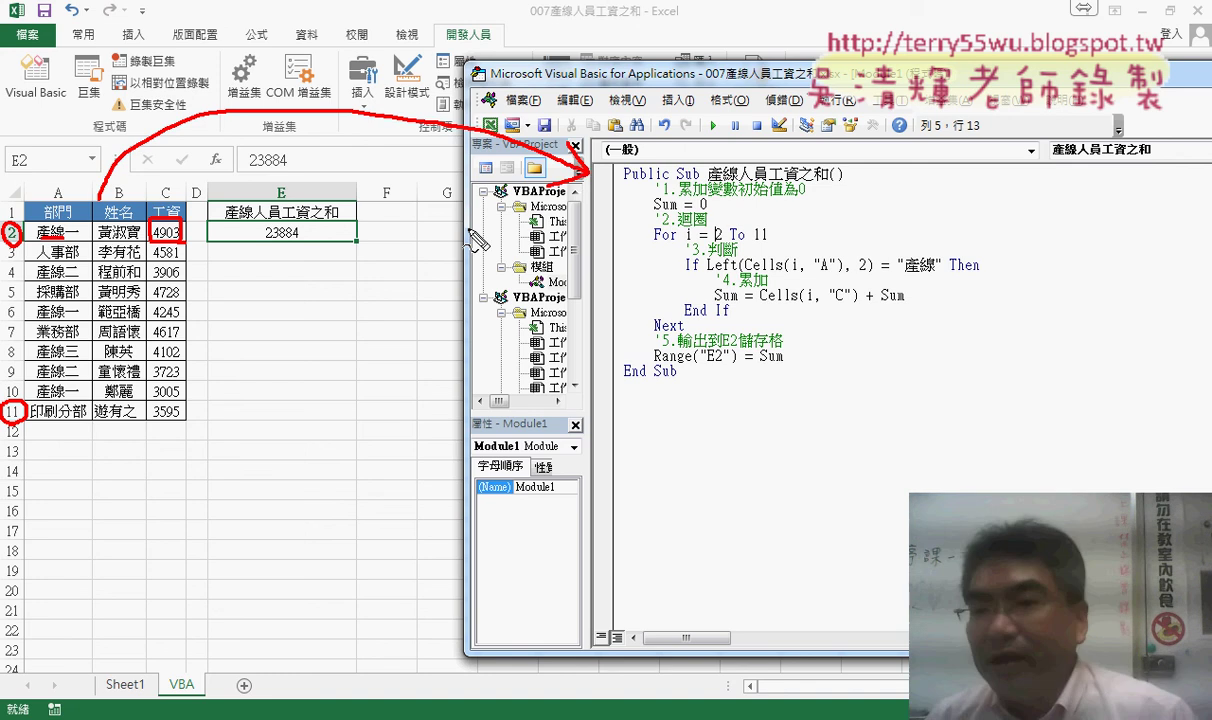
Underline Sum = 0, mark the loop start 2, and bracket the For loop down to Next
{"action": "left_click_drag", "start_coordinate": [656, 213], "coordinate": [697, 211]}
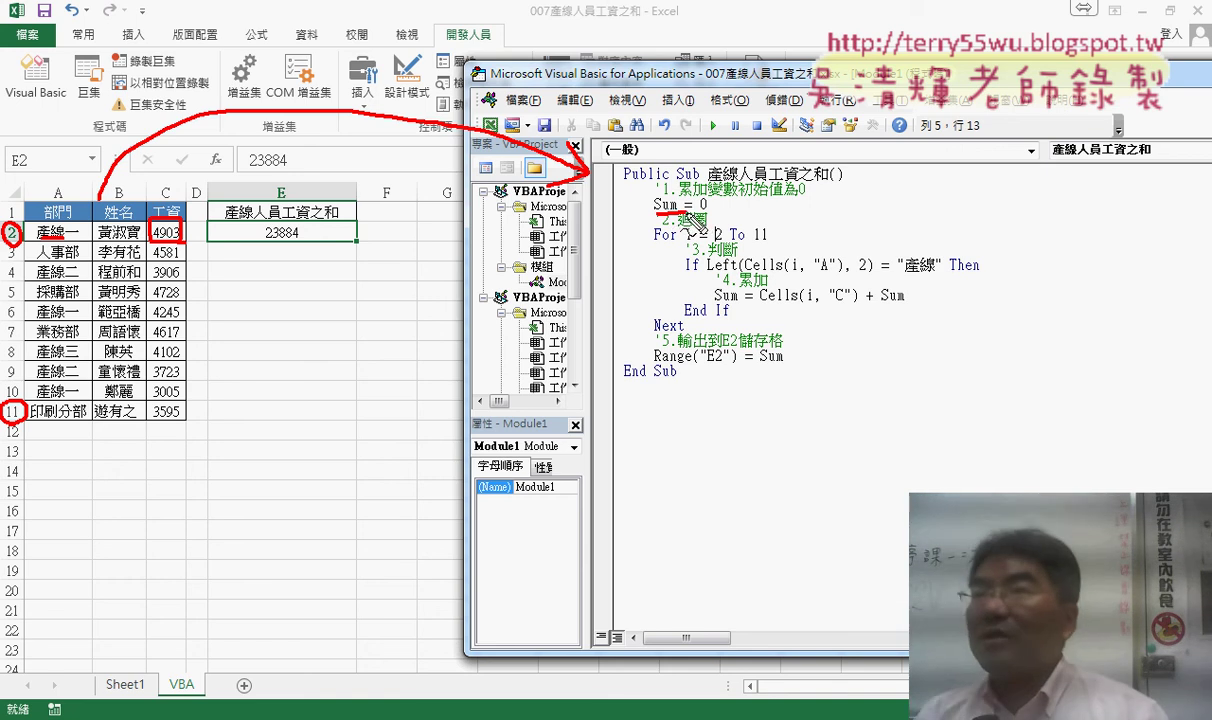
{"action": "left_click_drag", "start_coordinate": [680, 214], "coordinate": [714, 213]}
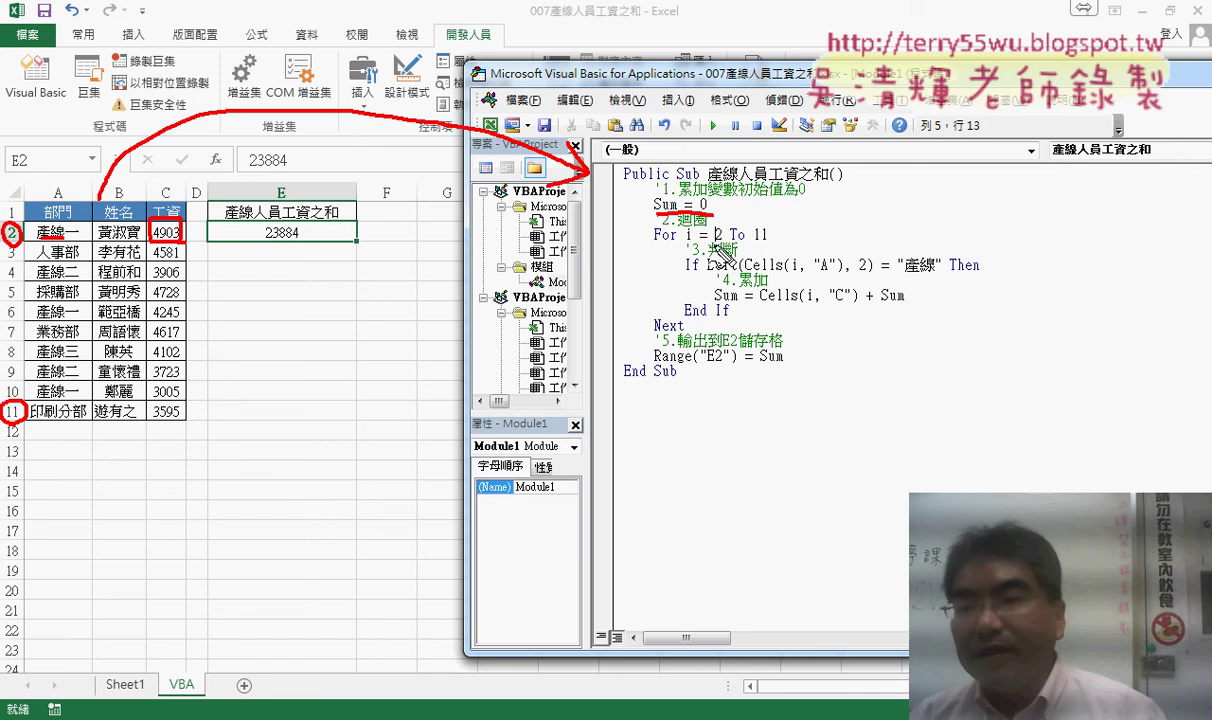
{"action": "left_click_drag", "start_coordinate": [712, 243], "coordinate": [771, 241]}
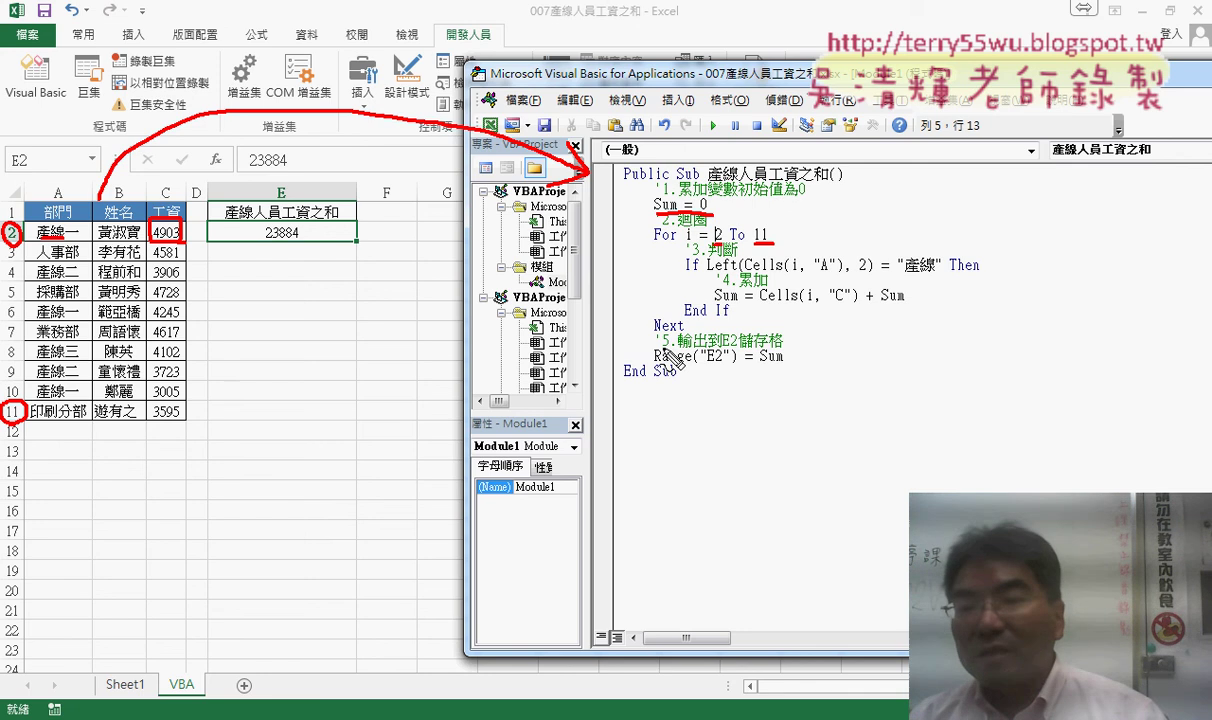
{"action": "left_click_drag", "start_coordinate": [685, 333], "coordinate": [698, 213]}
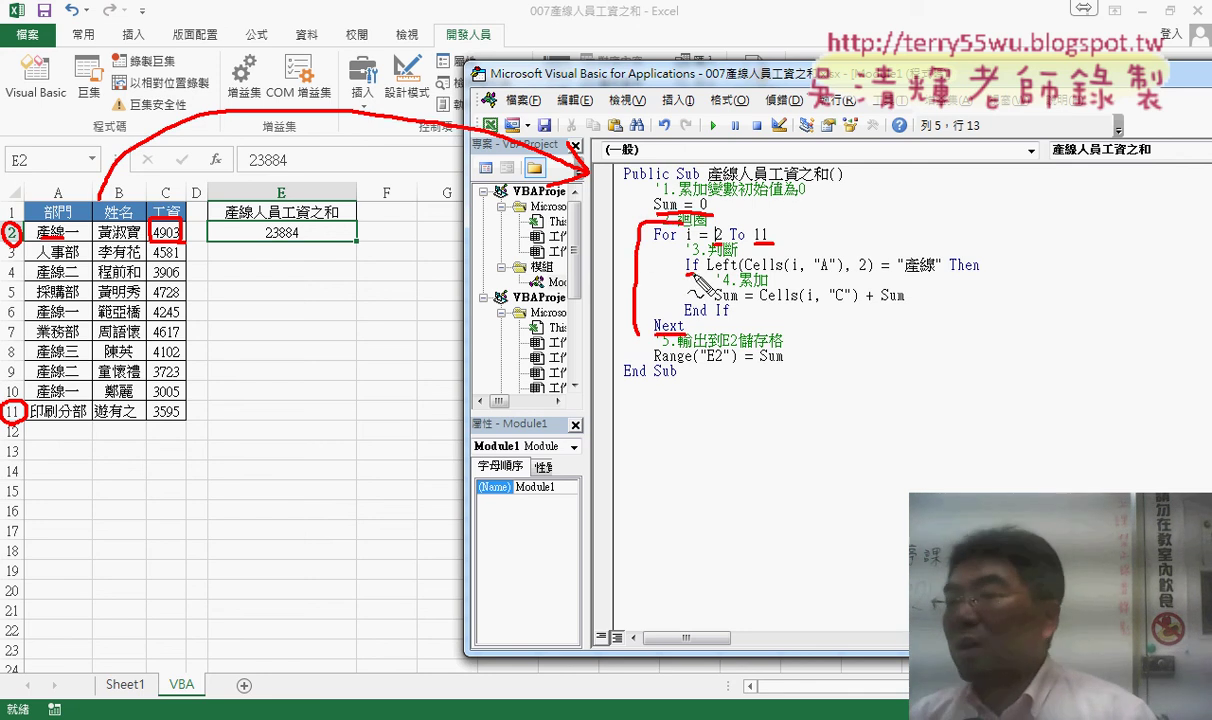
Annotate the If test on column A's 產線 prefix and the Sum accumulation of column C salaries
{"action": "left_click_drag", "start_coordinate": [686, 272], "coordinate": [698, 272]}
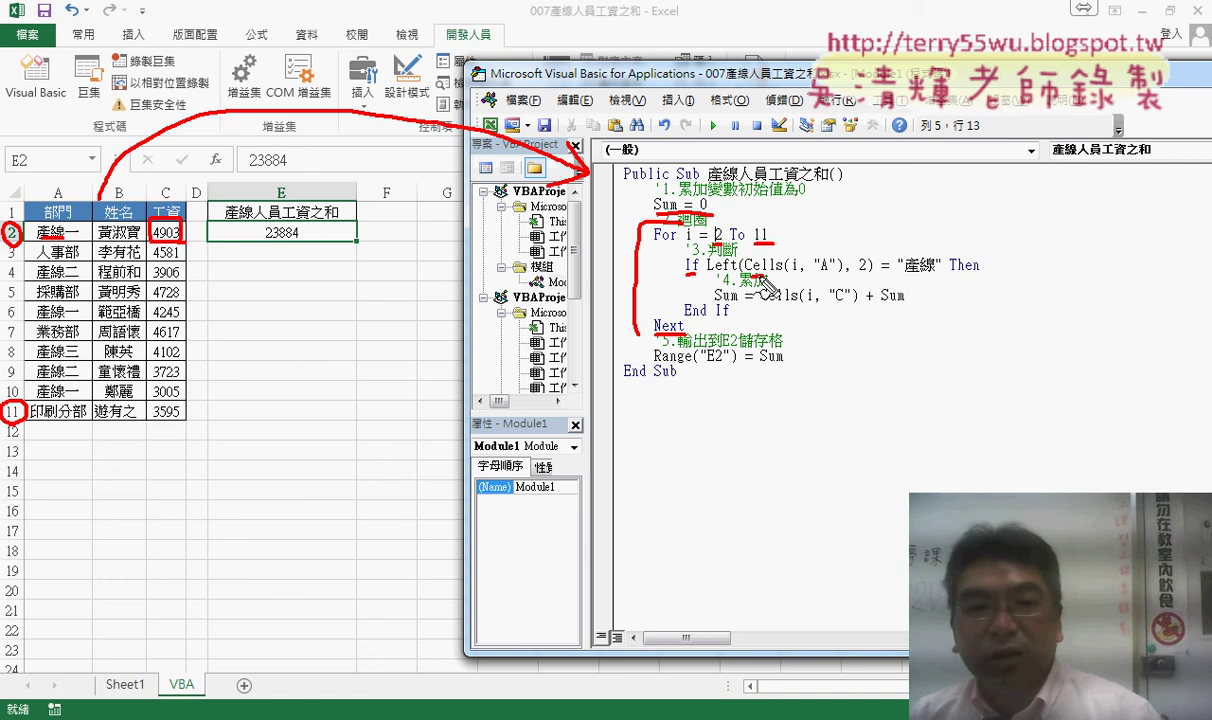
{"action": "left_click_drag", "start_coordinate": [712, 281], "coordinate": [838, 279]}
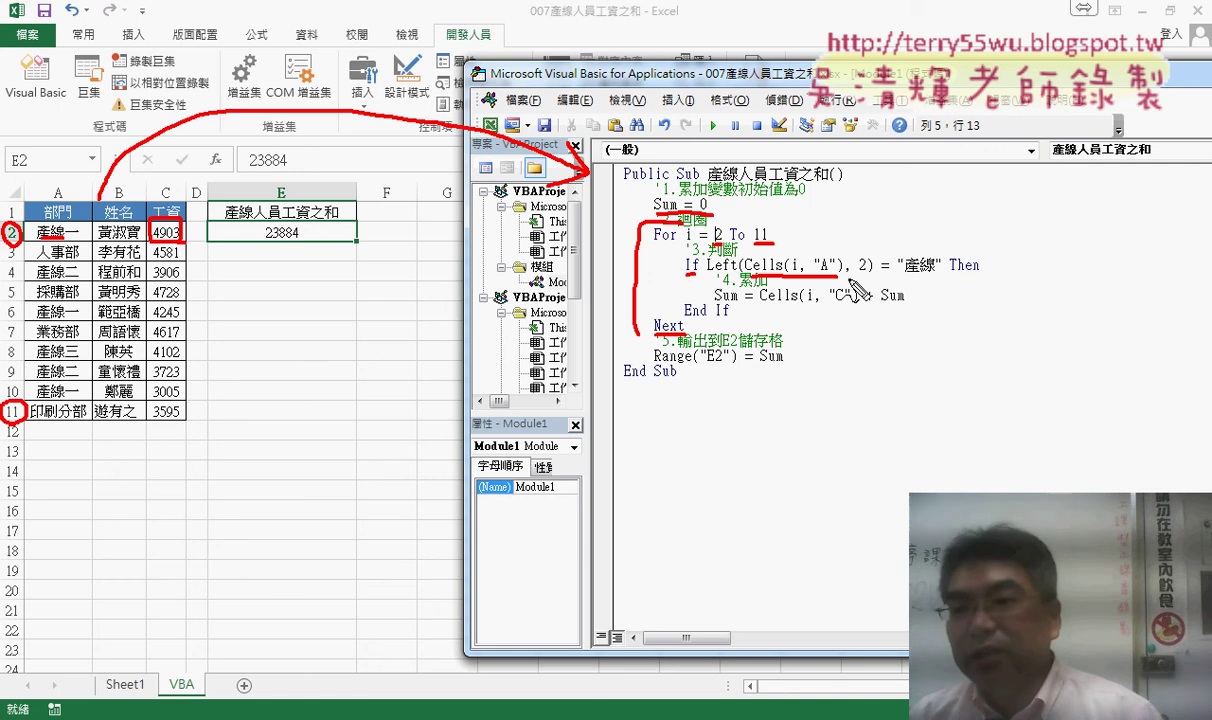
{"action": "left_click_drag", "start_coordinate": [905, 273], "coordinate": [981, 272]}
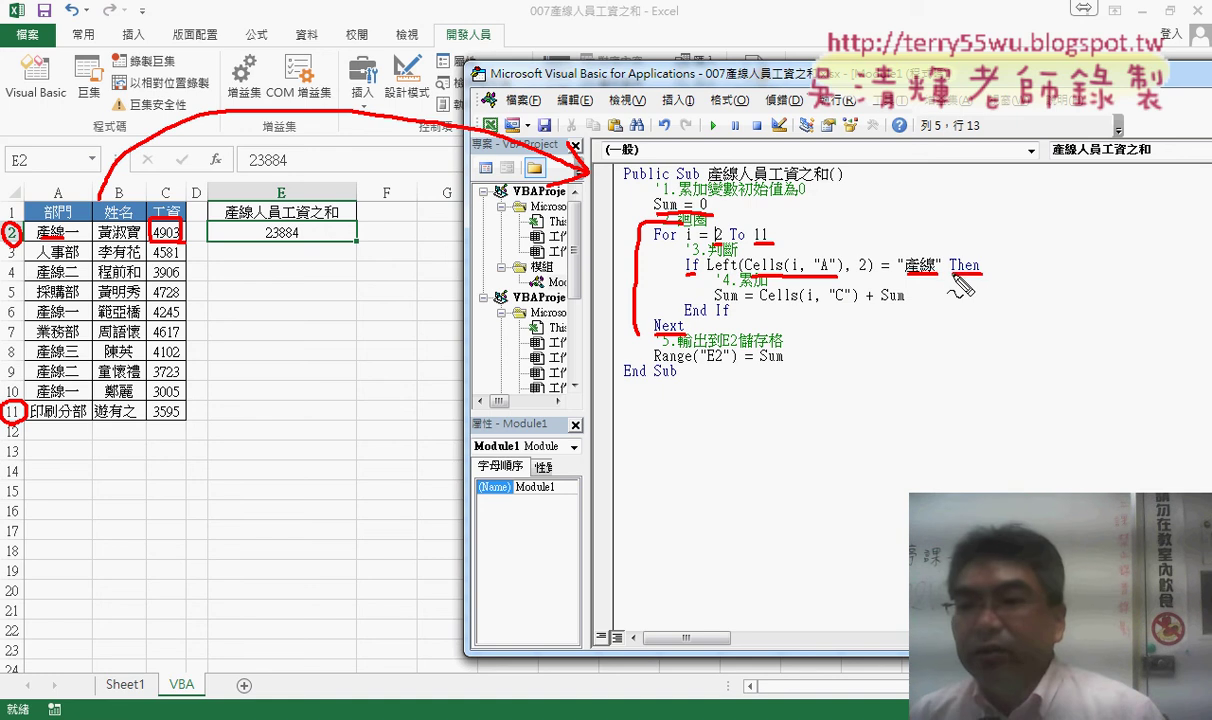
{"action": "left_click_drag", "start_coordinate": [760, 301], "coordinate": [905, 303]}
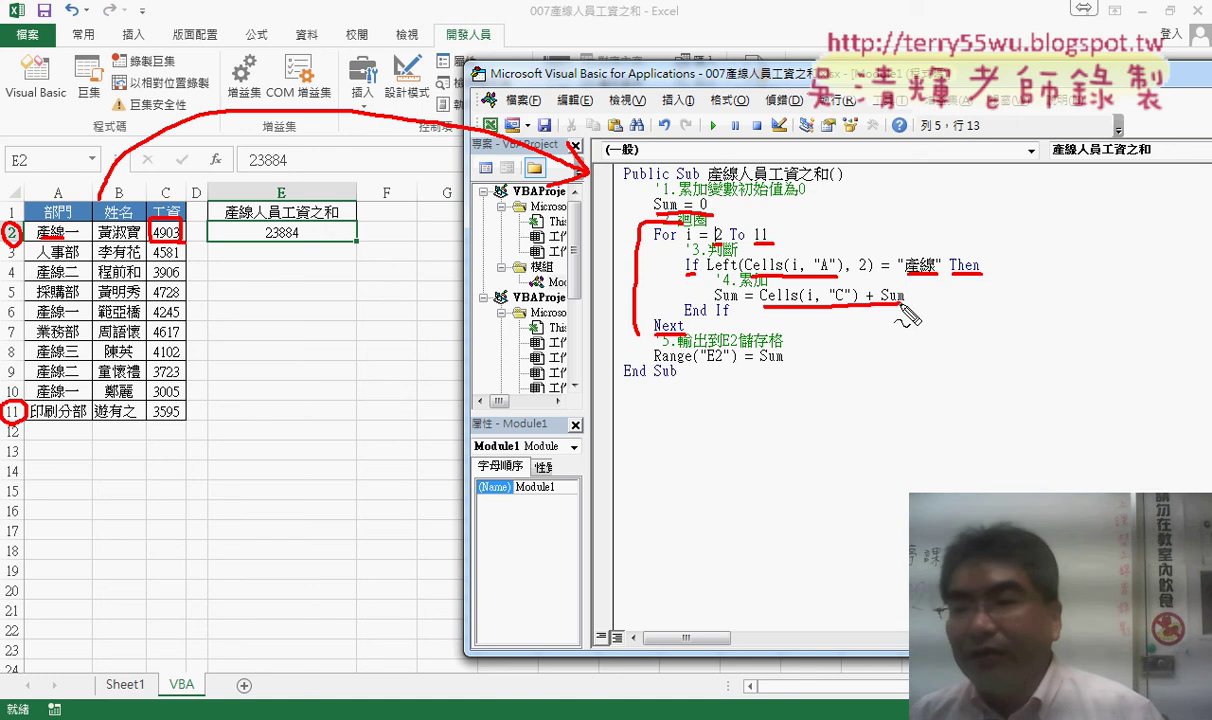
{"action": "mouse_move", "coordinate": [812, 308]}
{"action": "left_mouse_down"}
{"action": "mouse_move", "coordinate": [742, 320]}
{"action": "mouse_move", "coordinate": [772, 318]}
{"action": "left_mouse_up"}
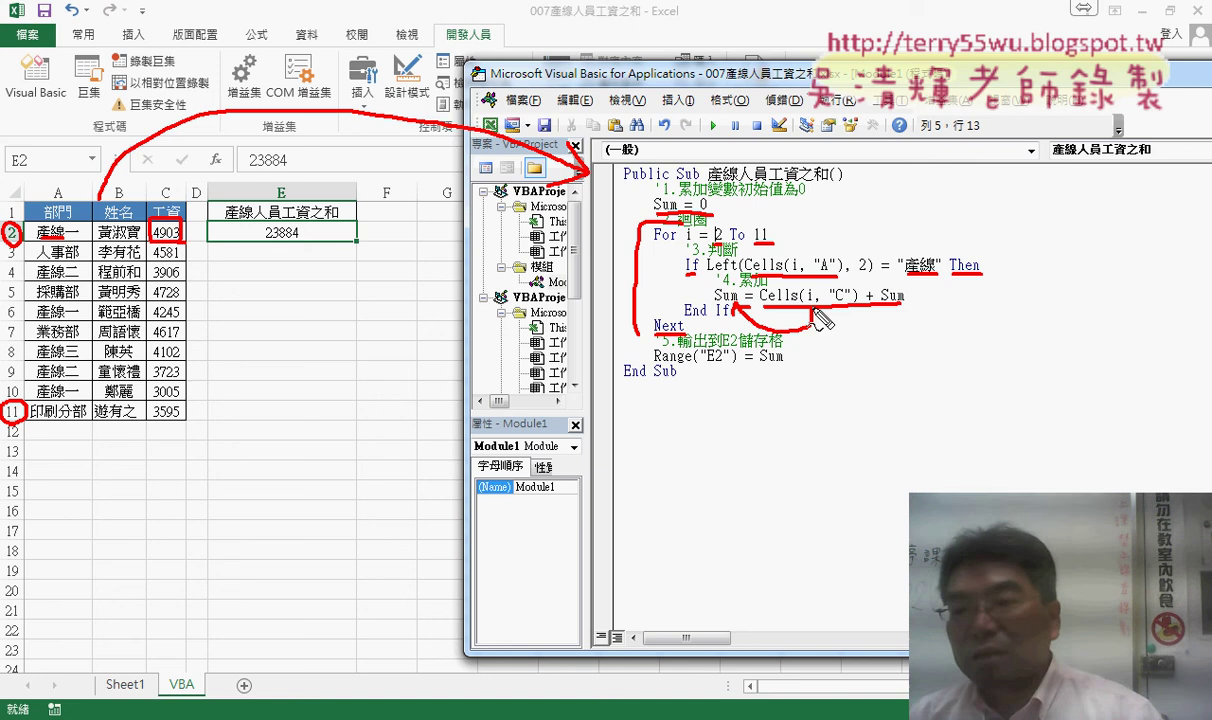
{"action": "left_click_drag", "start_coordinate": [814, 322], "coordinate": [810, 304]}
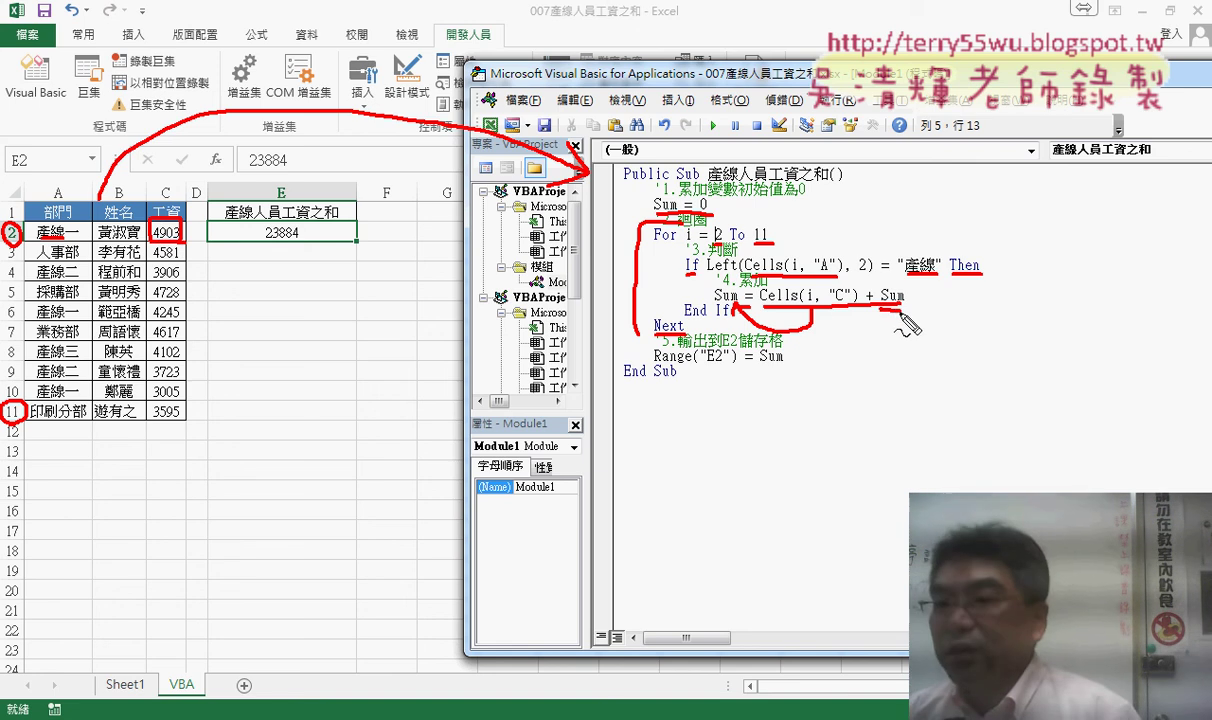
{"action": "left_click_drag", "start_coordinate": [893, 284], "coordinate": [884, 290]}
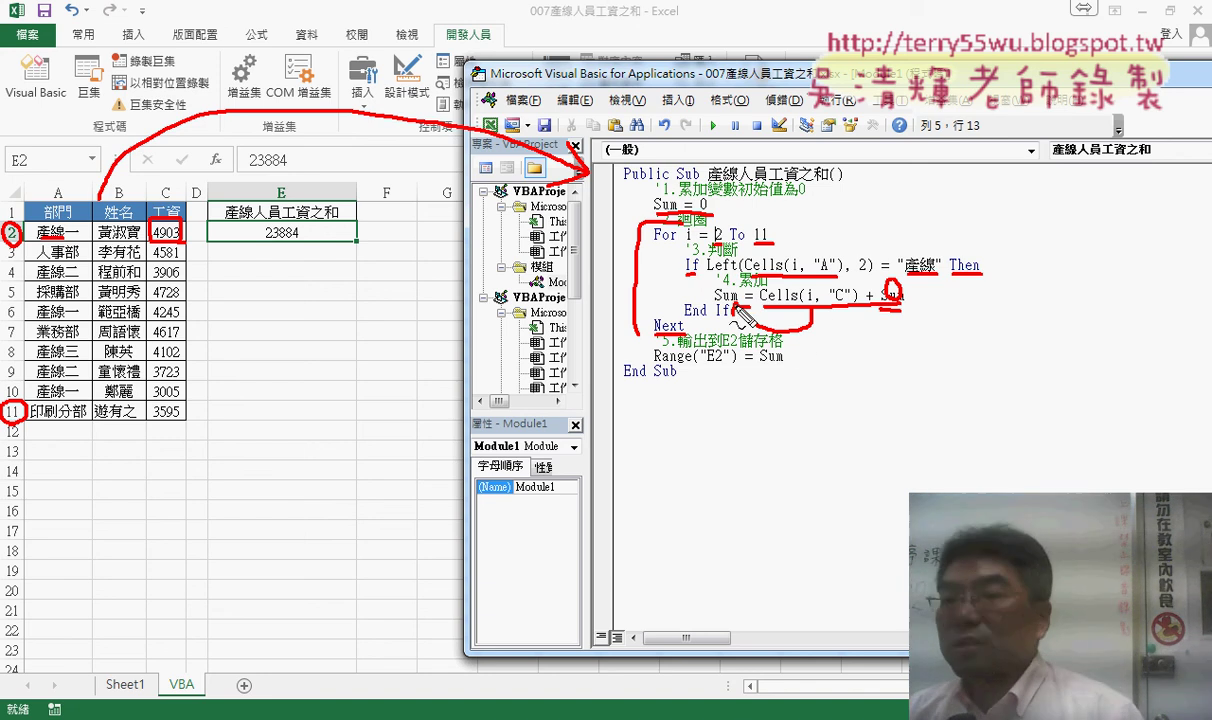
{"action": "left_click_drag", "start_coordinate": [714, 303], "coordinate": [738, 304]}
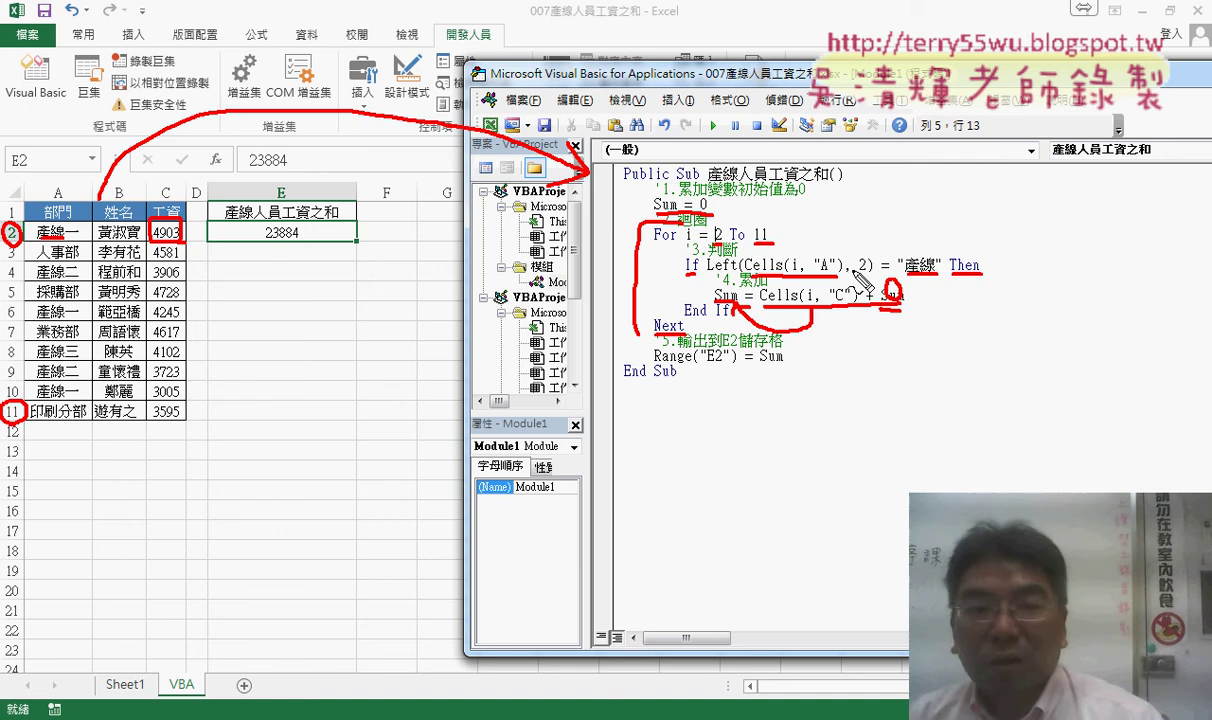
Circle salary 3906 in C4, arrow the output line's Sum into E2, then clear all ink
{"action": "left_click_drag", "start_coordinate": [183, 264], "coordinate": [186, 282]}
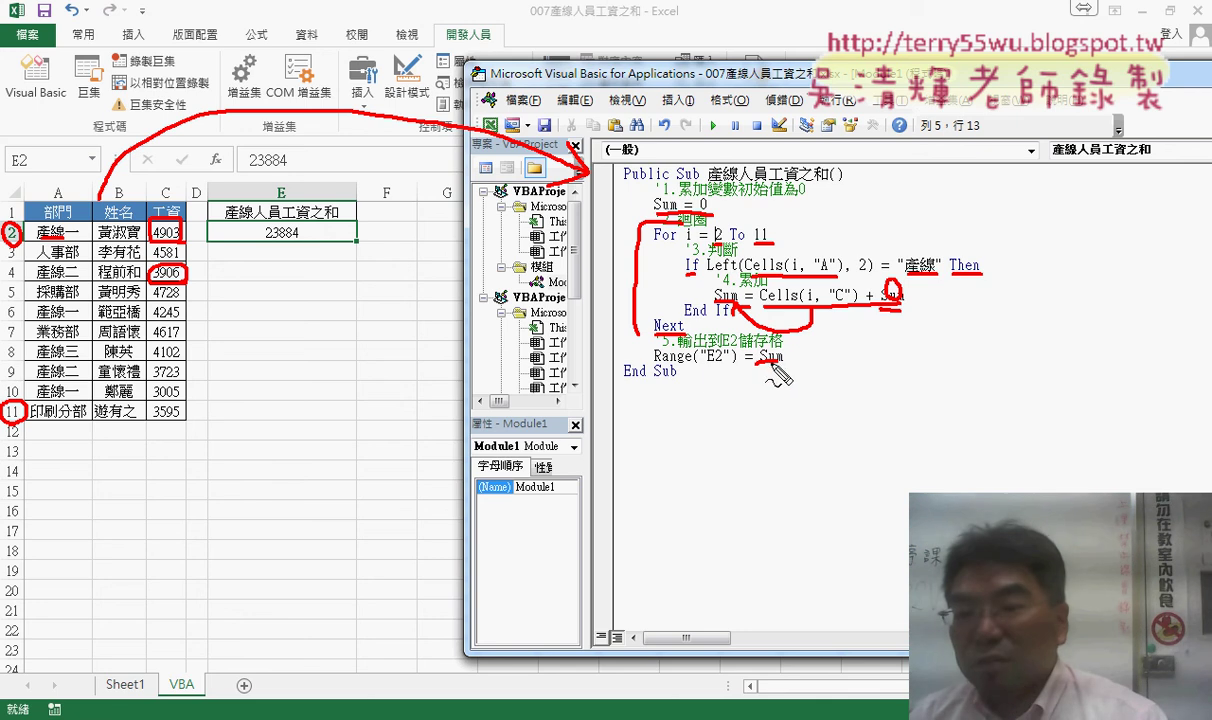
{"action": "mouse_move", "coordinate": [768, 358]}
{"action": "left_mouse_down"}
{"action": "mouse_move", "coordinate": [742, 392]}
{"action": "mouse_move", "coordinate": [714, 372]}
{"action": "left_mouse_up"}
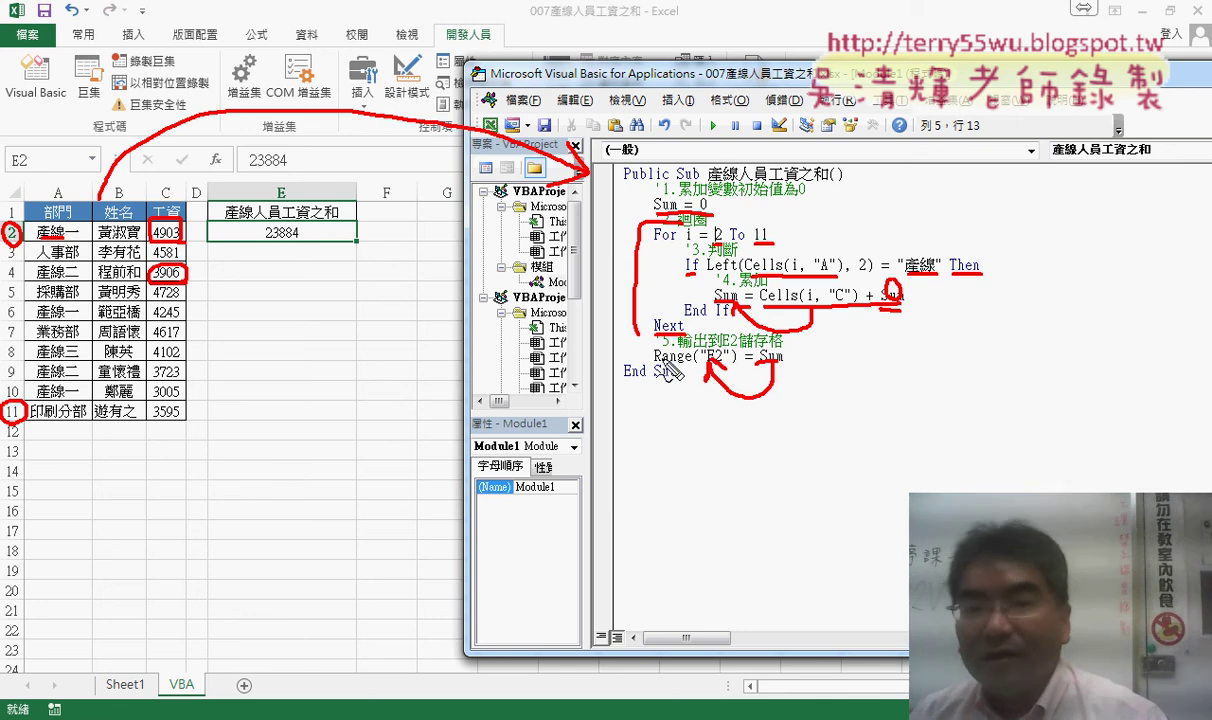
{"action": "mouse_move", "coordinate": [652, 358]}
{"action": "left_mouse_down"}
{"action": "mouse_move", "coordinate": [300, 234]}
{"action": "mouse_move", "coordinate": [313, 272]}
{"action": "mouse_move", "coordinate": [368, 240]}
{"action": "left_mouse_up"}
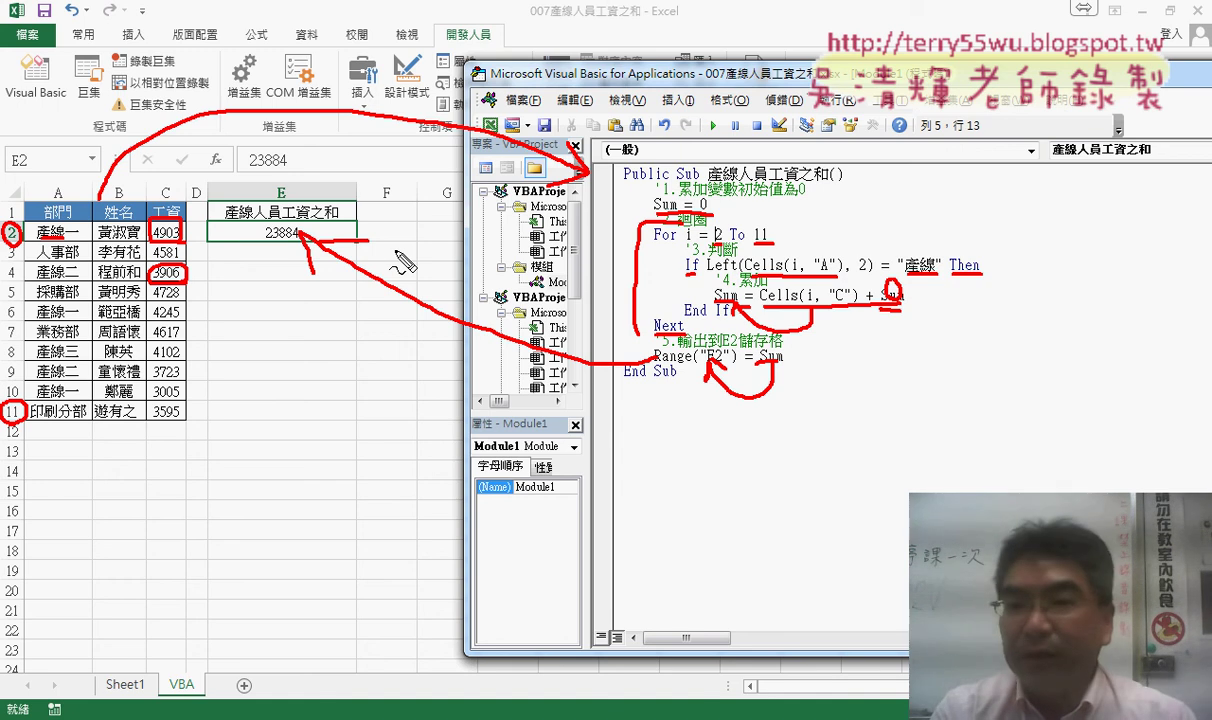
{"action": "key", "text": "Escape"}
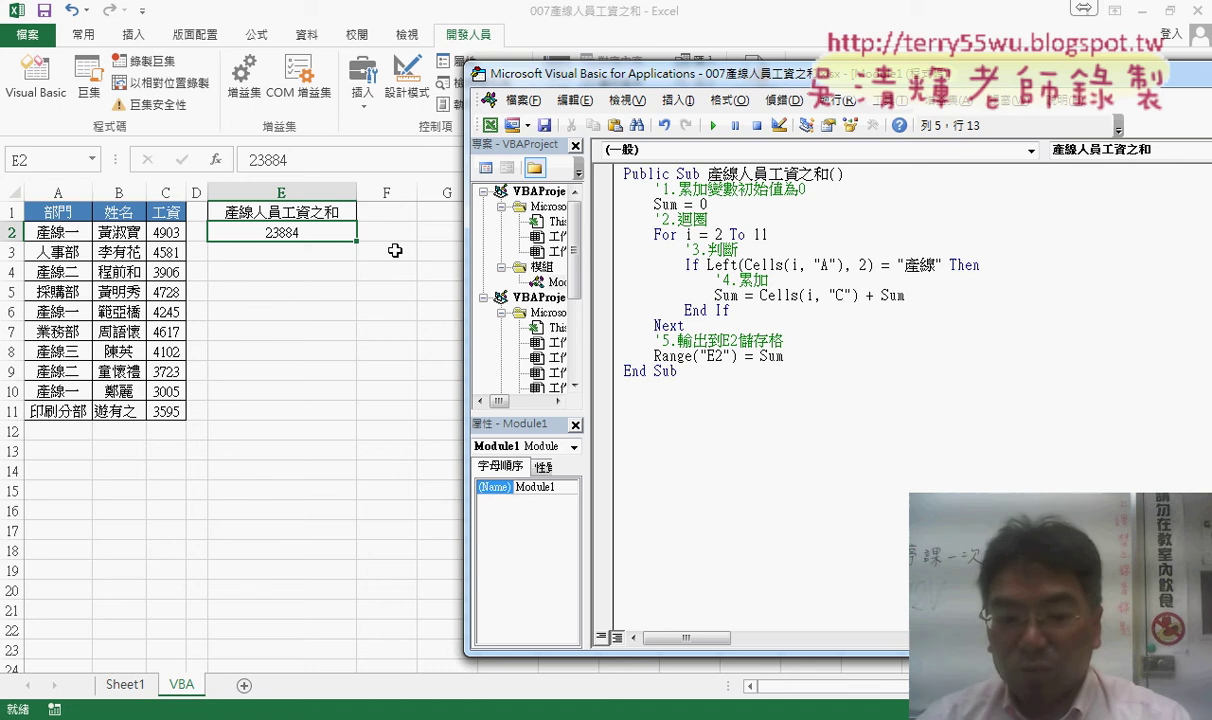
Show Sheet1's SUMIF total, then bring the 04數學函數 workbook to the front
{"action": "left_click", "coordinate": [134, 686]}
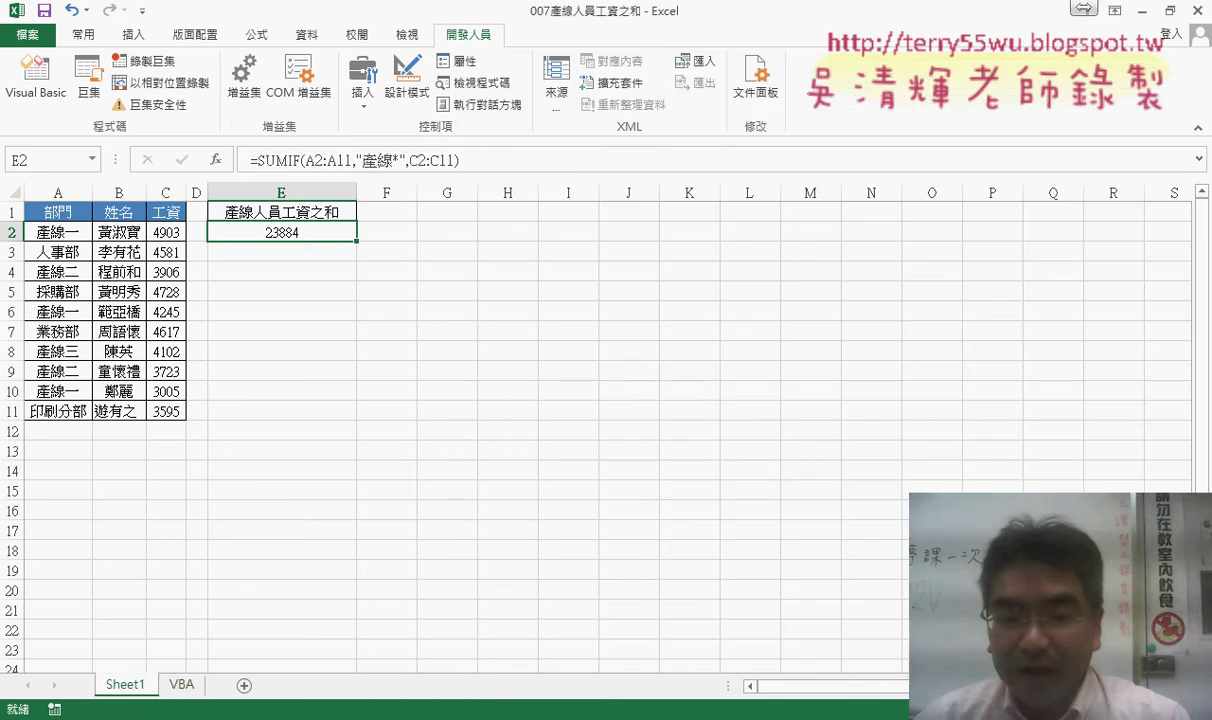
{"action": "mouse_move", "coordinate": [201, 716]}
{"action": "left_click", "coordinate": [200, 625]}
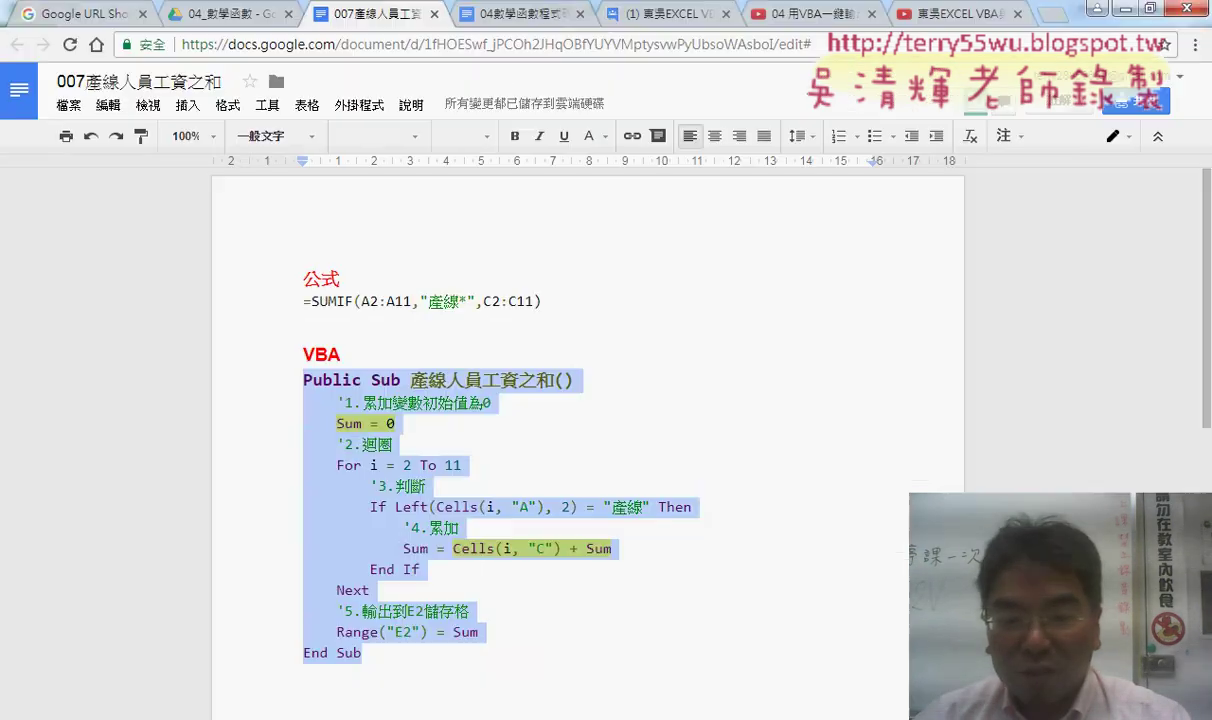
{"action": "mouse_move", "coordinate": [308, 647]}
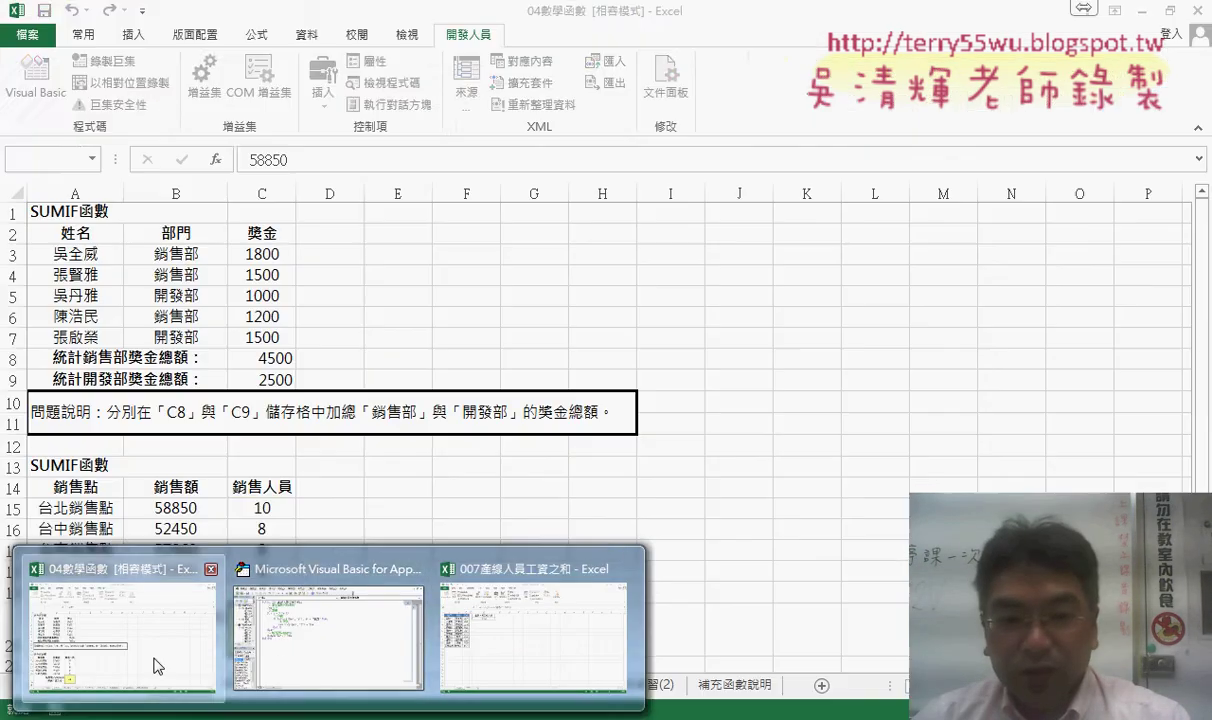
{"action": "left_click", "coordinate": [154, 600]}
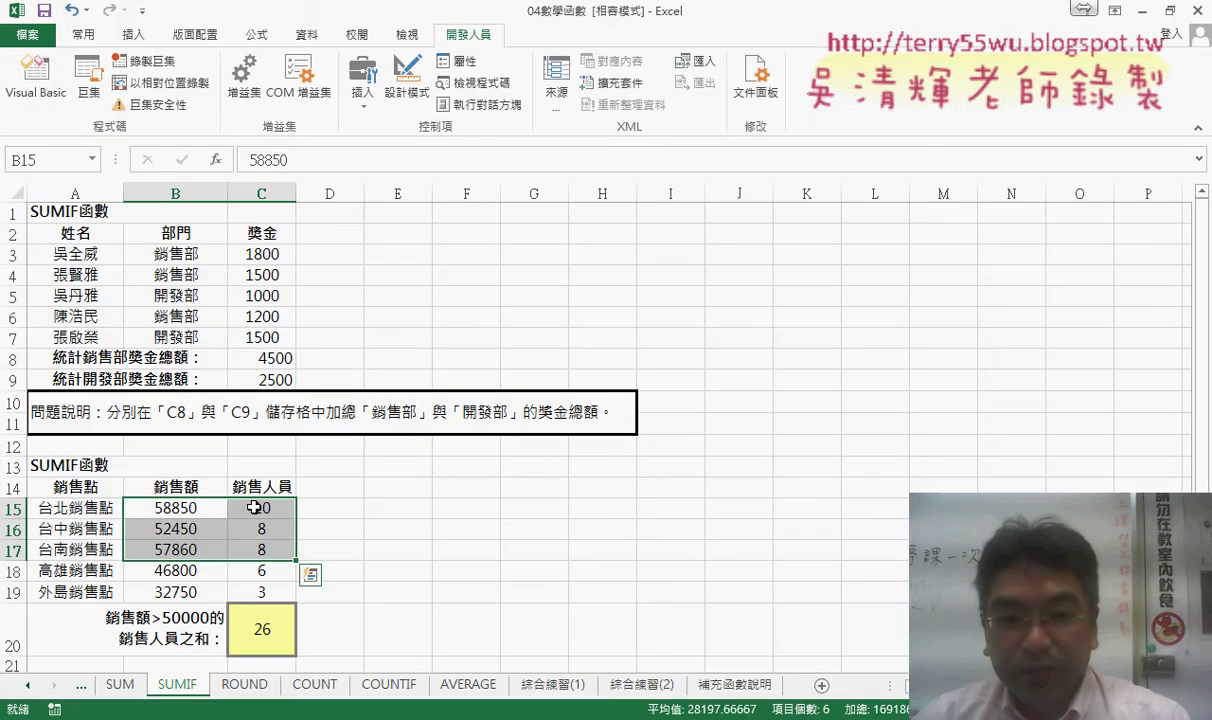
Inspect the bonus formulas in C8 and C9 and the C20 SUMIF, then return to the 04_數學函數 Drive folder
{"action": "left_click", "coordinate": [270, 358]}
{"action": "left_click", "coordinate": [270, 379]}
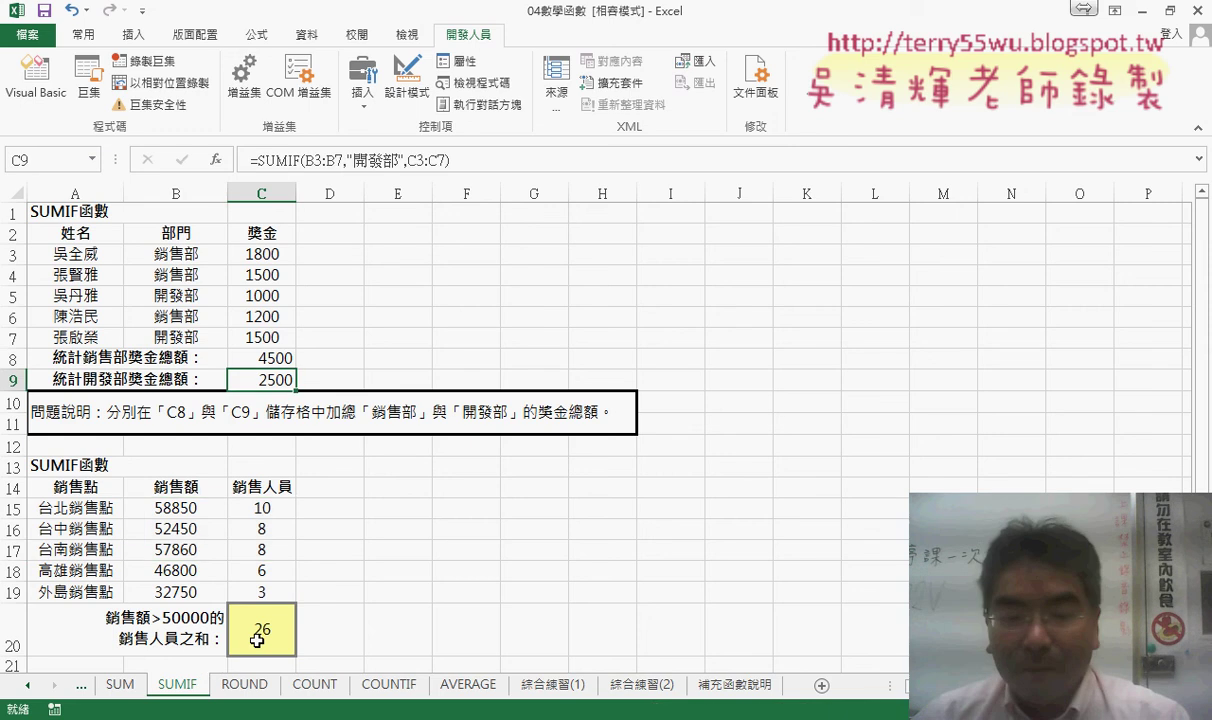
{"action": "left_click", "coordinate": [258, 647]}
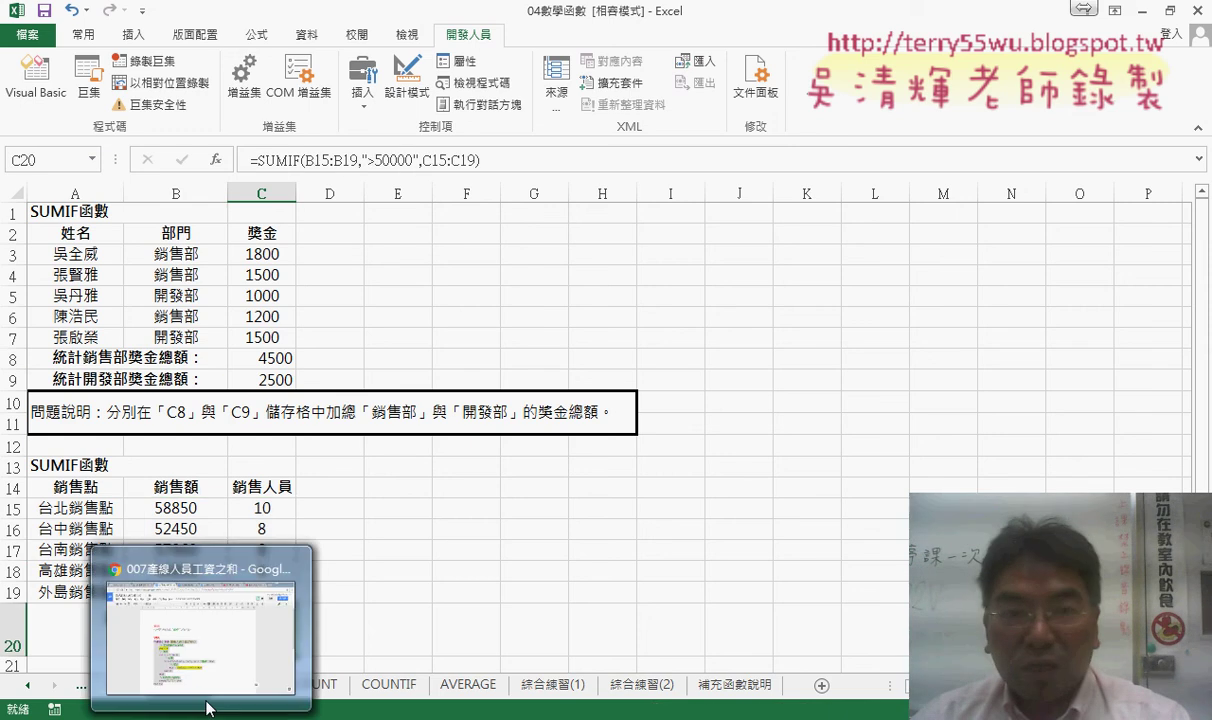
{"action": "left_click", "coordinate": [200, 625]}
{"action": "left_click", "coordinate": [245, 24]}
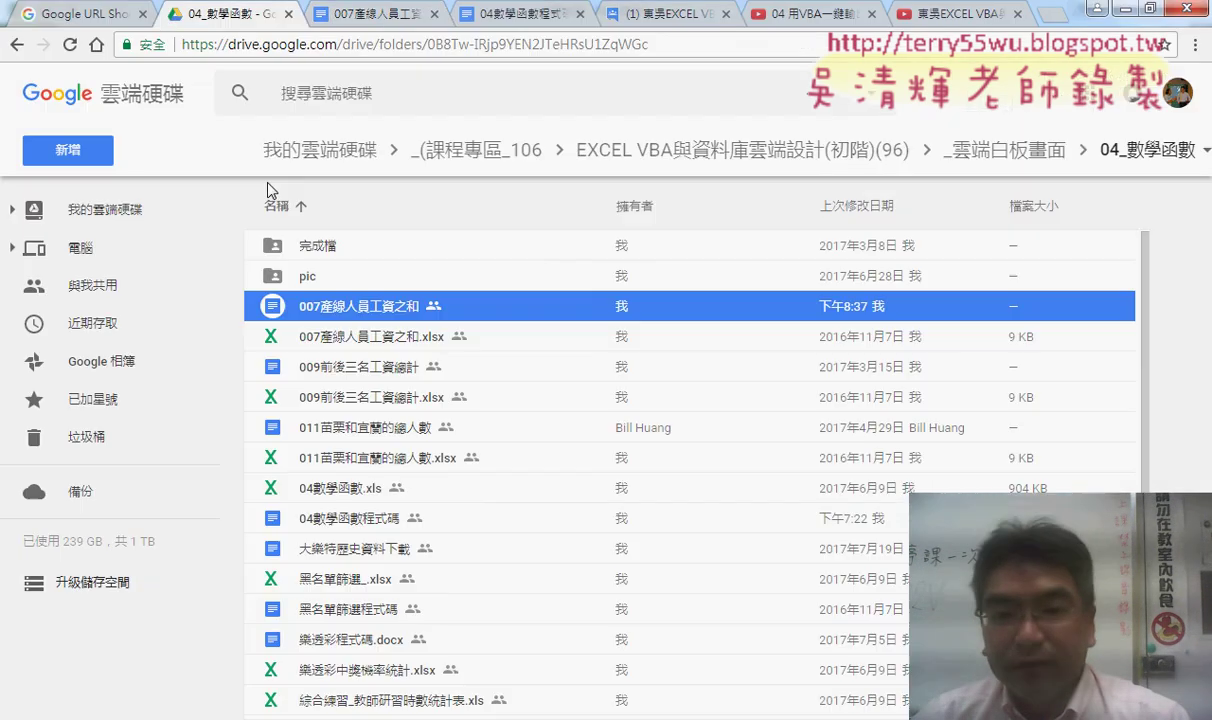
{"action": "left_click", "coordinate": [346, 340]}
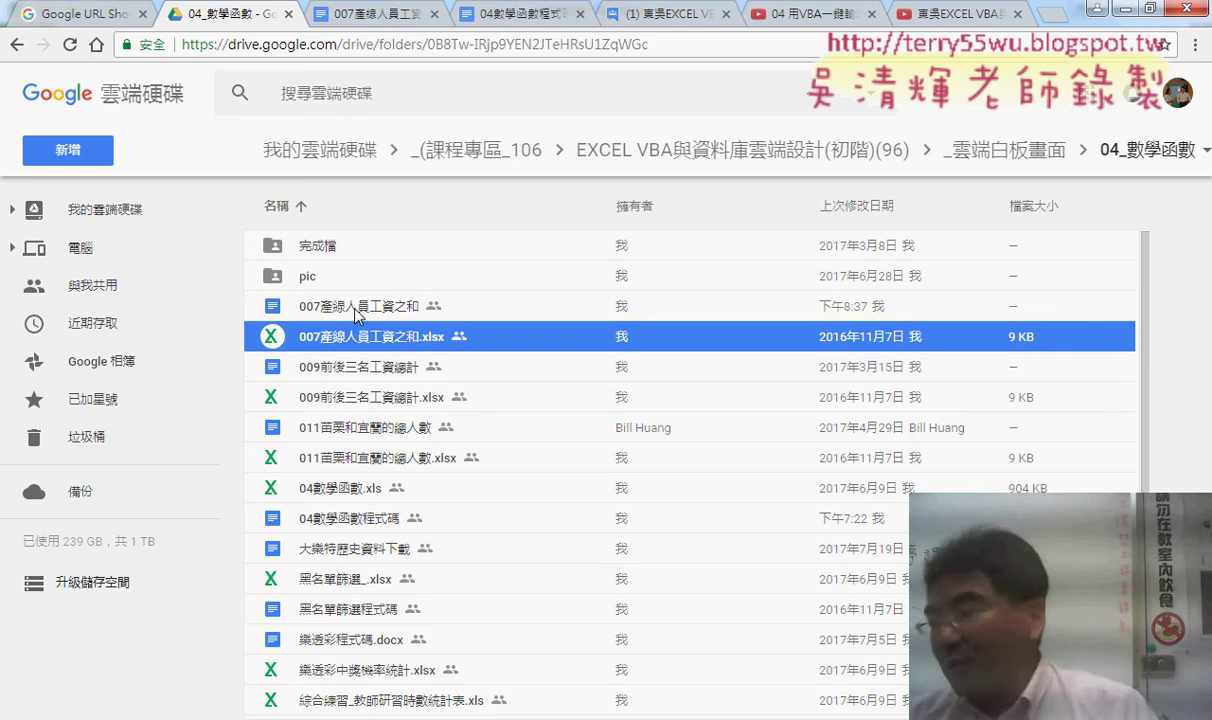
{"action": "left_click", "coordinate": [354, 305]}
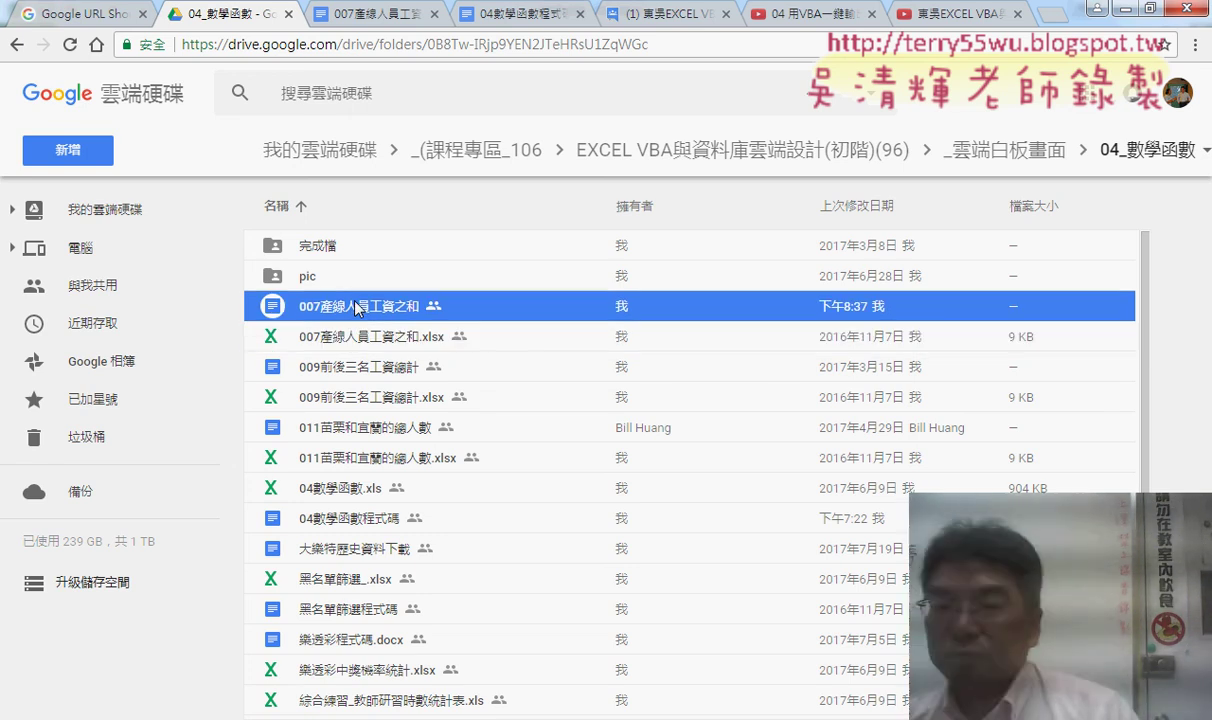